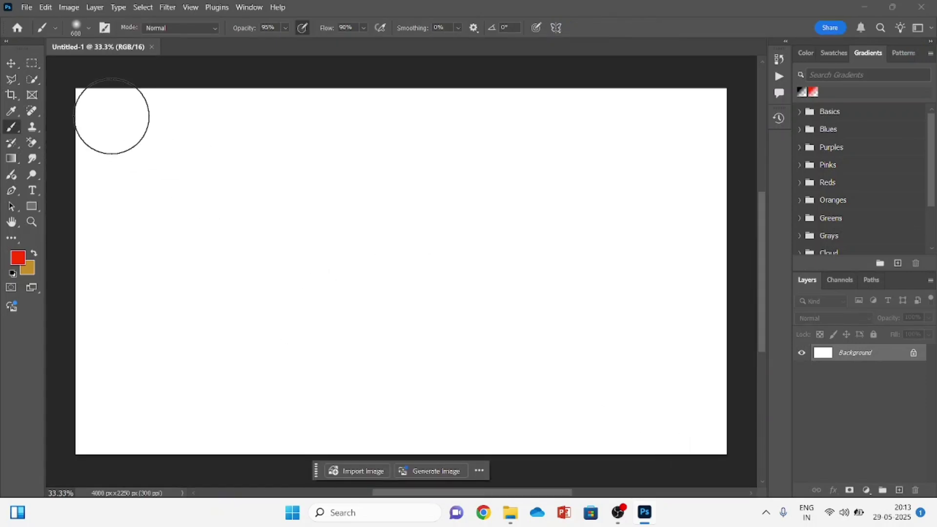
Place the Coral Reef 1 image as an embedded layer and scale it to about 20.6%, spanning the canvas height.
left_click(18, 67)
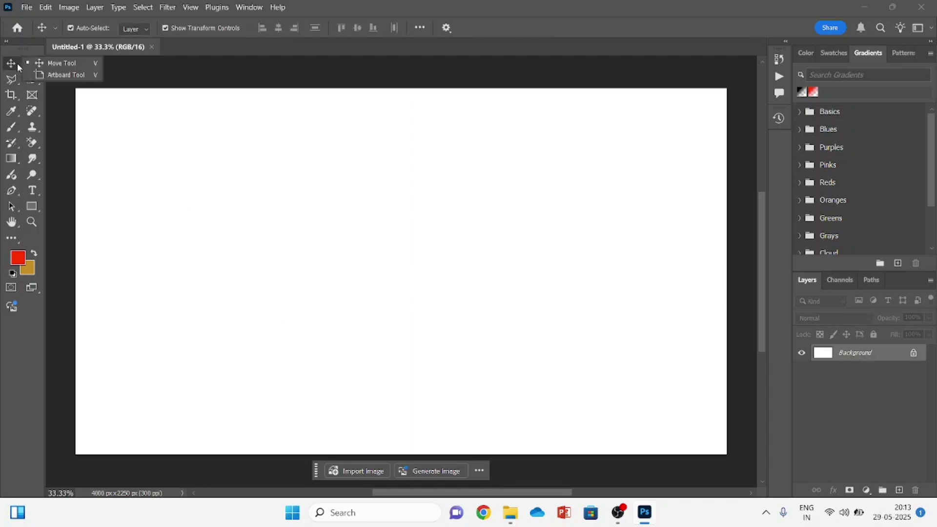
left_click(27, 8)
left_click(27, 8)
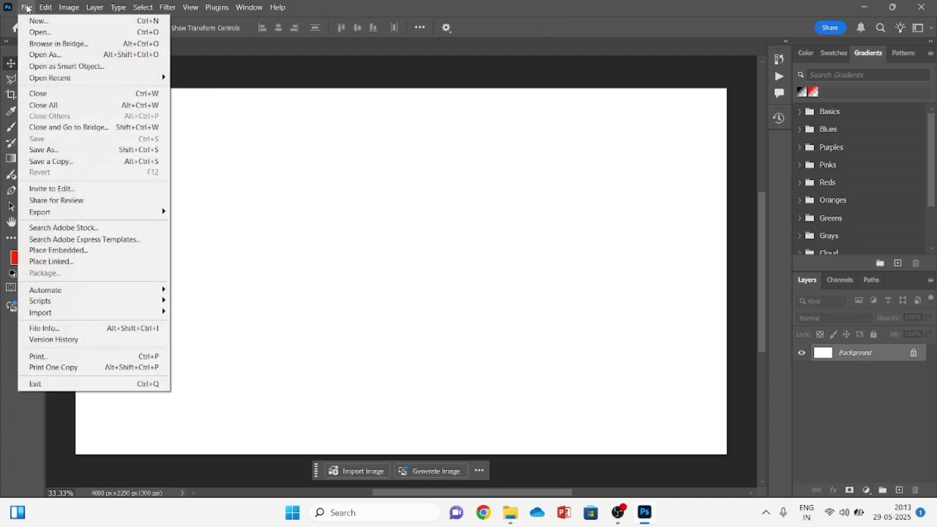
left_click(83, 251)
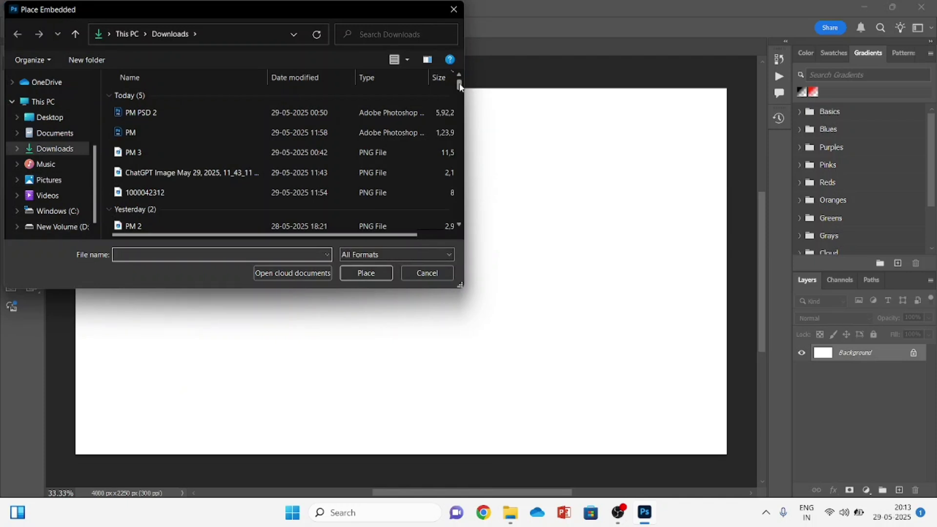
mouse_move(460, 87)
left_mouse_down()
mouse_move(461, 96)
mouse_move(459, 88)
left_mouse_up()
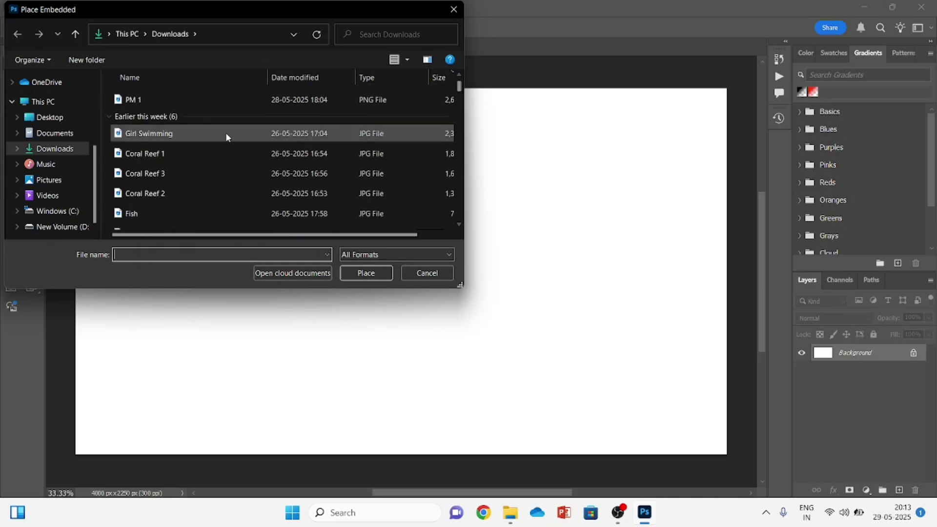
left_click(221, 154)
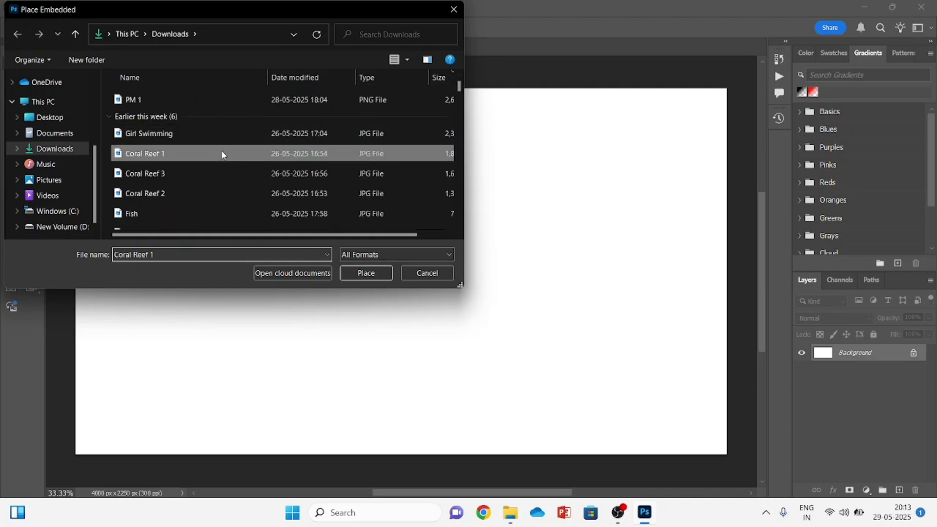
left_click(366, 273)
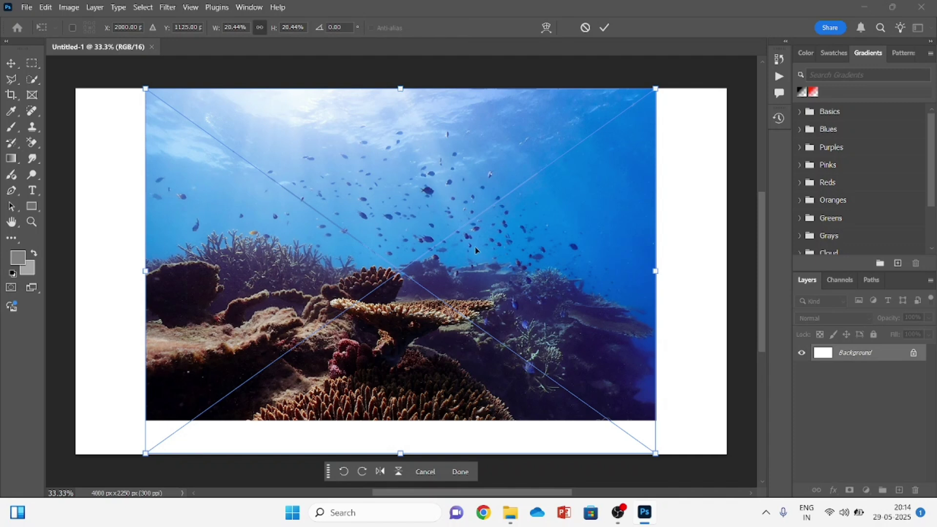
mouse_move(655, 271)
left_mouse_down()
mouse_move(671, 271)
mouse_move(660, 271)
left_mouse_up()
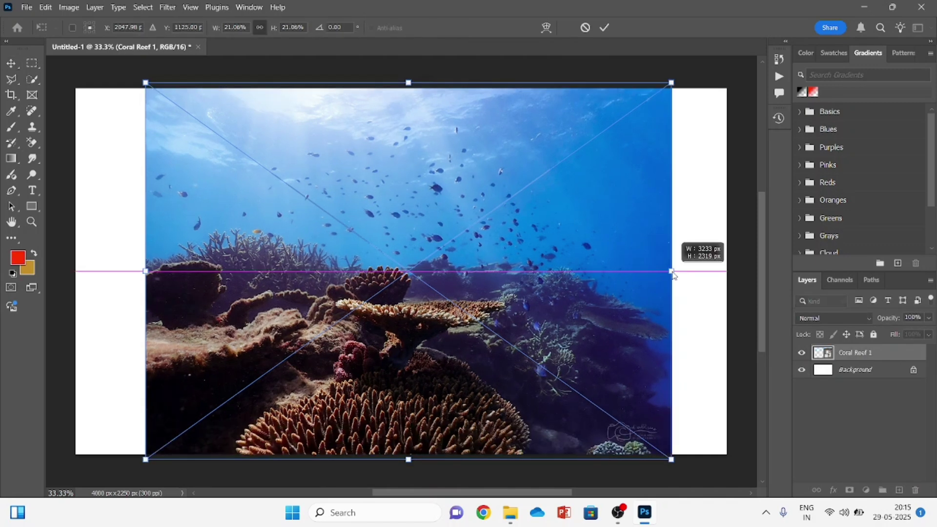
key("Return")
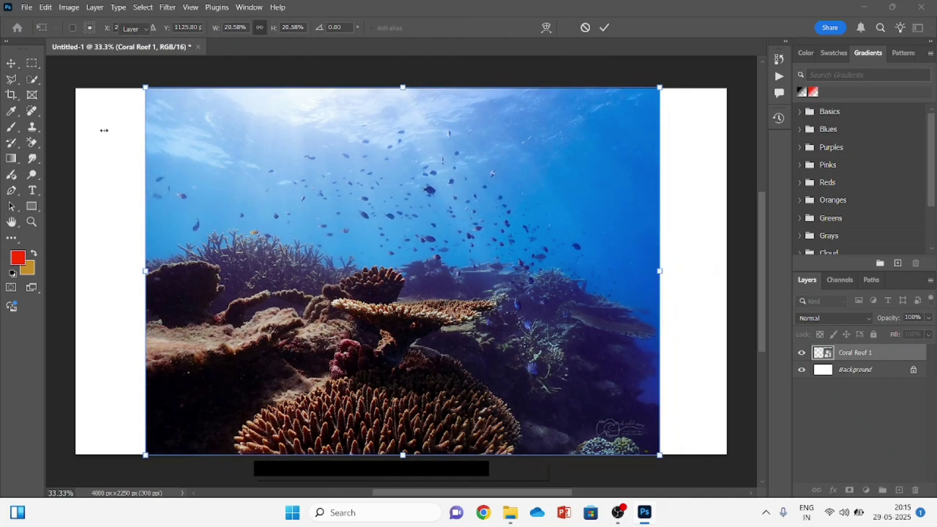
Select the coral reef with the Quick Selection tool, excluding the corner with the watermark.
left_click(31, 79)
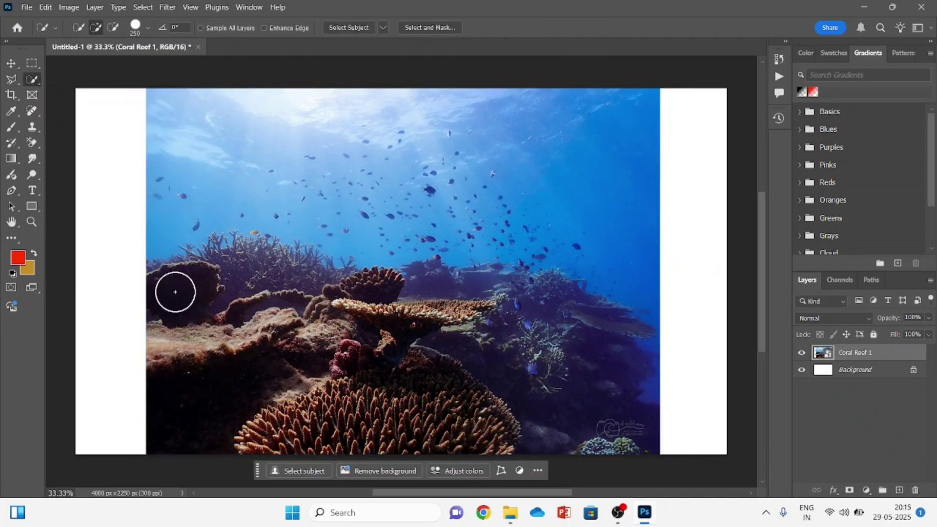
mouse_move(543, 349)
left_mouse_down()
mouse_move(375, 322)
mouse_move(162, 438)
mouse_move(211, 427)
mouse_move(324, 440)
mouse_move(419, 431)
left_mouse_up()
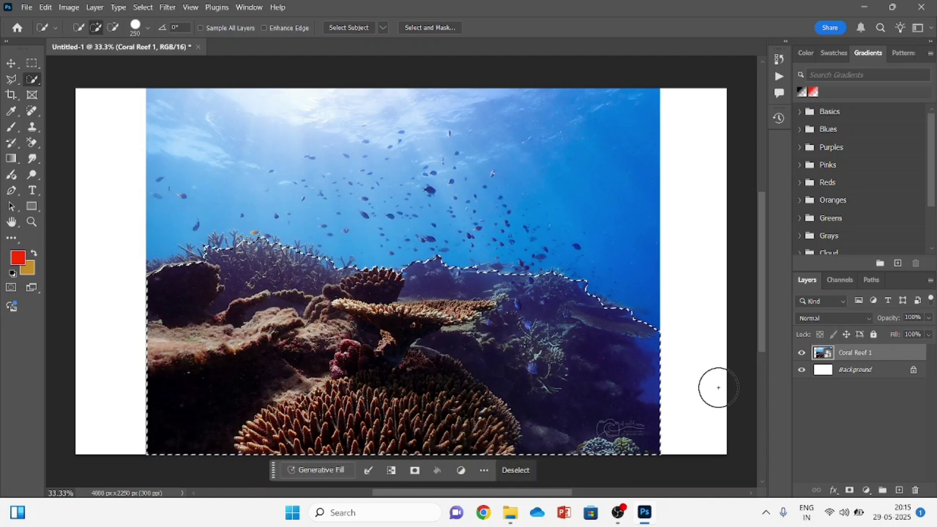
mouse_move(671, 362)
left_mouse_down()
mouse_move(635, 382)
mouse_move(546, 386)
mouse_move(528, 362)
mouse_move(519, 397)
mouse_move(556, 409)
mouse_move(573, 361)
mouse_move(576, 387)
left_mouse_up()
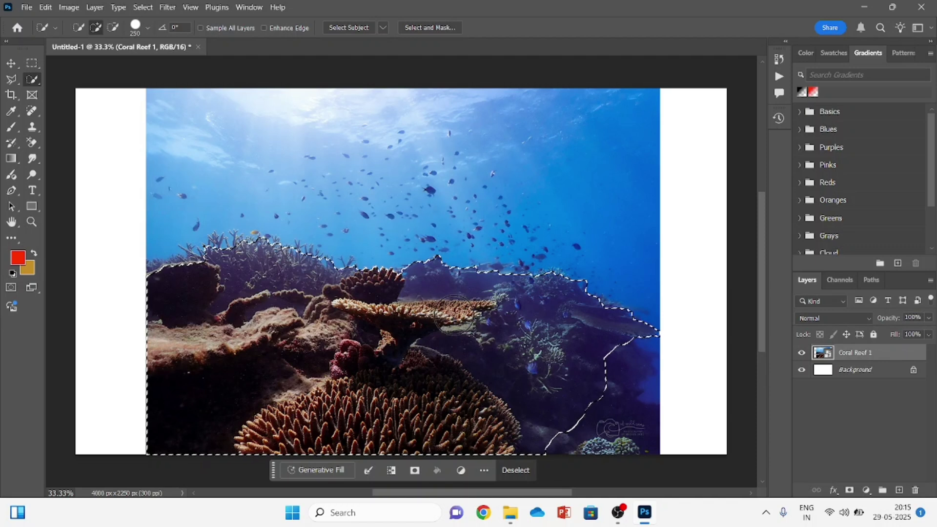
Extend the selection over the branching coral using a 125 px brush, and add a layer mask from it.
key("bracketleft")
key("bracketleft")
key("bracketleft")
key("bracketleft")
mouse_move(265, 278)
left_mouse_down()
mouse_move(213, 255)
mouse_move(221, 251)
mouse_move(156, 271)
mouse_move(247, 245)
mouse_move(336, 269)
left_mouse_up()
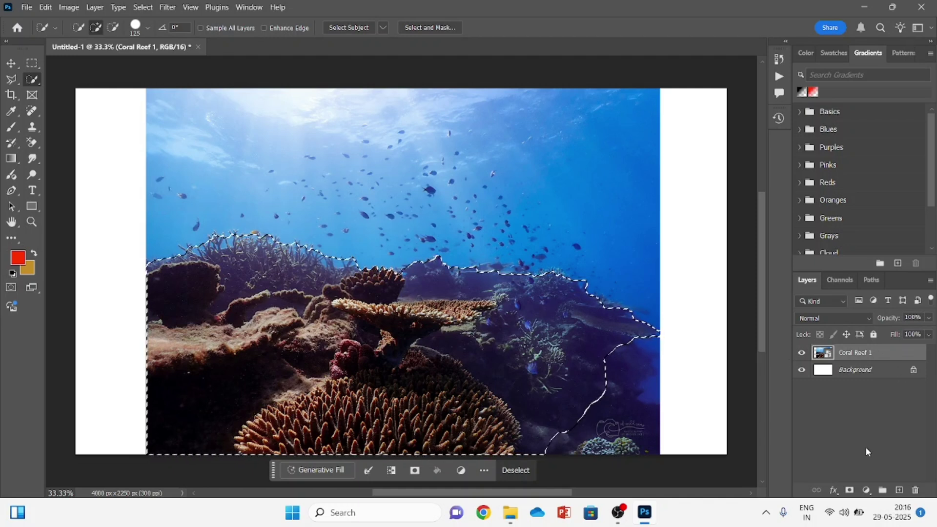
left_click(850, 490)
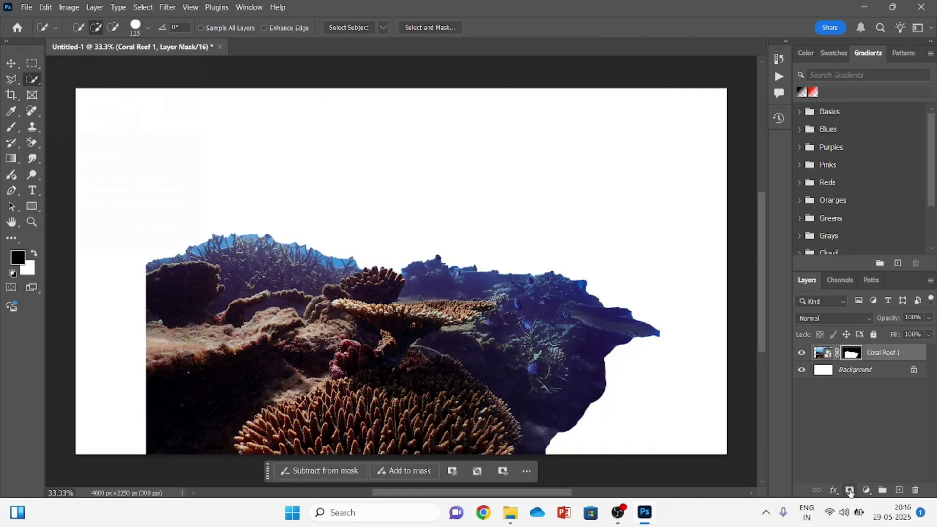
Scale the masked reef to about 128%, rotate it 14.7°, and position it so it slopes down from the canvas's left edge.
left_click(11, 63)
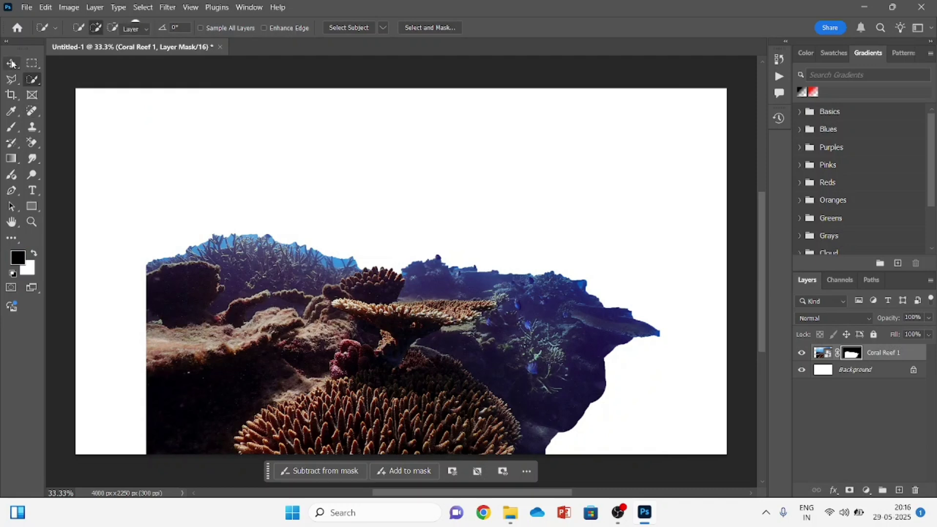
left_click_drag(238, 347, 137, 340)
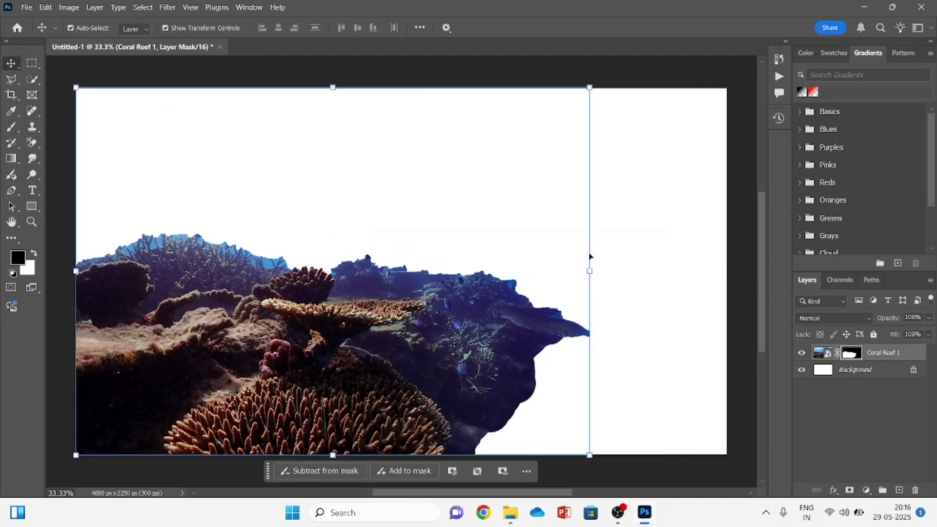
left_click_drag(590, 271, 737, 364)
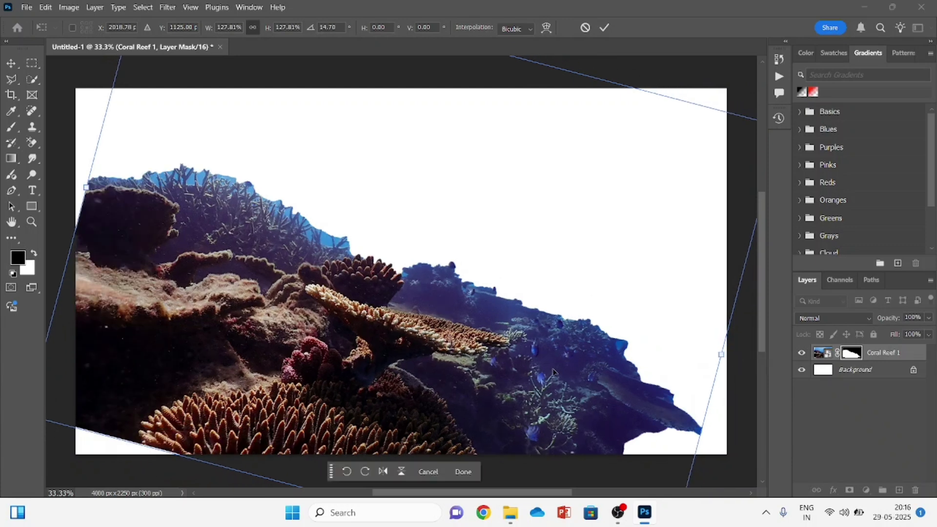
left_click_drag(553, 372, 472, 344)
left_click_drag(641, 323, 699, 344)
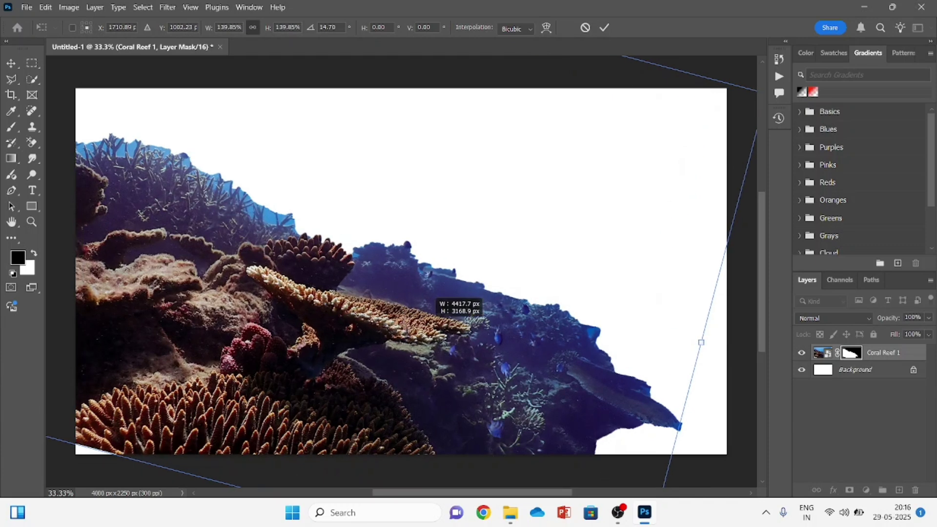
mouse_move(350, 310)
left_mouse_down()
mouse_move(353, 340)
mouse_move(342, 325)
left_mouse_up()
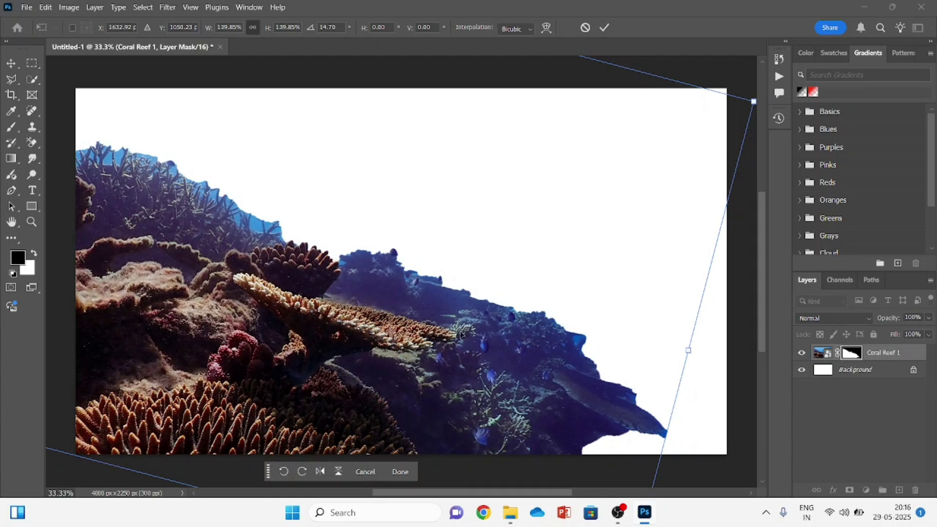
left_click_drag(754, 101, 695, 154)
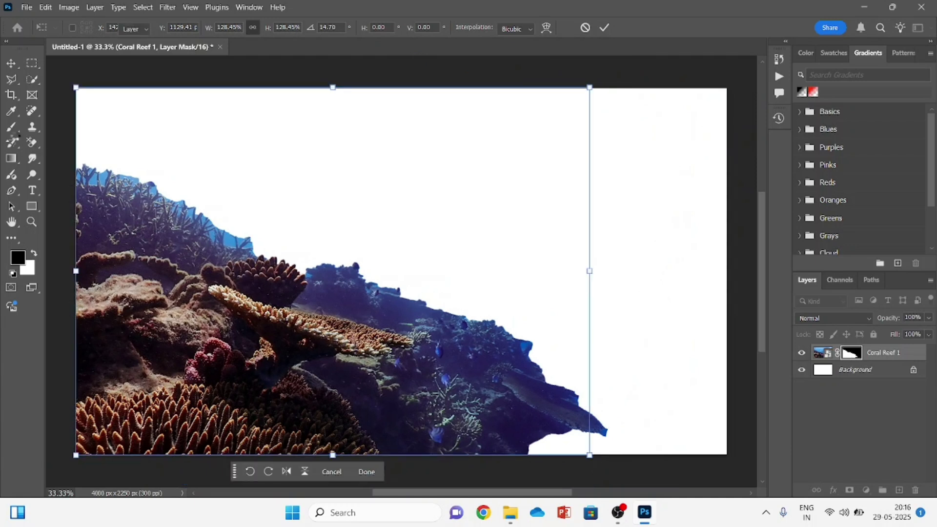
Paint black on the reef's layer mask with a soft 600 px brush to fade its upper and right edges.
left_click(12, 127)
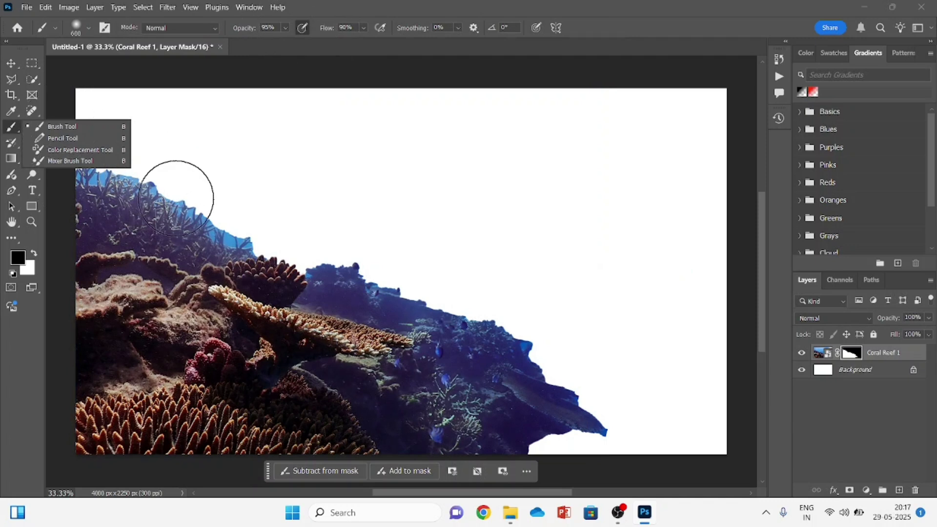
mouse_move(195, 198)
left_mouse_down()
mouse_move(82, 154)
mouse_move(250, 228)
mouse_move(335, 249)
mouse_move(374, 278)
mouse_move(322, 256)
mouse_move(467, 305)
mouse_move(618, 408)
mouse_move(562, 391)
mouse_move(544, 437)
mouse_move(494, 351)
mouse_move(518, 393)
mouse_move(655, 453)
mouse_move(513, 422)
mouse_move(477, 354)
mouse_move(516, 443)
mouse_move(498, 446)
mouse_move(458, 413)
mouse_move(439, 459)
left_mouse_up()
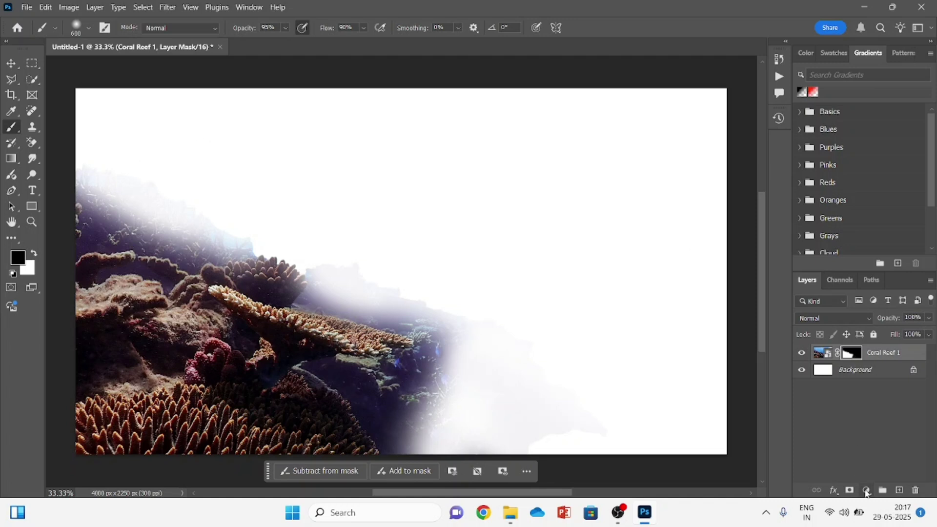
Add a Levels adjustment layer above the Coral Reef 1 layer.
left_click(865, 490)
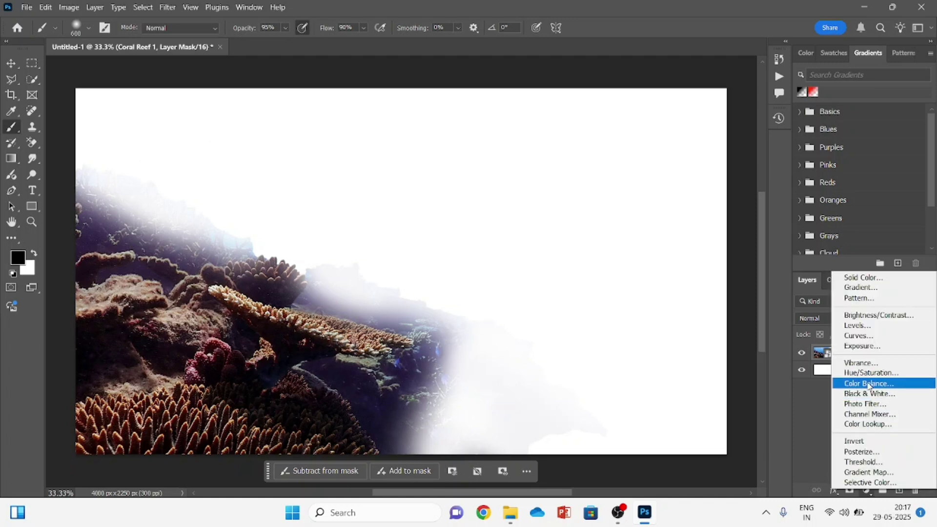
left_click(854, 336)
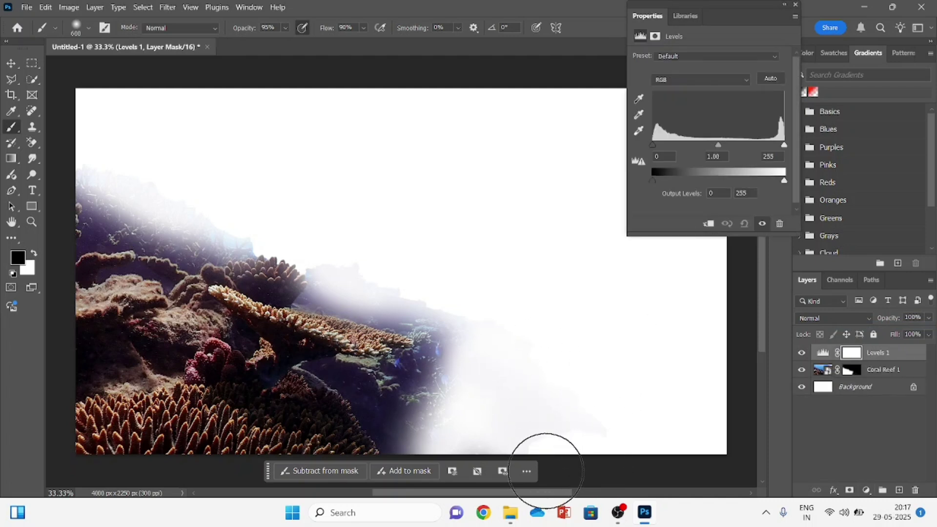
mouse_move(782, 182)
left_mouse_down()
mouse_move(688, 188)
mouse_move(790, 195)
left_mouse_up()
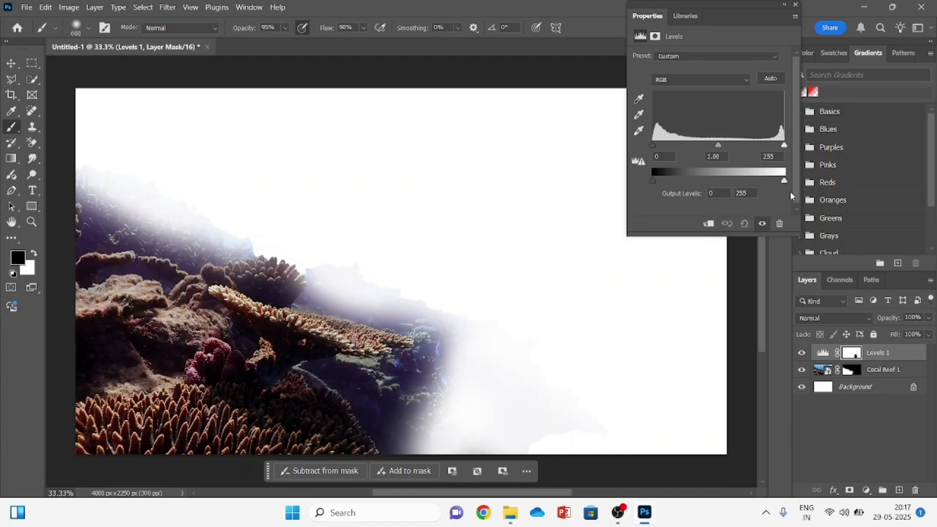
left_click(856, 359)
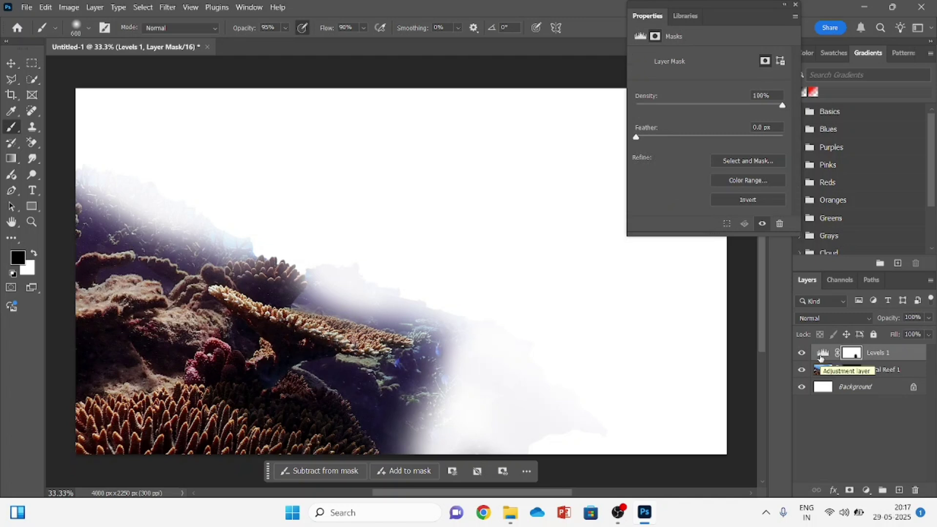
key("ctrl+z")
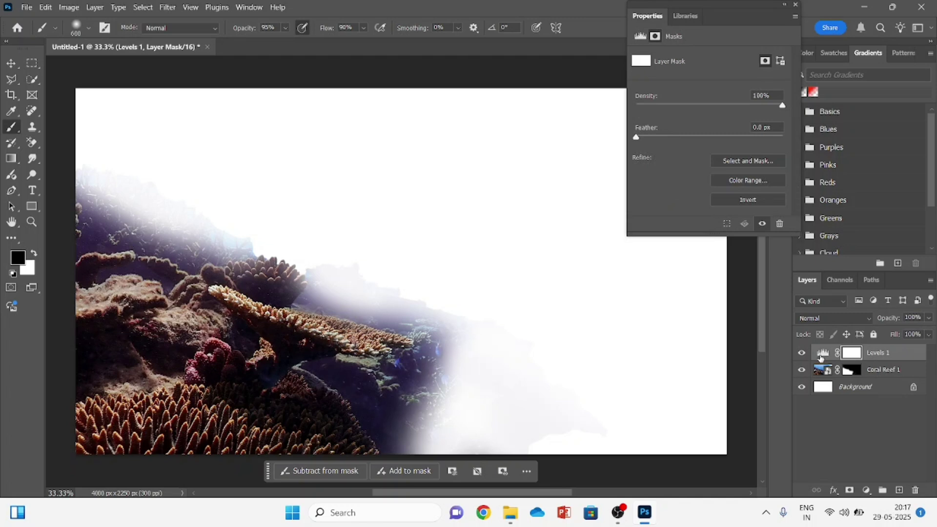
Lower the Levels white output to 63 and clip the adjustment to the Coral Reef 1 layer.
left_click(641, 36)
left_click_drag(783, 179, 682, 180)
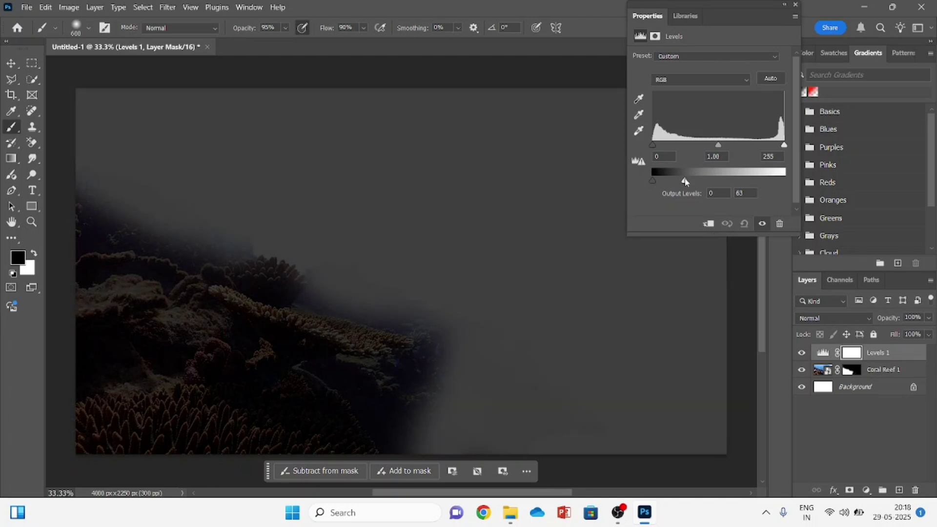
left_click(708, 223)
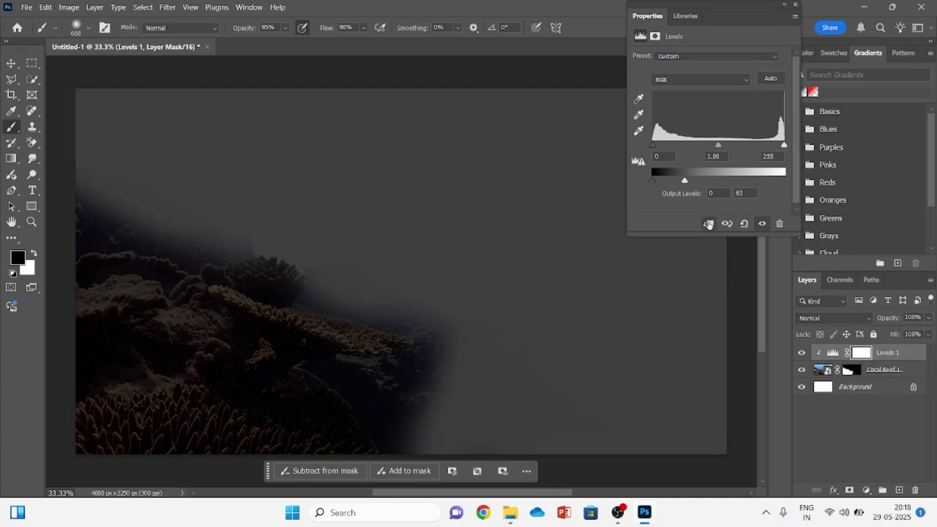
left_click(795, 6)
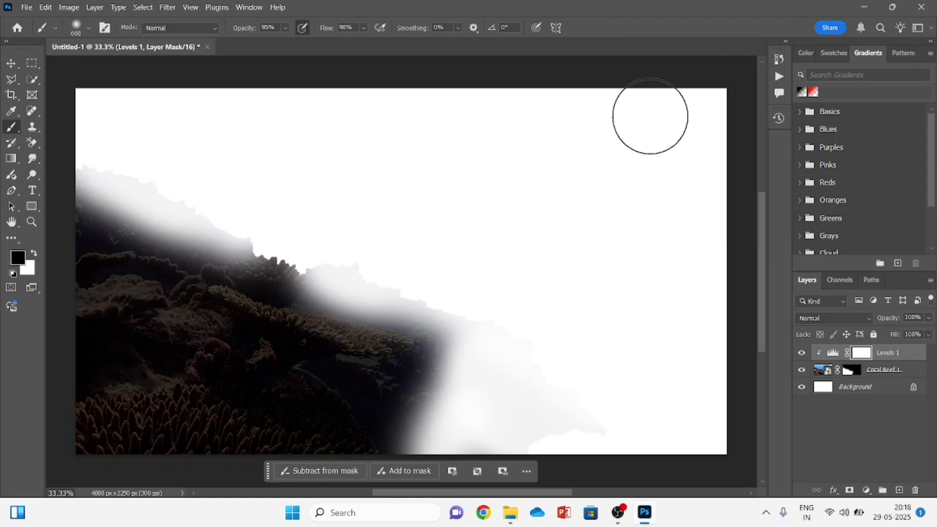
Add a Hue/Saturation adjustment with saturation -47 and clip it to the Coral Reef 1 layer.
left_click(865, 492)
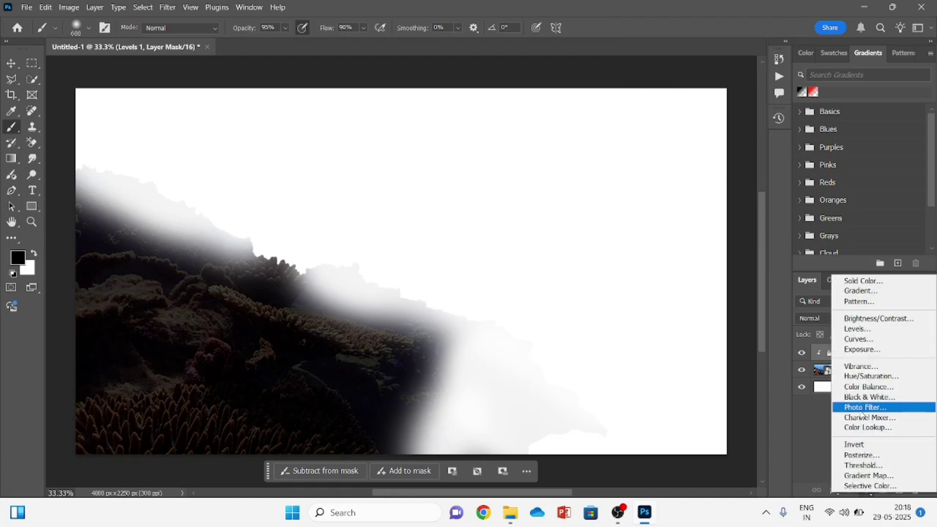
left_click(853, 378)
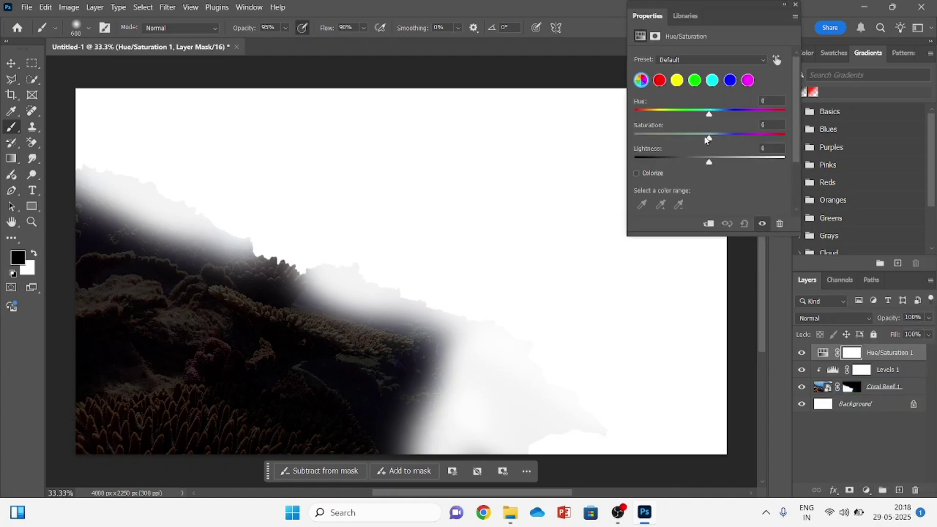
left_click_drag(708, 140, 675, 140)
left_click(709, 224)
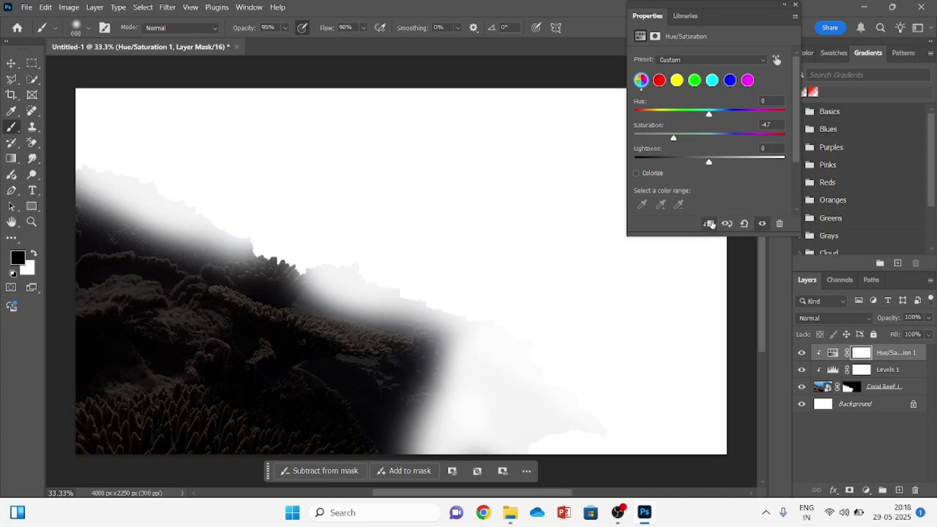
left_click(795, 6)
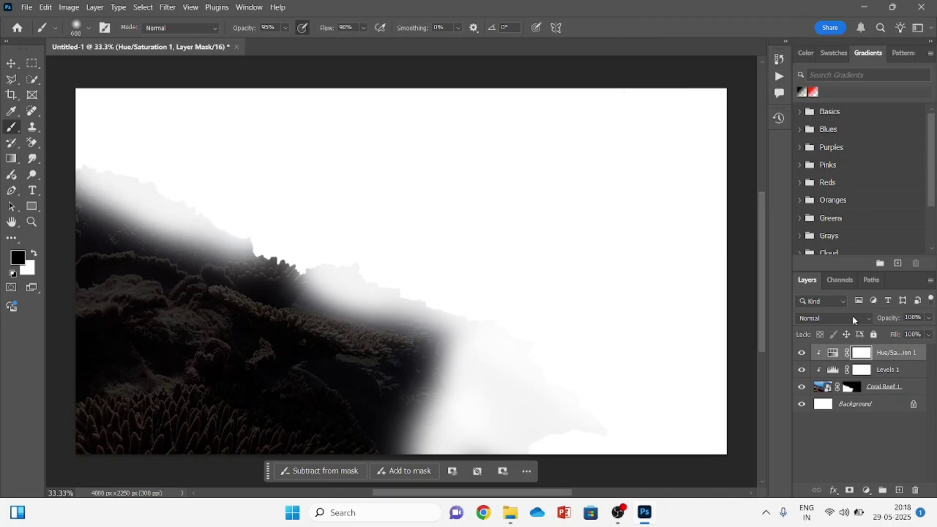
Add a colorized Hue/Saturation adjustment with hue 189 and saturation 54, and clip it to the Coral Reef 1 layer.
left_click(866, 490)
left_click(875, 377)
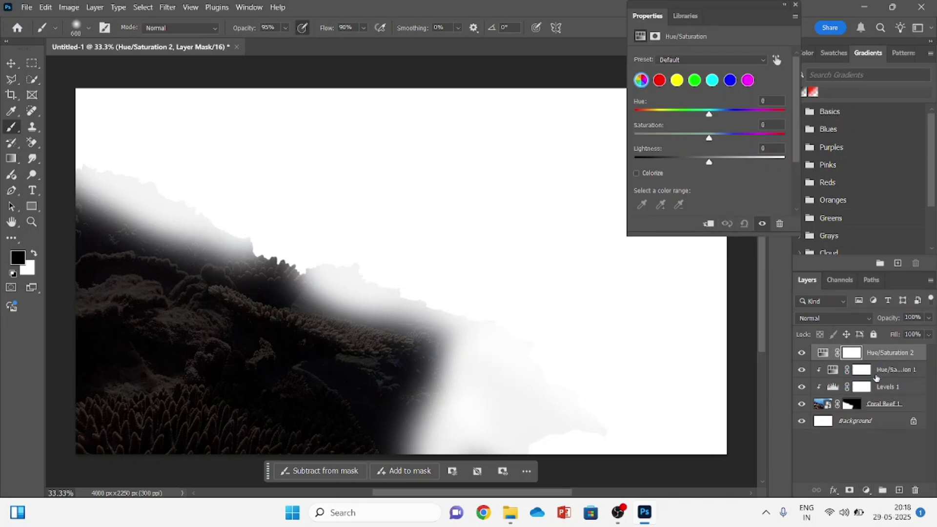
left_click(636, 174)
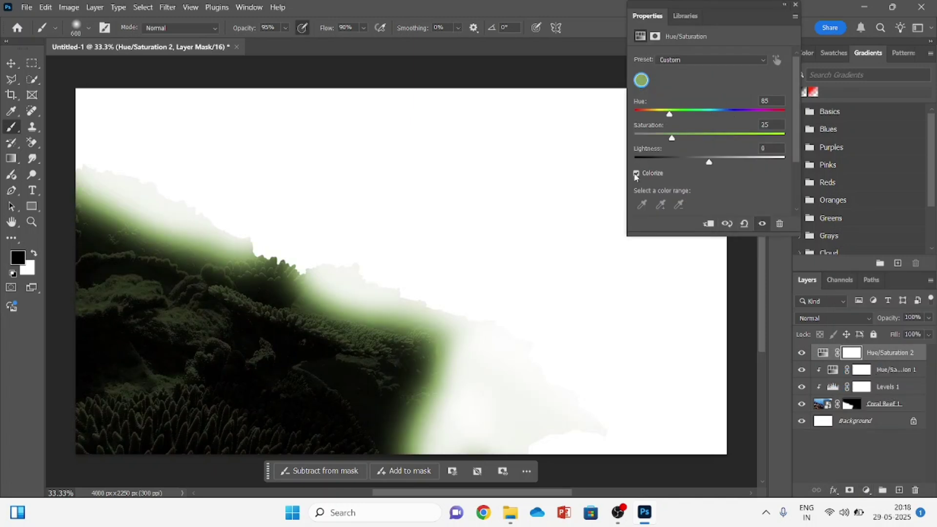
left_click_drag(685, 119, 713, 117)
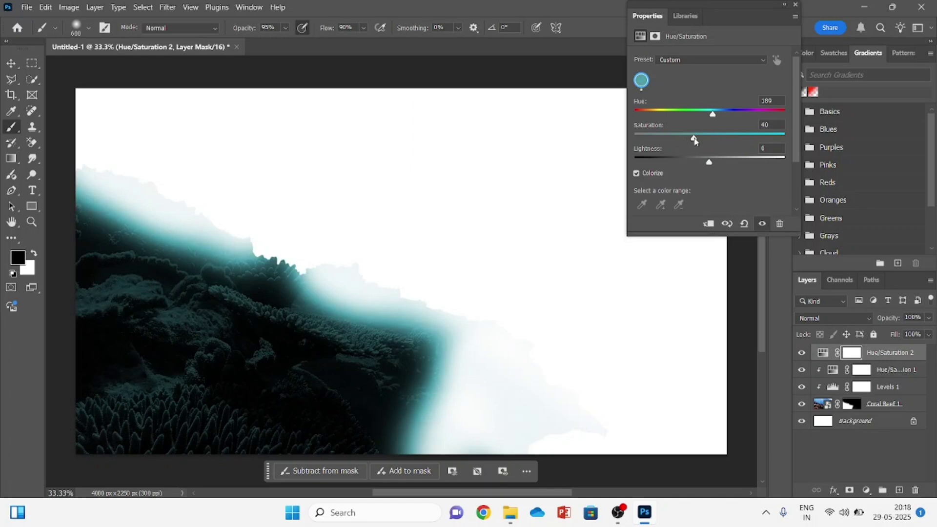
left_click_drag(694, 140, 704, 141)
left_click_drag(717, 144, 715, 144)
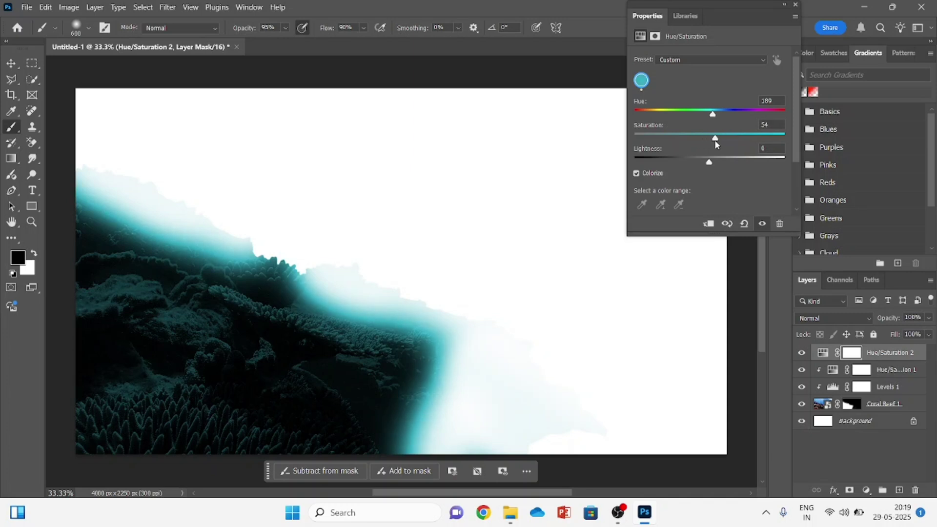
left_click(709, 225)
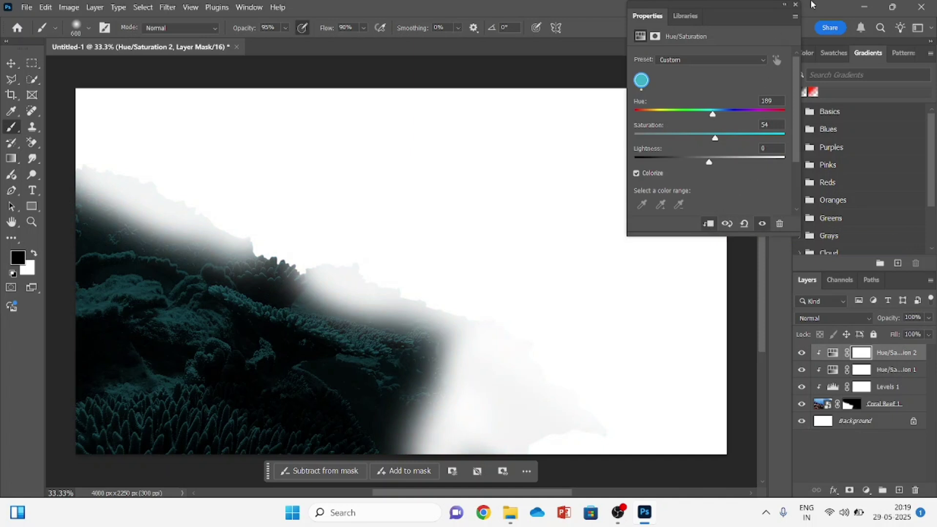
left_click(795, 6)
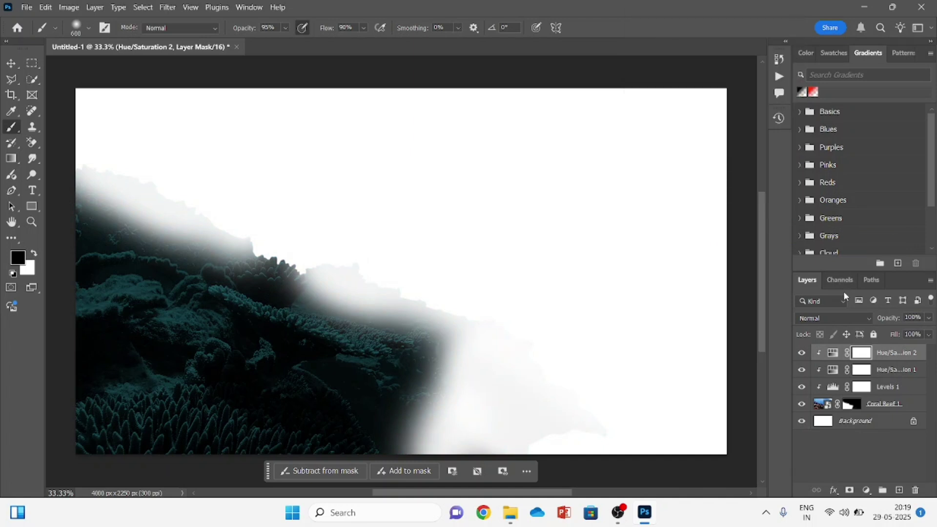
Paint black on the Levels 1 mask along the reef's upper slope with a brush at 80% opacity and 80% flow.
left_click(860, 386)
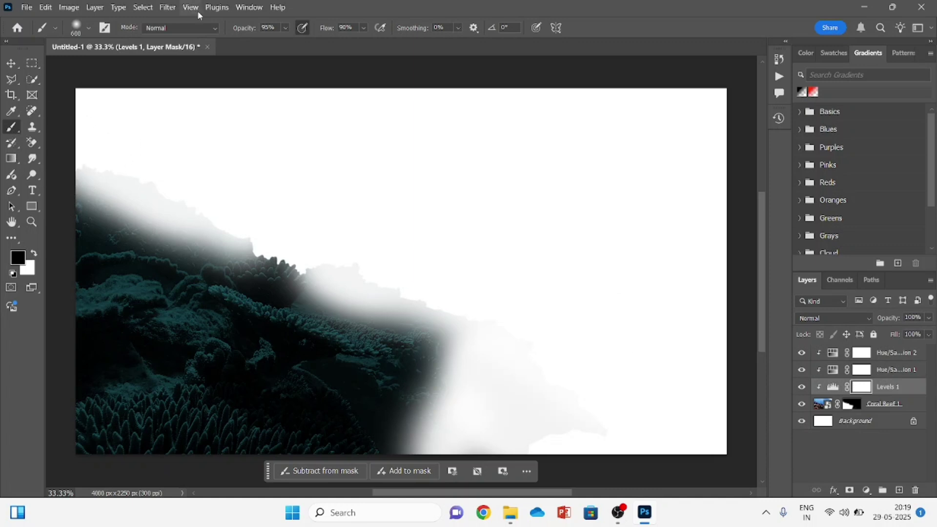
left_click(284, 28)
left_click_drag(297, 42, 293, 43)
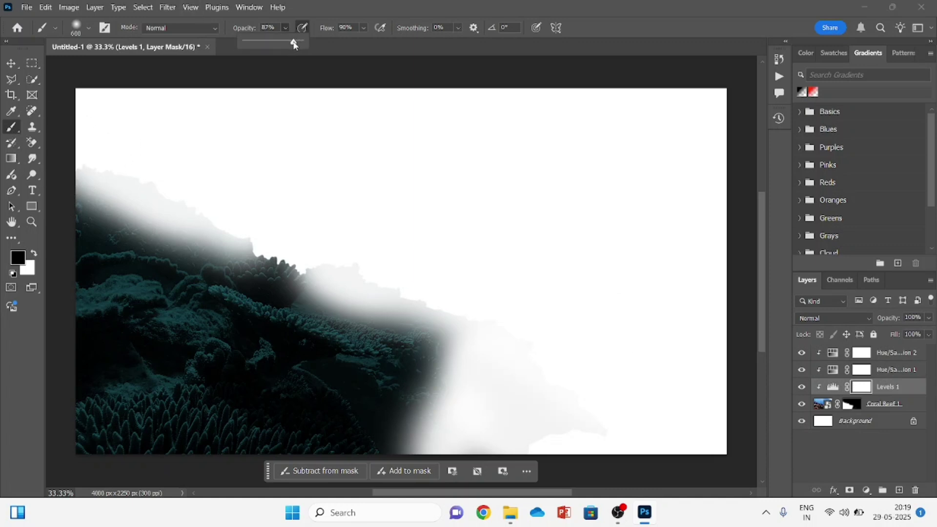
left_click(363, 28)
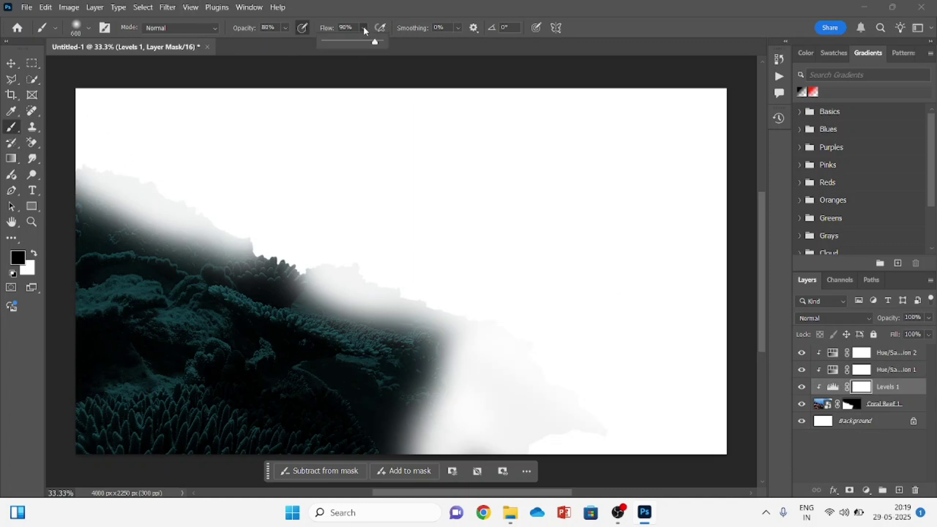
left_click_drag(377, 42, 369, 44)
mouse_move(93, 184)
left_mouse_down()
mouse_move(153, 233)
mouse_move(214, 264)
mouse_move(436, 349)
mouse_move(489, 351)
mouse_move(81, 197)
mouse_move(99, 215)
mouse_move(245, 286)
mouse_move(472, 356)
mouse_move(439, 365)
mouse_move(395, 359)
mouse_move(302, 317)
left_mouse_up()
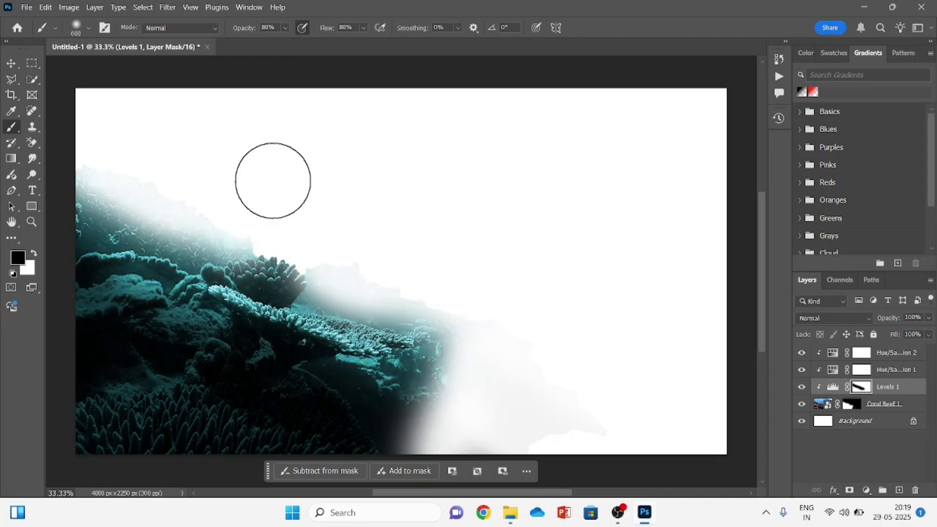
Lower the brush to 60% opacity and 60% flow and brighten the reef's middle rocks by painting on the Levels 1 mask.
left_click(285, 28)
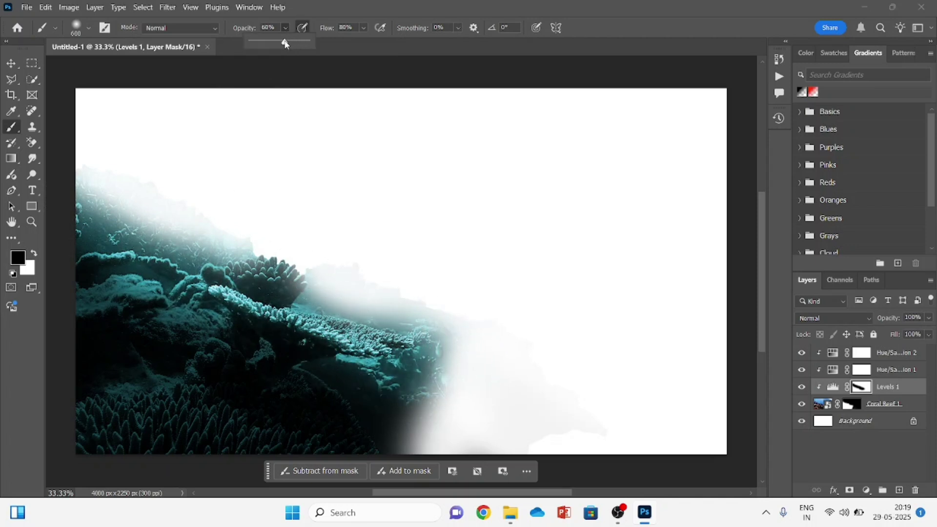
left_click(364, 28)
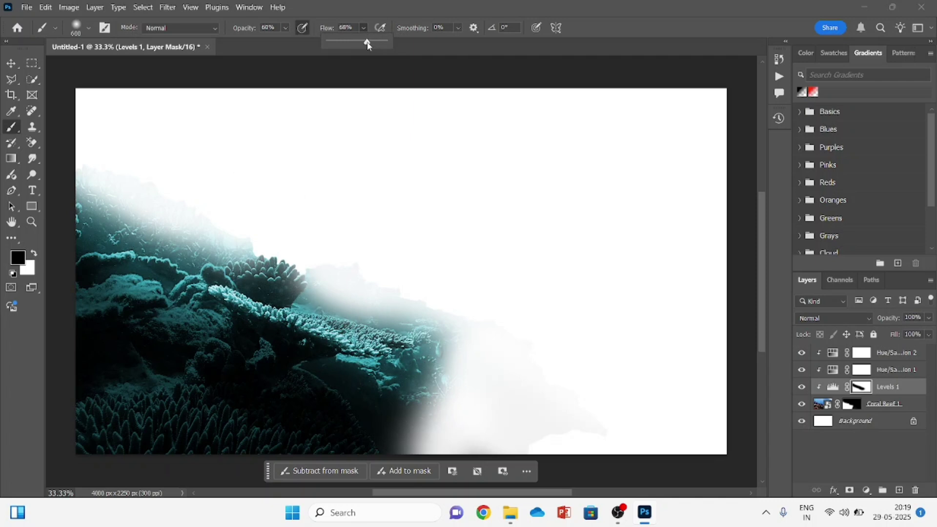
mouse_move(100, 288)
left_mouse_down()
mouse_move(232, 352)
mouse_move(451, 424)
mouse_move(137, 310)
mouse_move(88, 273)
left_mouse_up()
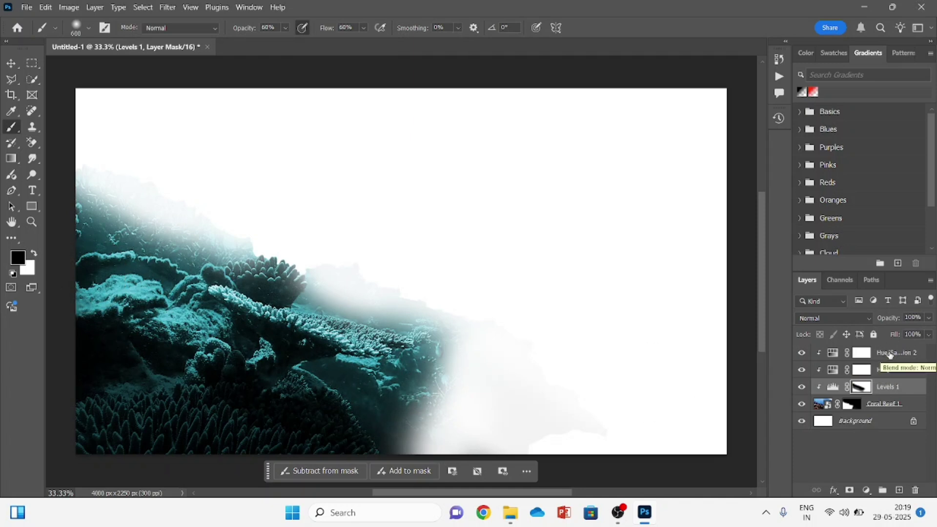
Place the Coral Reef 2 image from Downloads as an embedded layer above Hue/Saturation 2.
left_click(875, 353)
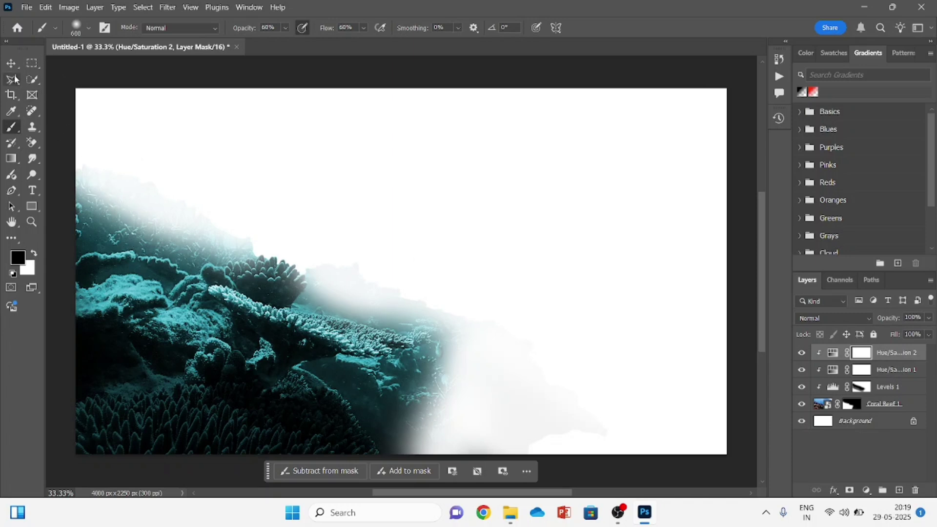
left_click(27, 8)
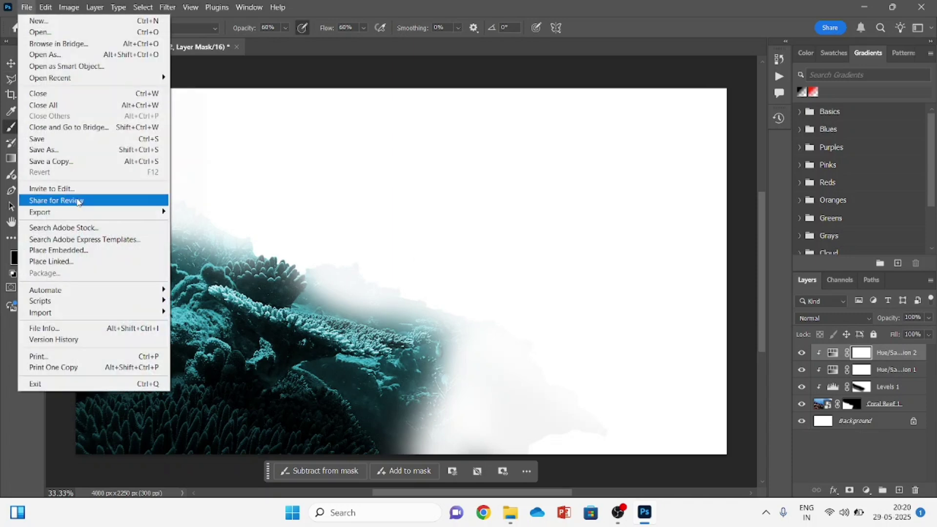
left_click(86, 250)
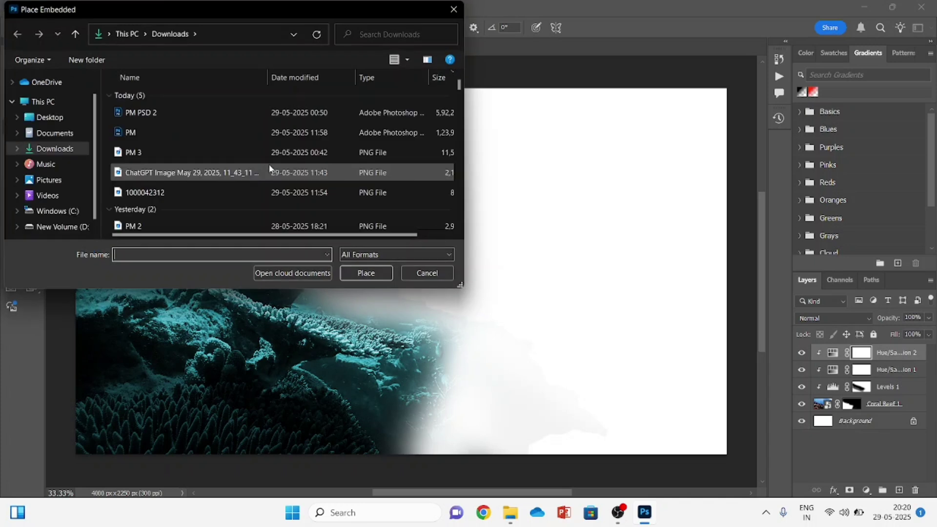
scroll(460, 91, "down", 5)
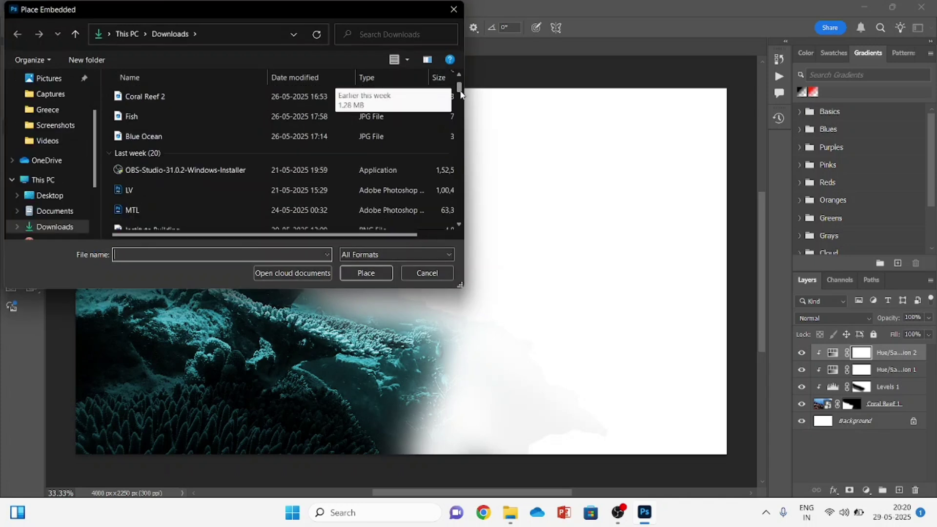
scroll(460, 91, "up", 1)
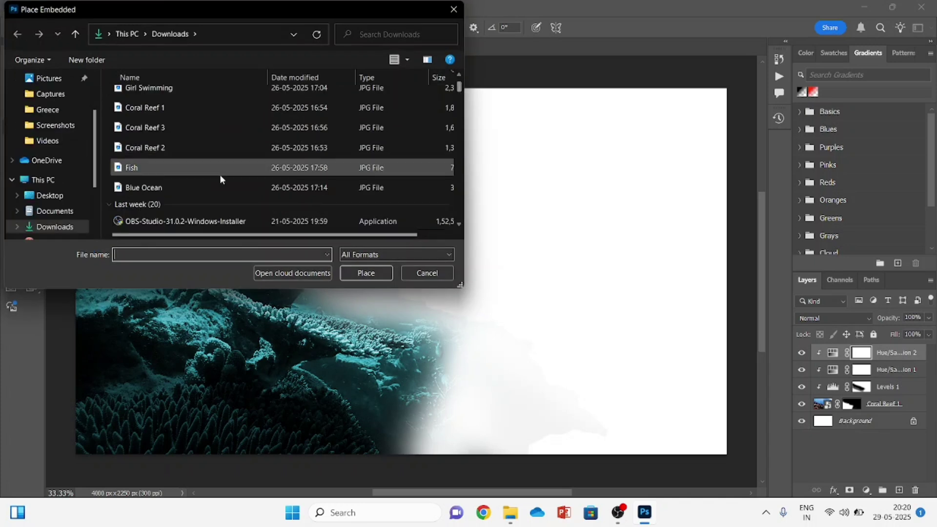
left_click(207, 149)
left_click(366, 273)
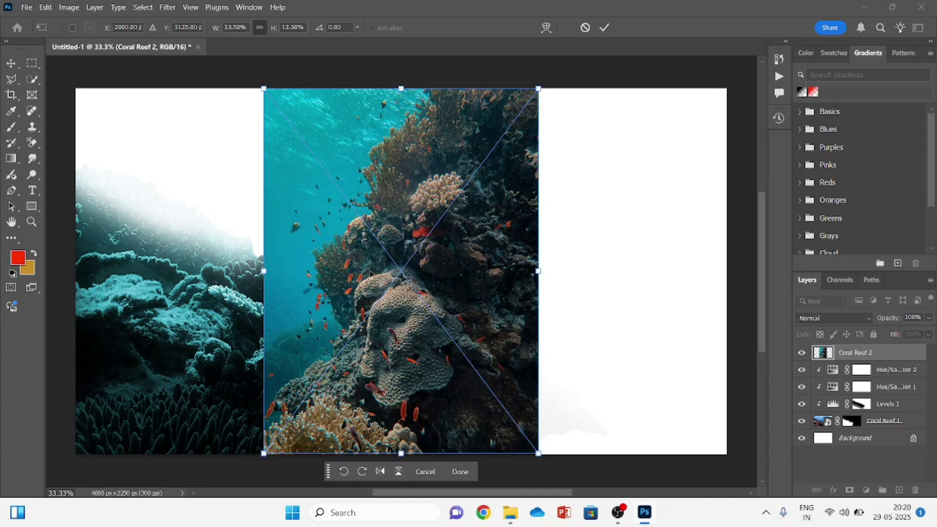
key("Return")
Select the whole reef in Coral Reef 2 with the Quick Selection tool, excluding the water, and turn the selection into a layer mask.
left_click(30, 80)
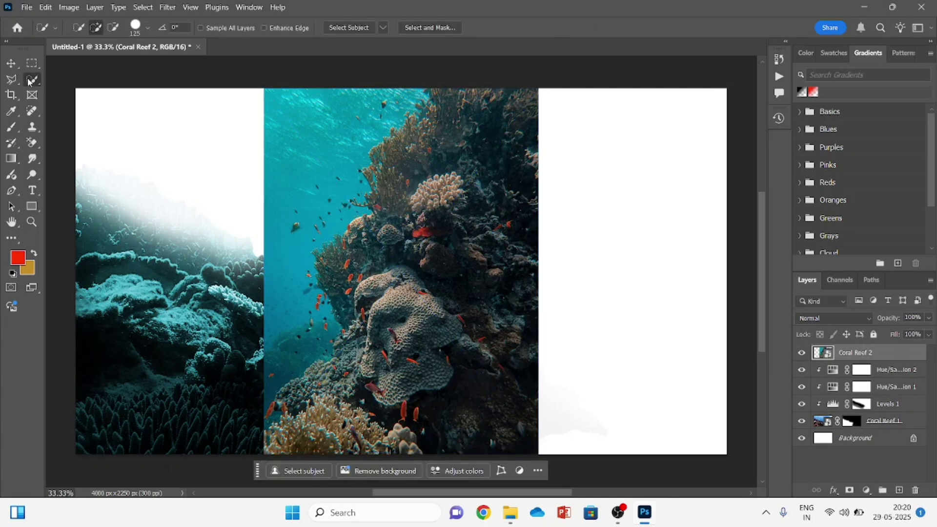
mouse_move(460, 89)
left_mouse_down()
mouse_move(404, 196)
mouse_move(410, 227)
left_mouse_up()
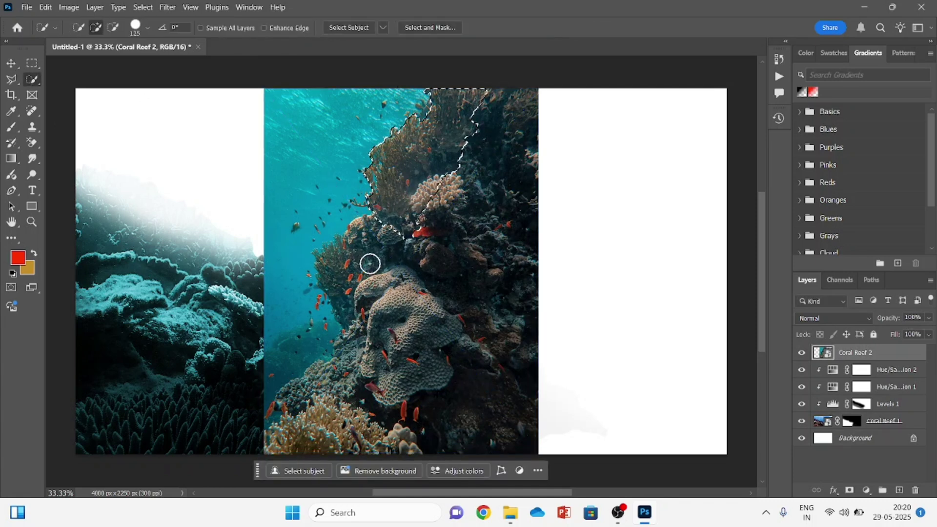
mouse_move(370, 263)
left_mouse_down()
mouse_move(349, 264)
mouse_move(341, 302)
mouse_move(370, 312)
mouse_move(380, 337)
mouse_move(345, 382)
mouse_move(305, 396)
mouse_move(294, 388)
mouse_move(281, 439)
mouse_move(268, 441)
left_mouse_up()
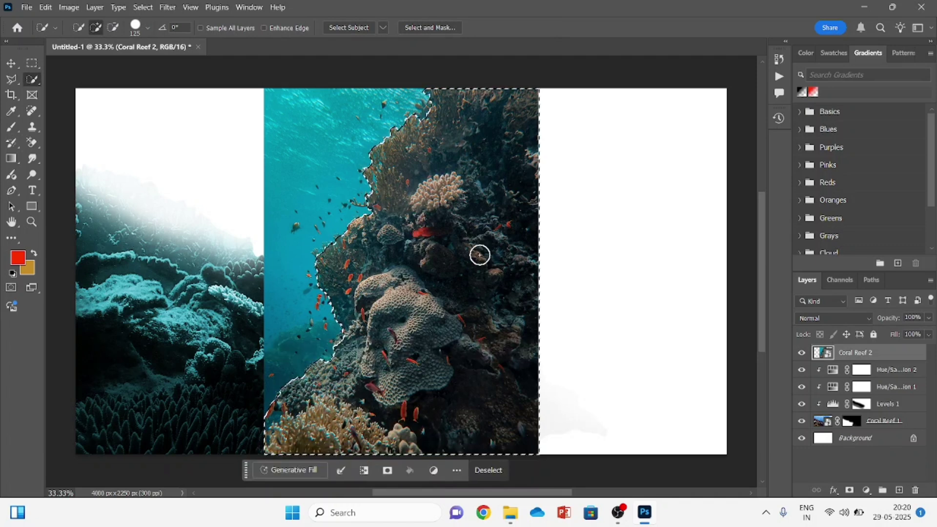
left_click_drag(479, 255, 504, 188)
left_click(554, 374, "alt")
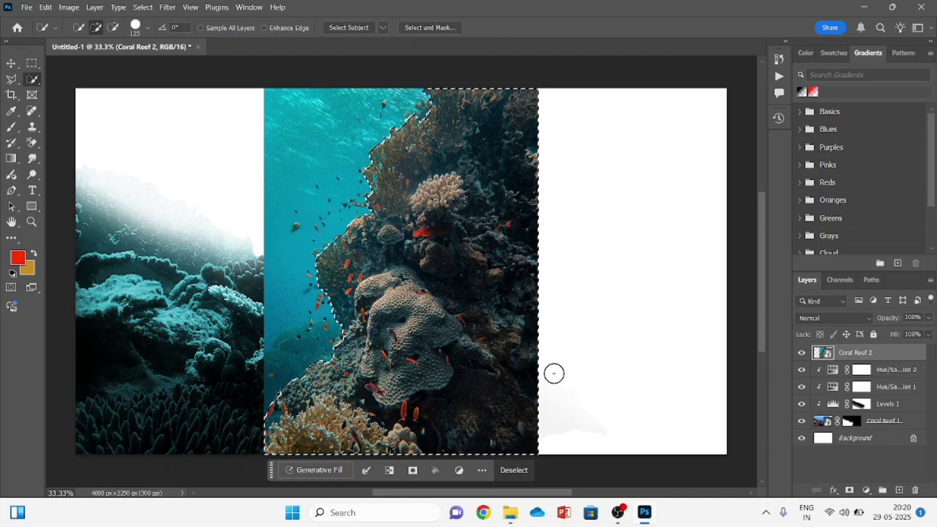
left_click_drag(436, 129, 431, 116)
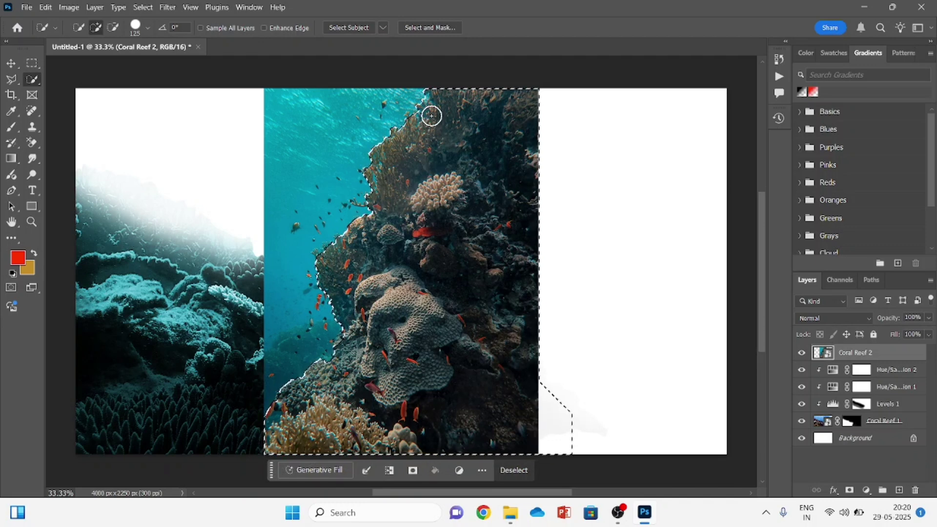
left_click(561, 381, "alt")
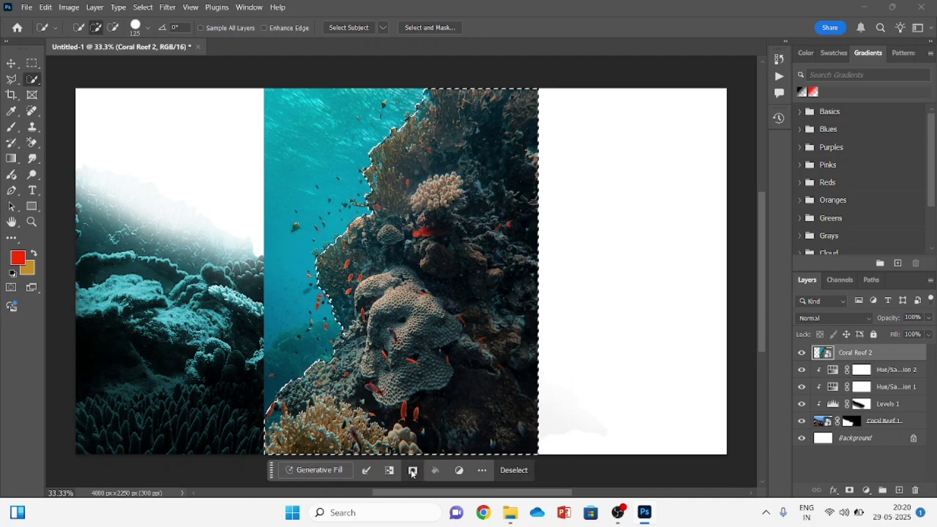
left_click(412, 471)
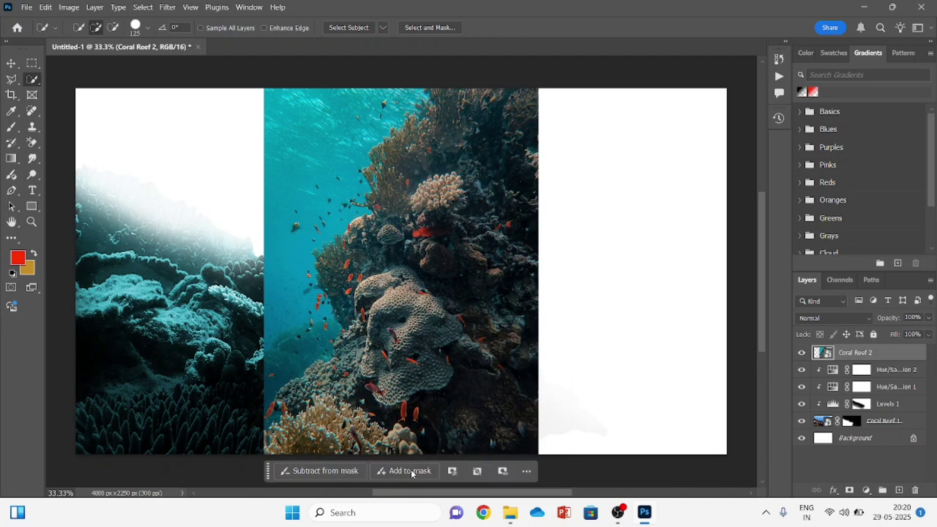
Move Coral Reef 2 toward the canvas's right side and fade its left edge on the mask with black at 90% opacity, 89% flow.
left_click(11, 63)
left_click_drag(465, 364, 587, 365)
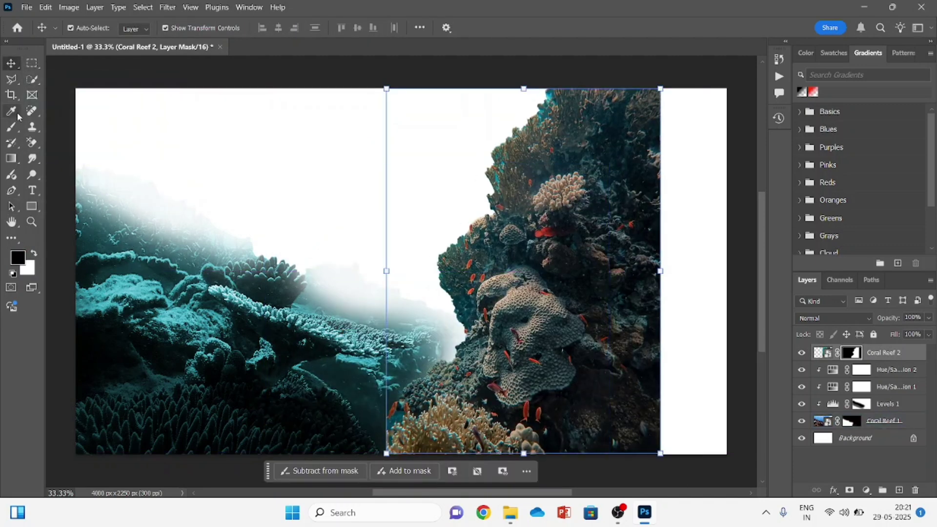
left_click(11, 127)
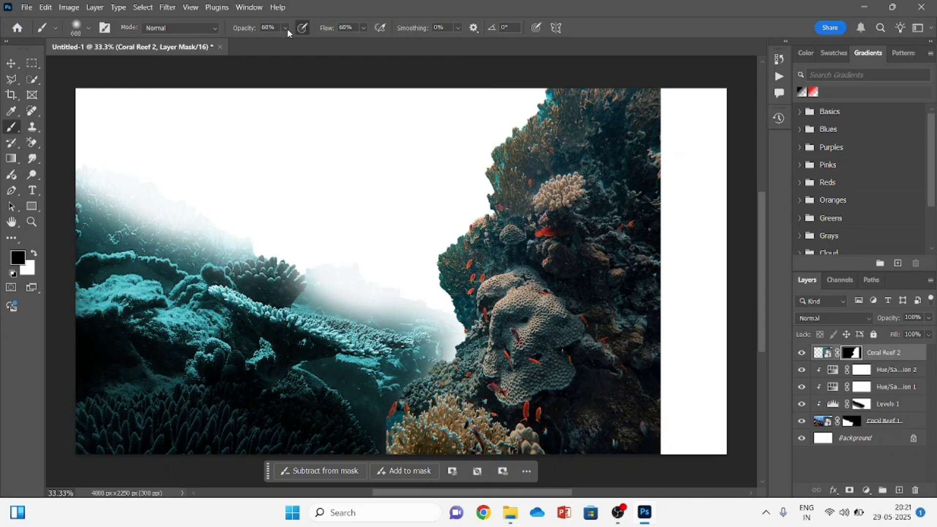
left_click(364, 28)
left_click_drag(372, 43, 384, 44)
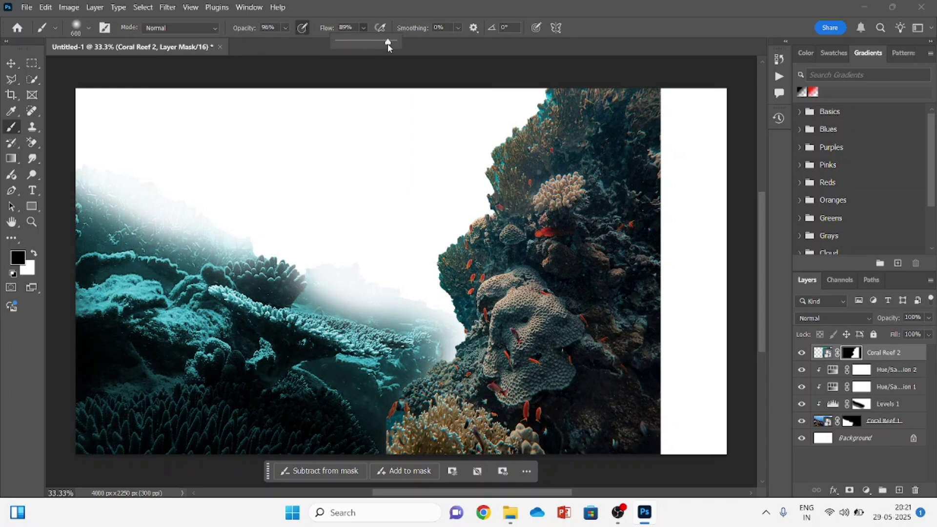
left_click(284, 28)
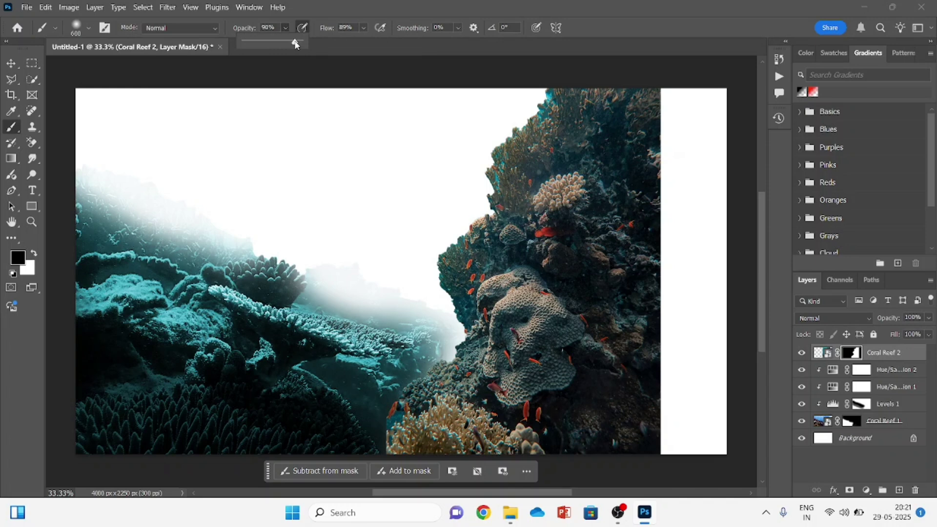
mouse_move(552, 68)
left_mouse_down()
mouse_move(498, 147)
mouse_move(504, 109)
mouse_move(455, 185)
mouse_move(460, 199)
mouse_move(537, 83)
left_mouse_up()
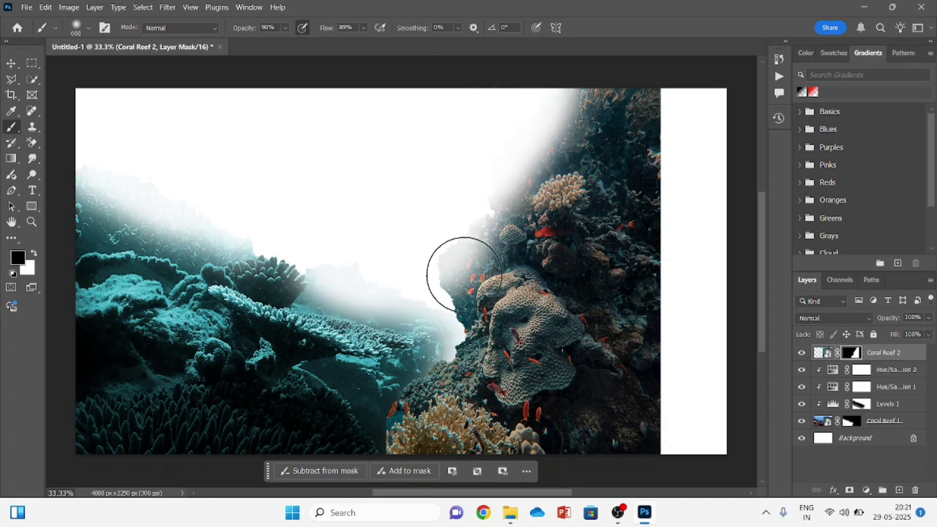
mouse_move(464, 275)
left_mouse_down()
mouse_move(379, 410)
mouse_move(366, 442)
mouse_move(398, 391)
mouse_move(373, 449)
mouse_move(385, 414)
left_mouse_up()
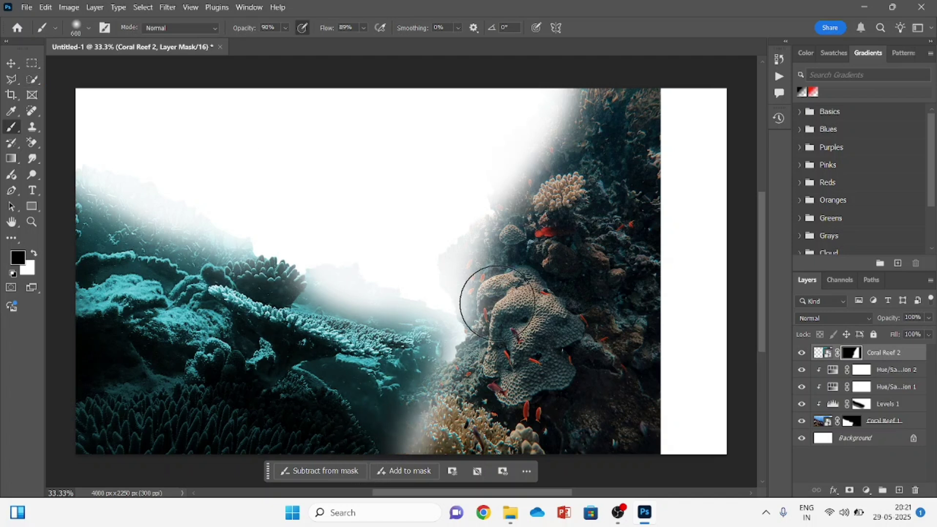
Scale Coral Reef 2 to about 140%, rotate it about 12.6°, and shift it so the reef fills the canvas's right edge.
left_click(12, 64)
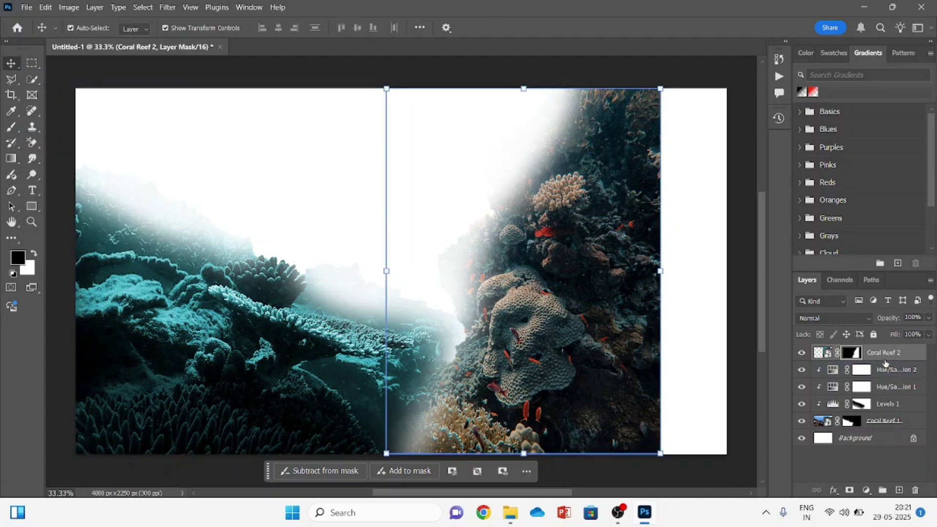
left_click_drag(386, 271, 295, 255)
left_click_drag(580, 318, 647, 320)
left_click_drag(364, 272, 345, 270)
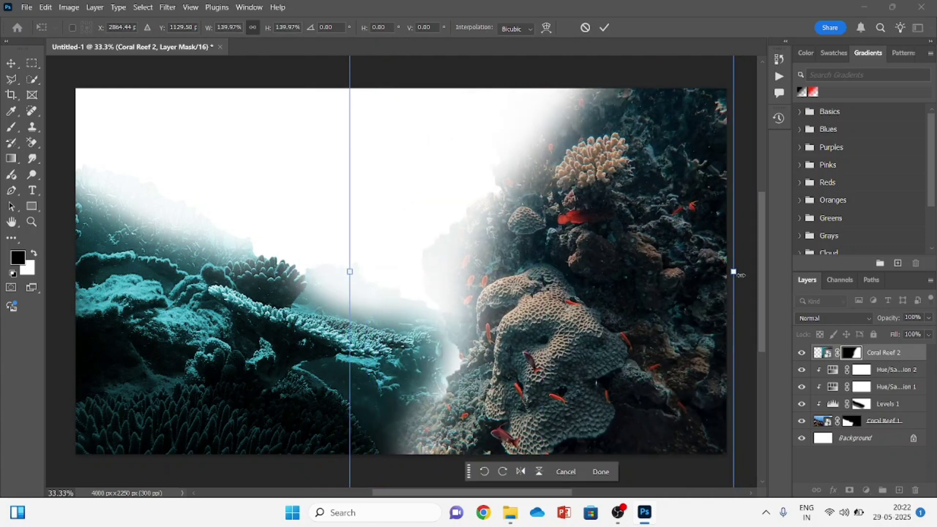
left_click_drag(745, 273, 747, 323)
left_click_drag(669, 280, 723, 279)
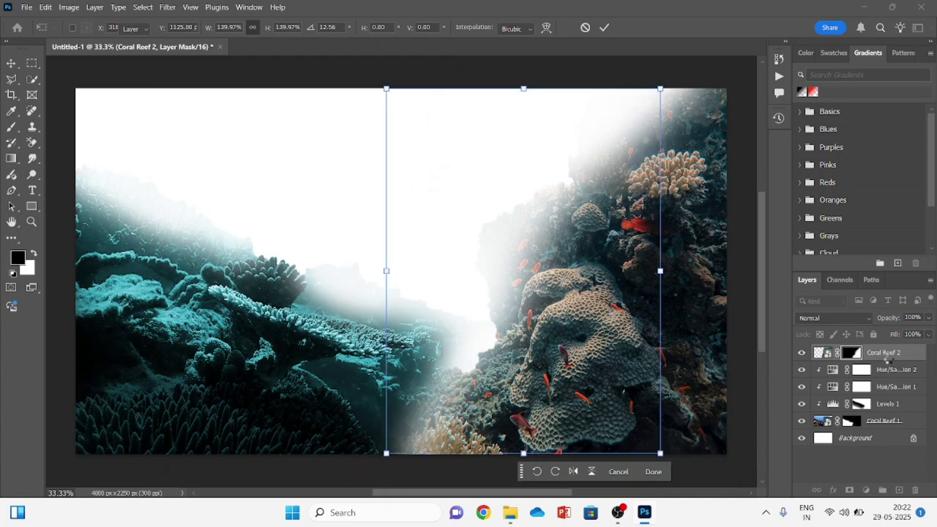
Commit the transform and add a Levels adjustment clipped to Coral Reef 2, lowering the white output level to 63.
key("Return")
left_click(866, 490)
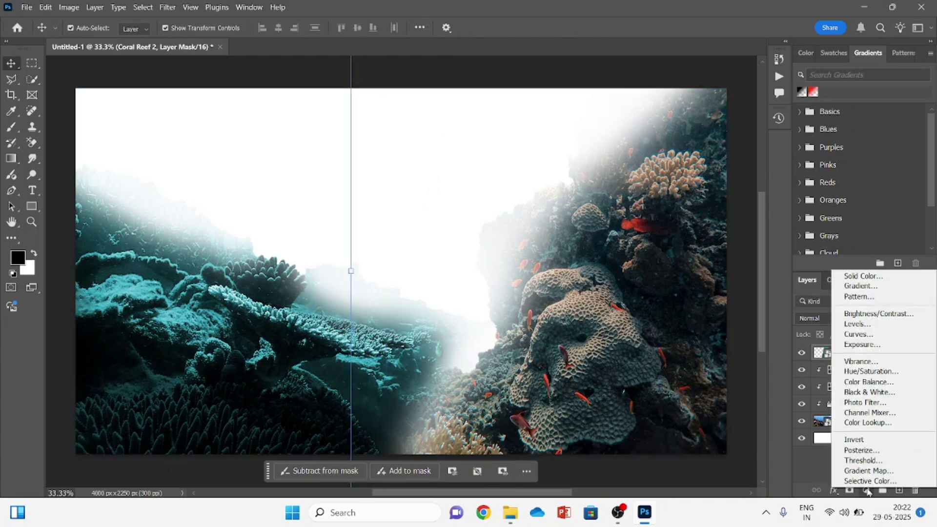
left_click(857, 323)
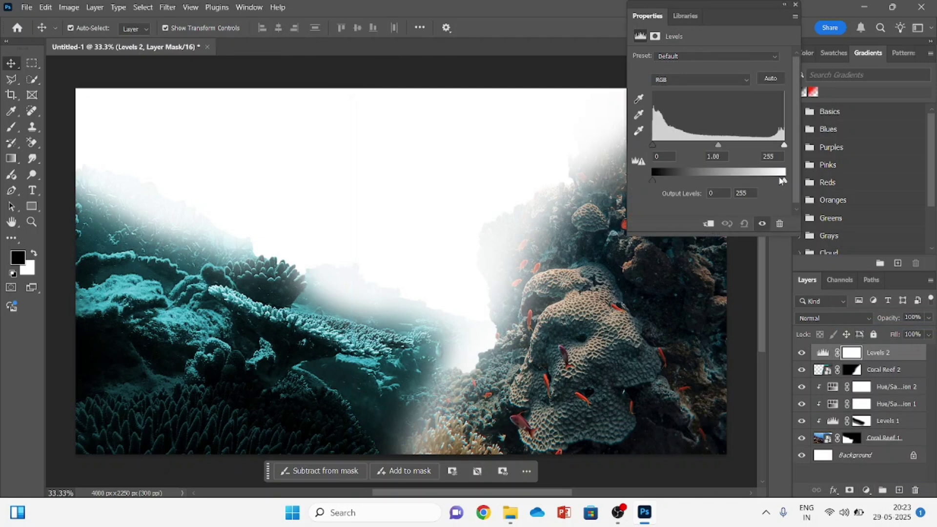
left_click_drag(755, 182, 688, 183)
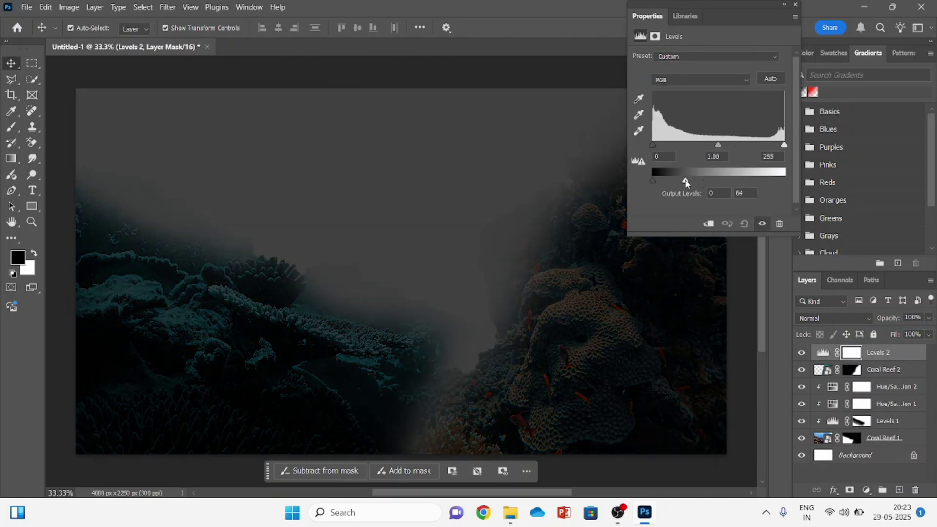
left_click(709, 224)
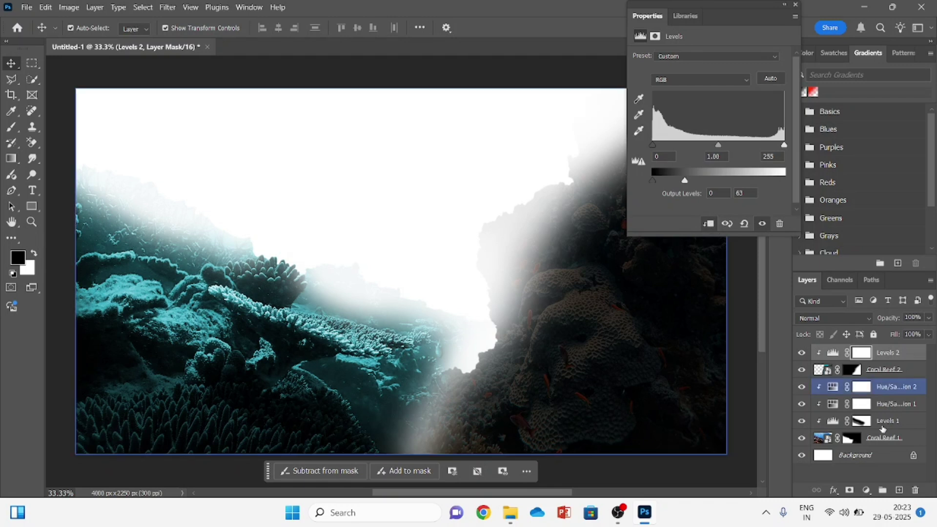
Add a Hue/Saturation adjustment above Levels 2 with saturation -46 and clip it to Coral Reef 2.
left_click(891, 356)
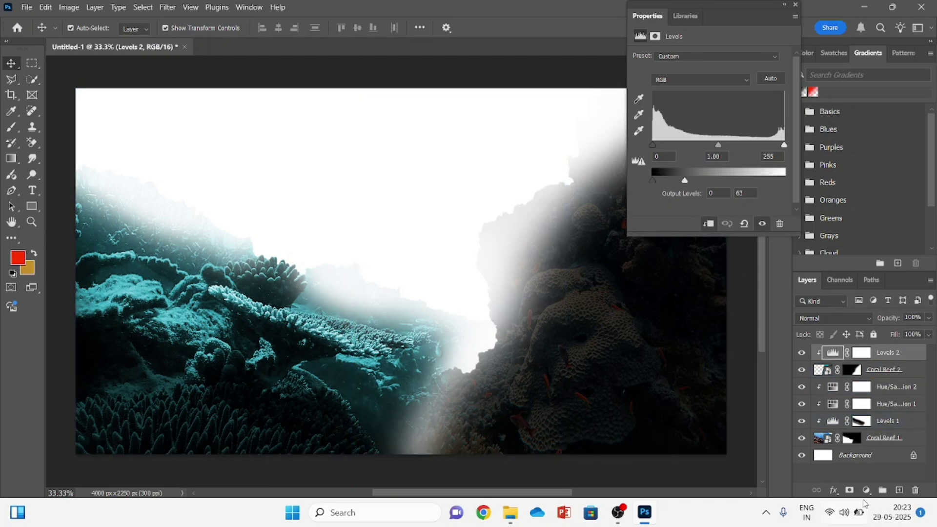
left_click(863, 493)
left_click(875, 380)
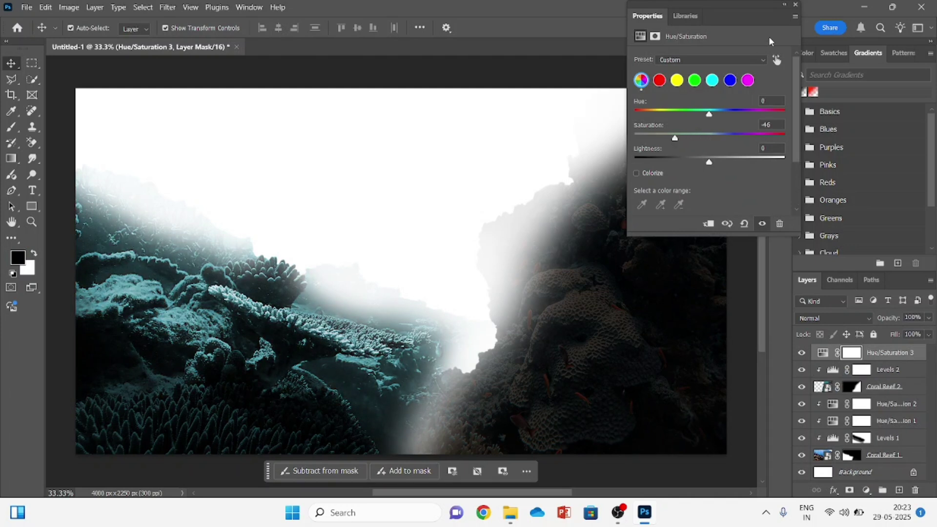
left_click(796, 5)
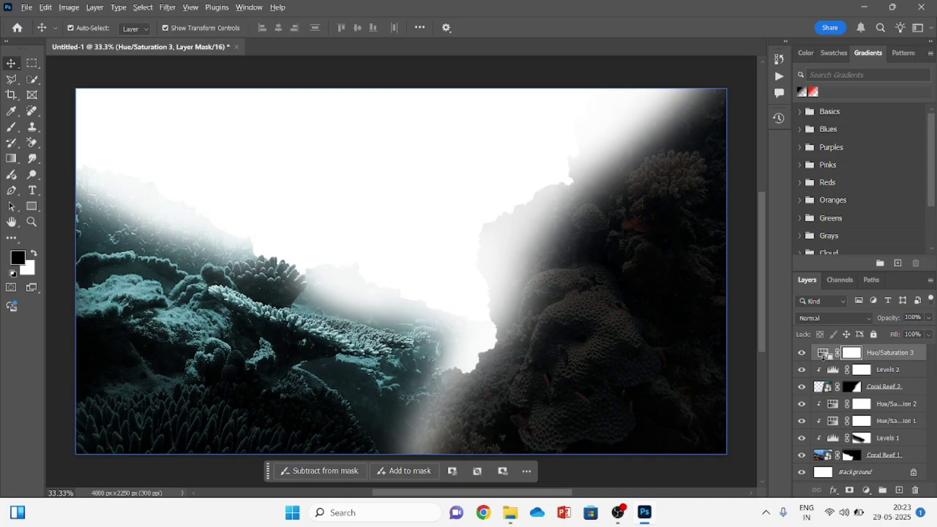
left_click(823, 357, "alt")
Add another Hue/Saturation adjustment clipped to Coral Reef 2, enable Colorize, shift the hue to teal at about 187, and raise the saturation.
left_click(865, 490)
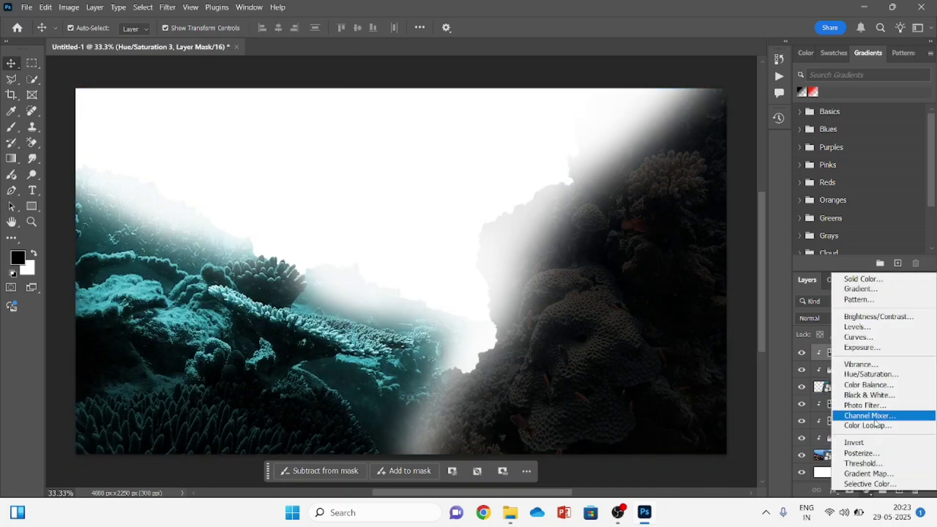
left_click(874, 378)
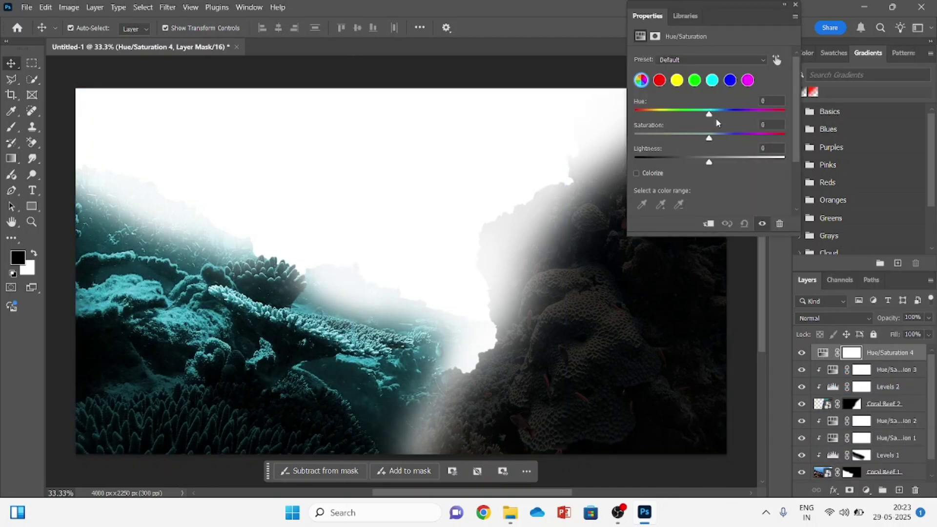
left_click(635, 172)
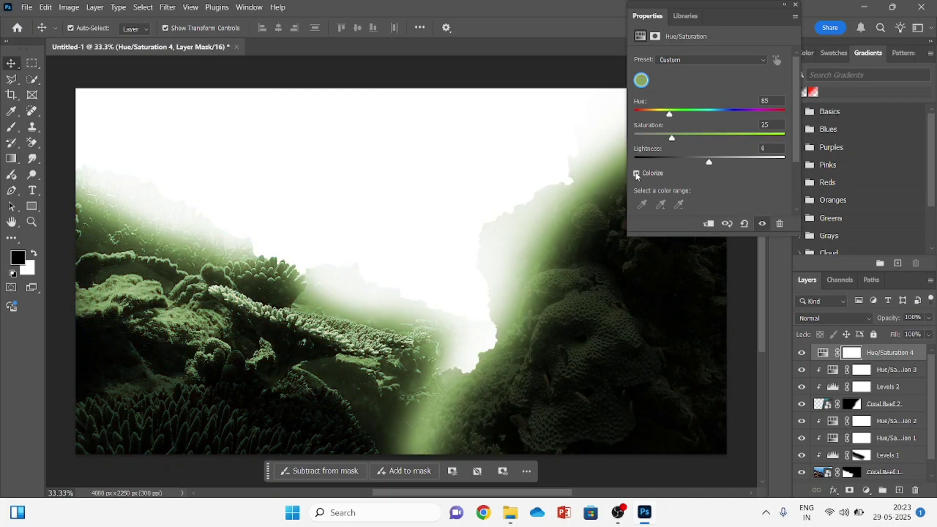
left_click(708, 223)
left_click_drag(669, 113, 711, 113)
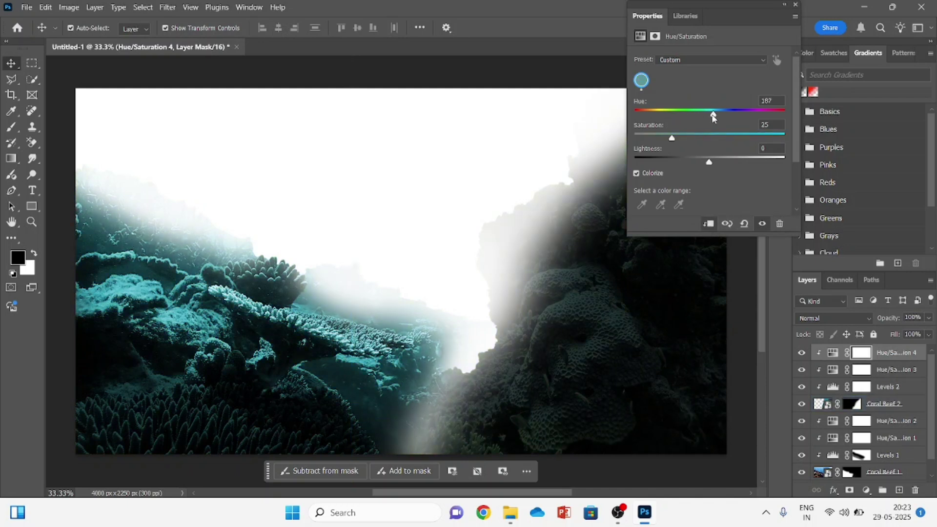
left_click_drag(675, 141, 707, 141)
left_click(795, 5)
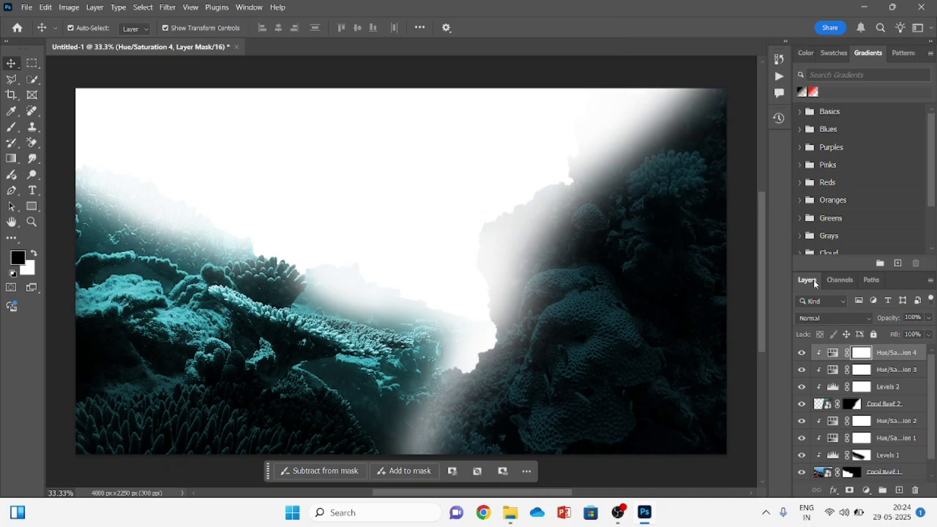
Paint black on the Levels 2 mask along Coral Reef 2's left edge with the Brush at 80% opacity and 80% flow.
left_click(859, 388)
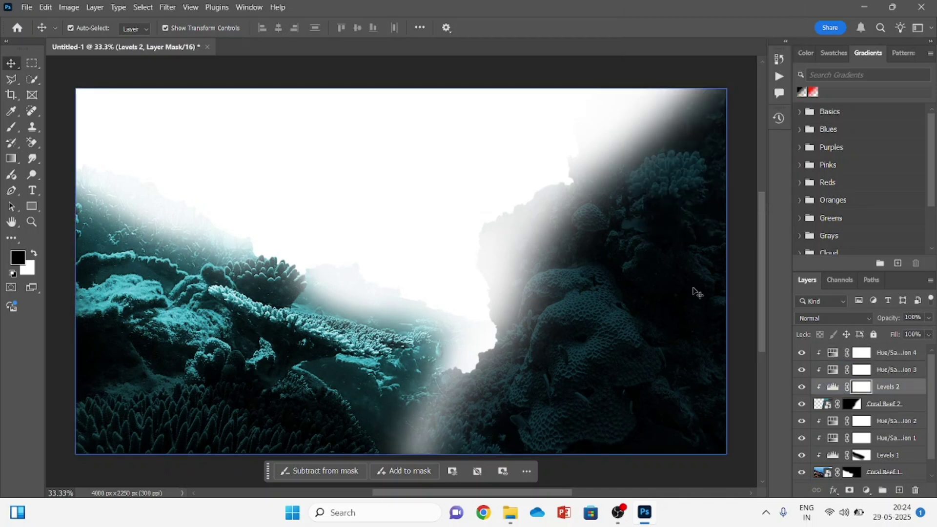
left_click(11, 127)
left_click(285, 27)
left_click_drag(299, 43, 297, 46)
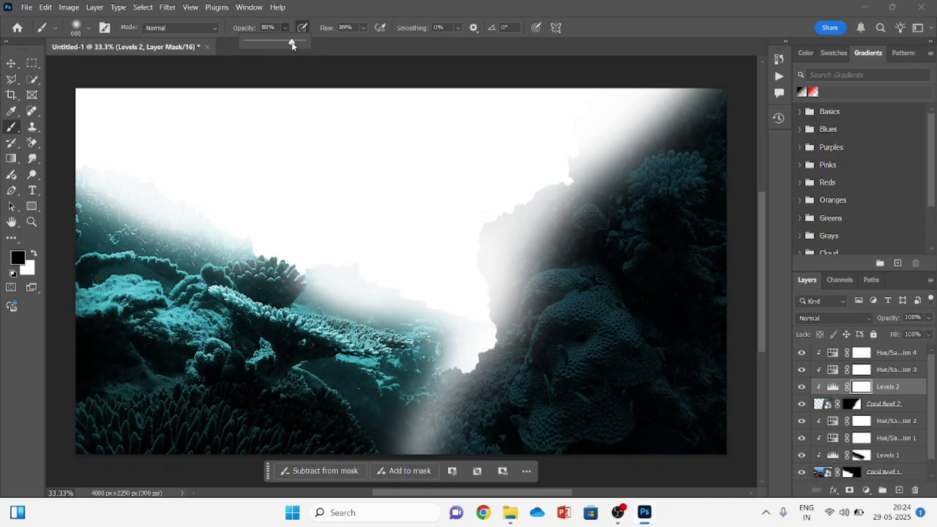
left_click(364, 28)
left_click_drag(375, 42, 368, 43)
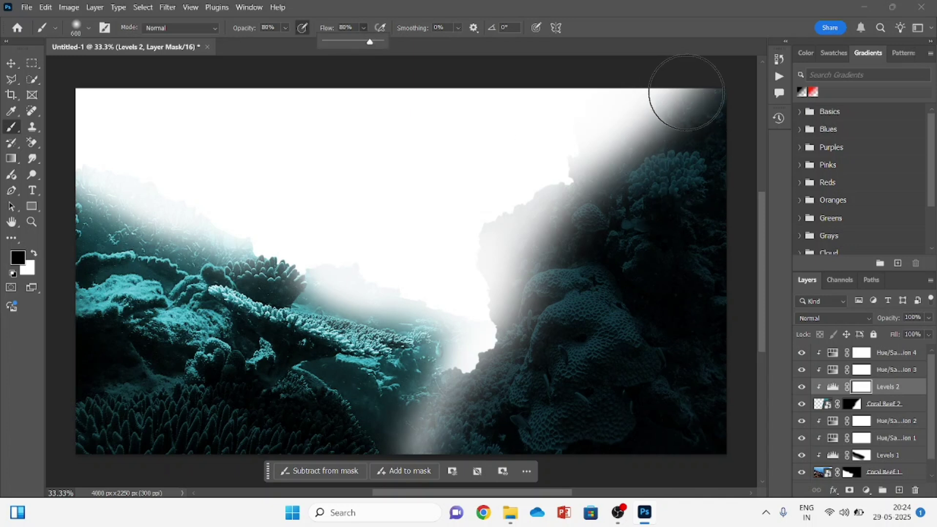
left_click_drag(686, 93, 570, 209)
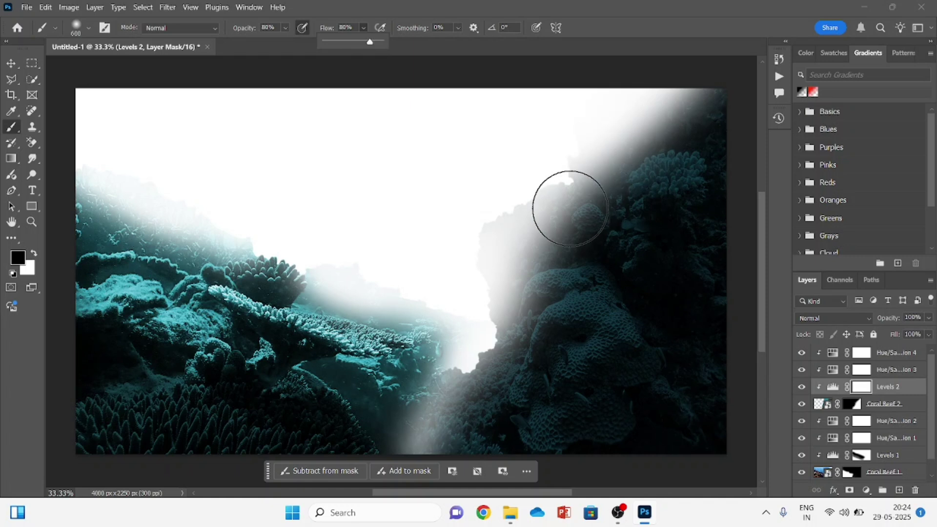
mouse_move(681, 98)
left_mouse_down()
mouse_move(561, 221)
mouse_move(539, 230)
left_mouse_up()
mouse_move(715, 18)
left_mouse_down()
mouse_move(491, 328)
mouse_move(458, 360)
left_mouse_up()
left_click_drag(604, 219, 607, 211)
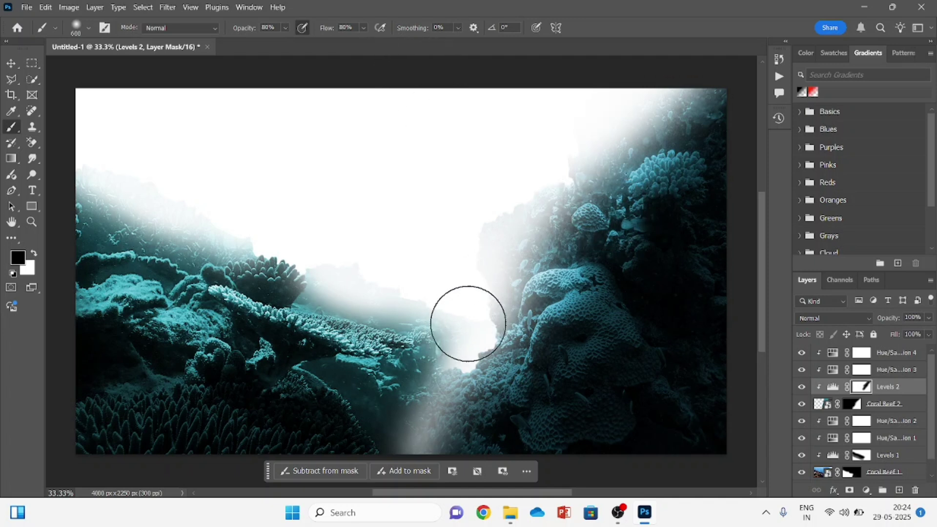
left_click_drag(568, 291, 704, 110)
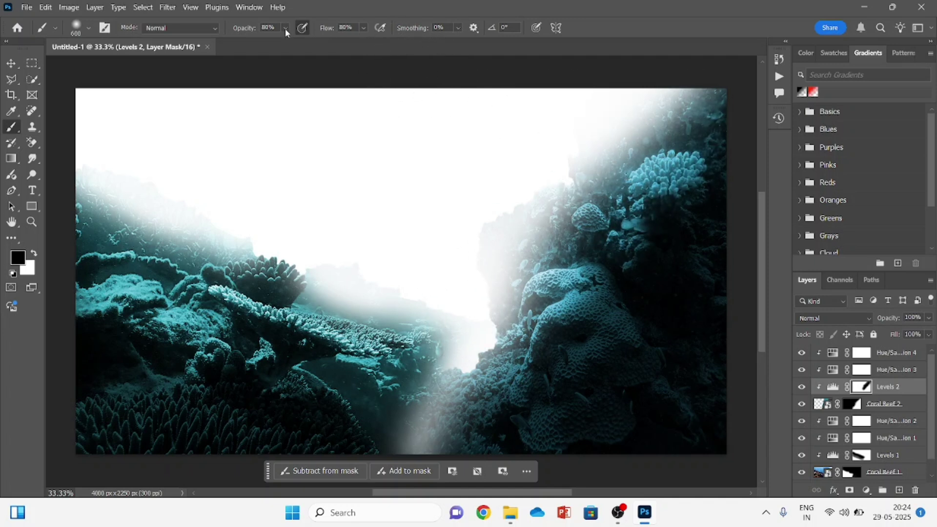
Lower the brush to 59% opacity and 60% flow and brighten the large central coral of Coral Reef 2 on the Levels 2 mask.
left_click_drag(296, 49, 289, 47)
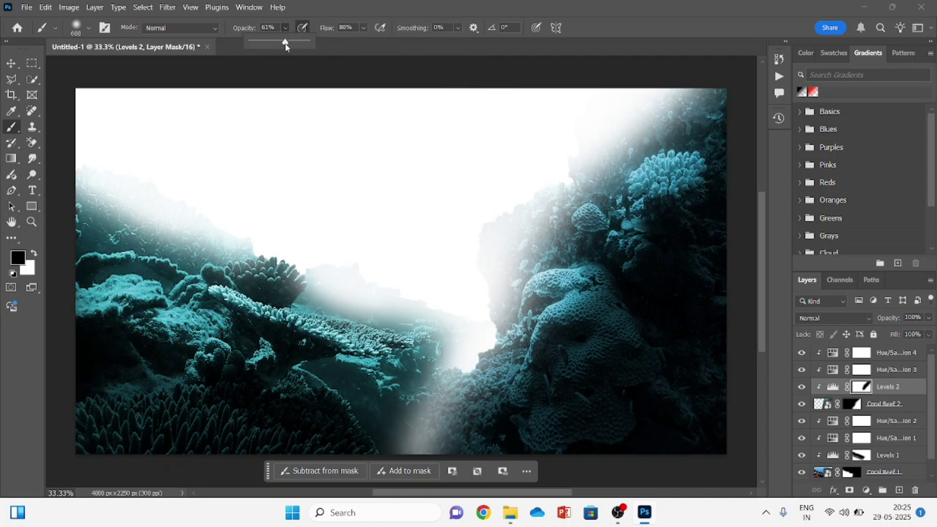
left_click(363, 29)
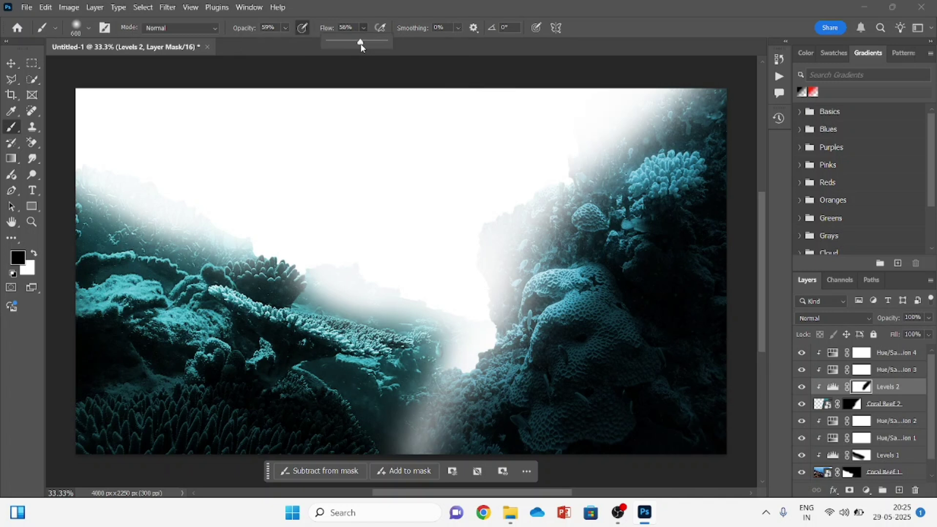
left_click_drag(361, 44, 363, 44)
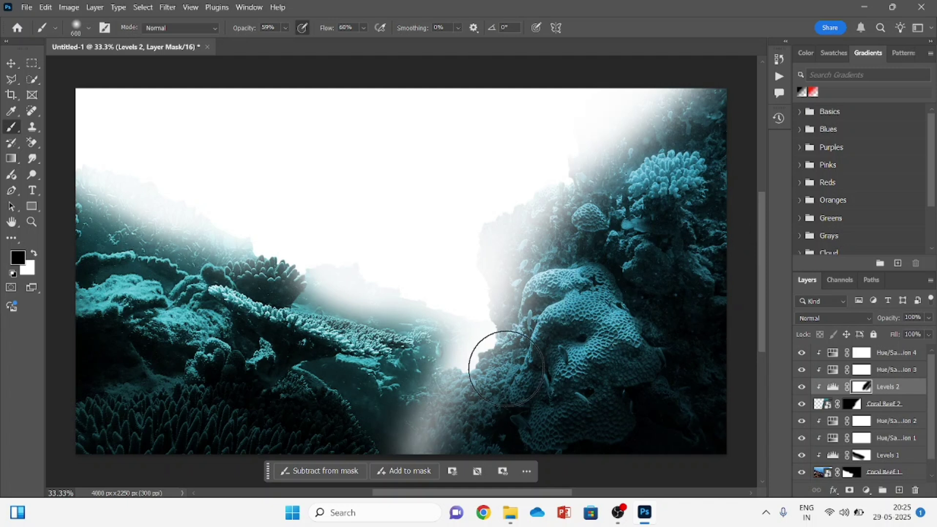
Group Coral Reef 1 with its adjustment layers, and group Coral Reef 2 with its adjustment layers separately.
left_click(884, 354)
left_click(885, 423)
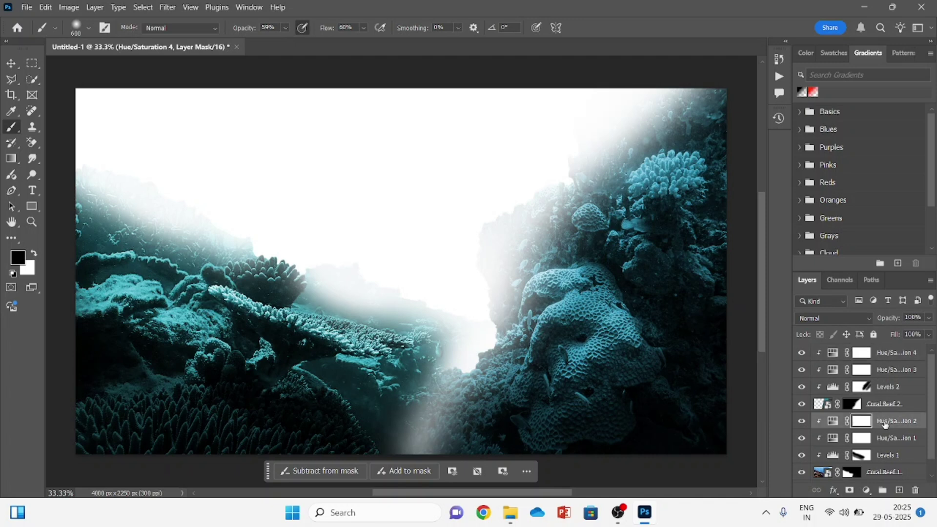
left_click(883, 472)
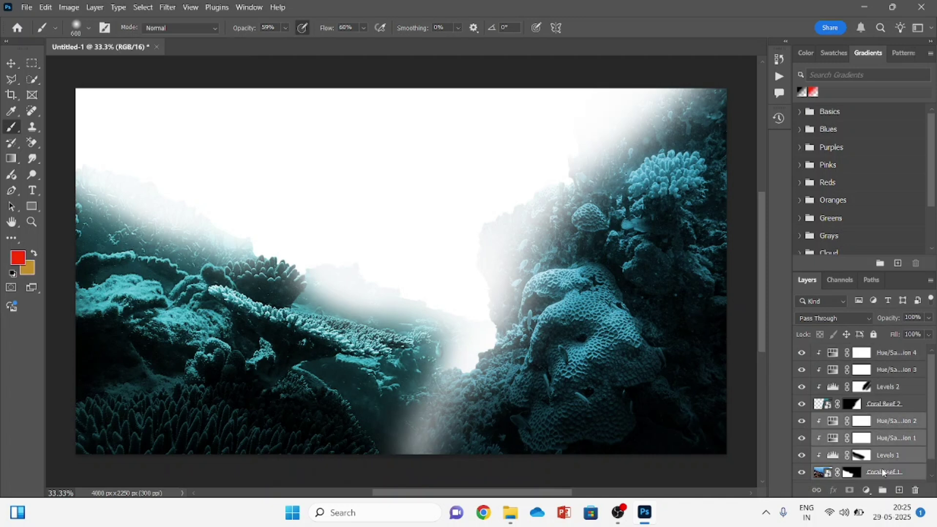
key("ctrl+g")
left_click(881, 353)
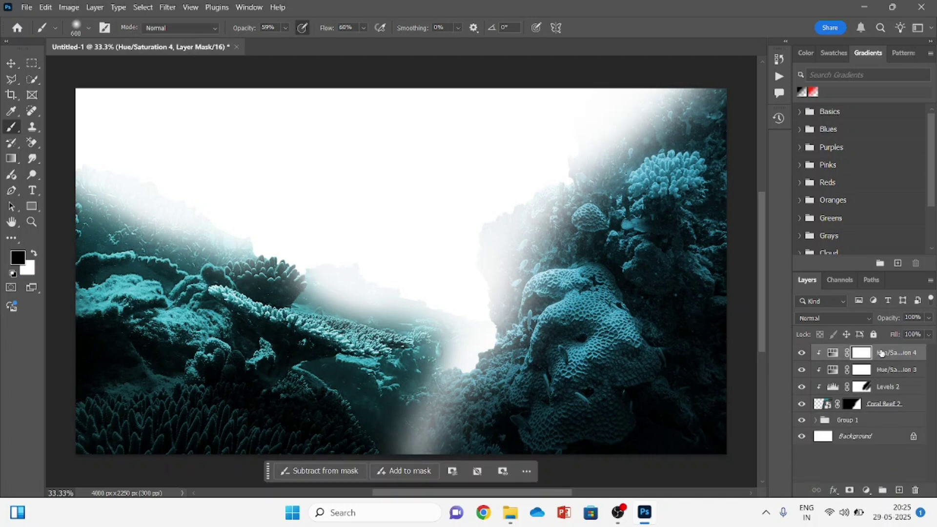
left_click(870, 403, "shift")
key("ctrl+g")
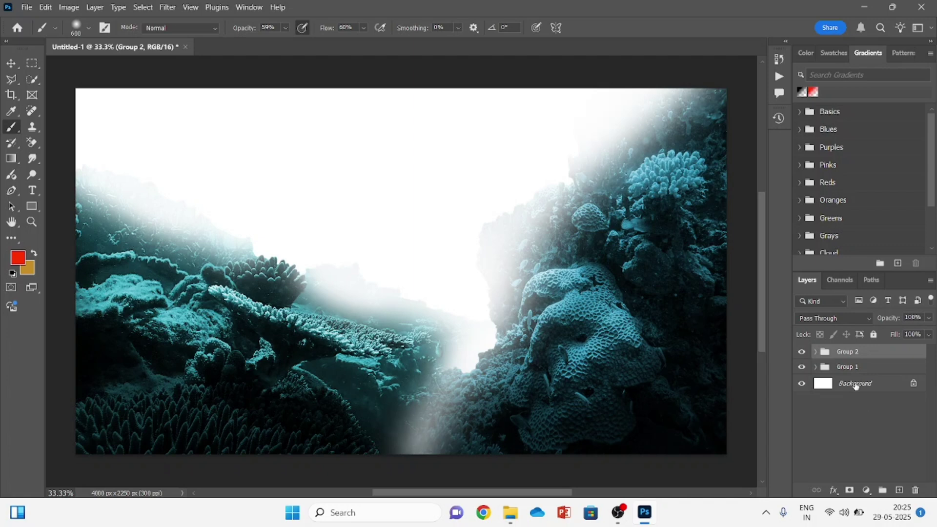
Place the Coral Reef 3 image from Downloads as an embedded layer directly above Background, and hide Group 1 and Group 2.
left_click(856, 384)
left_click(26, 7)
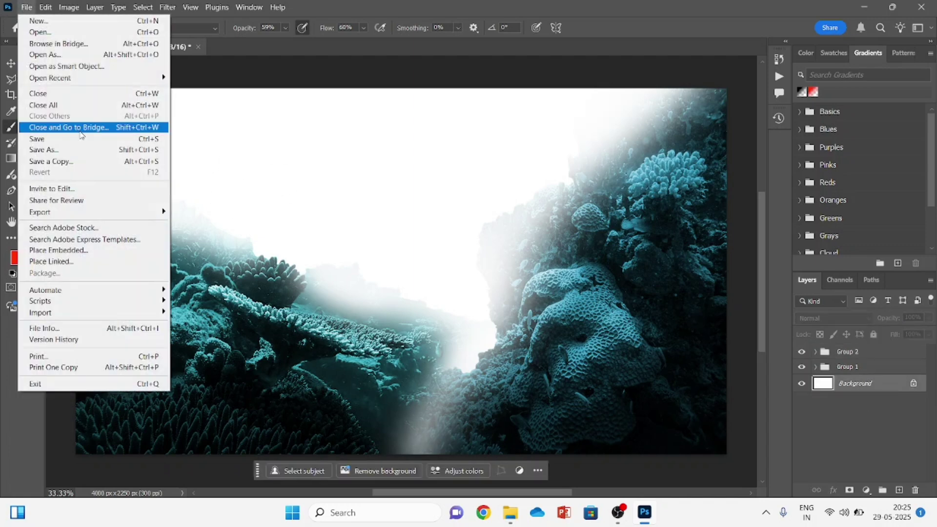
left_click(90, 253)
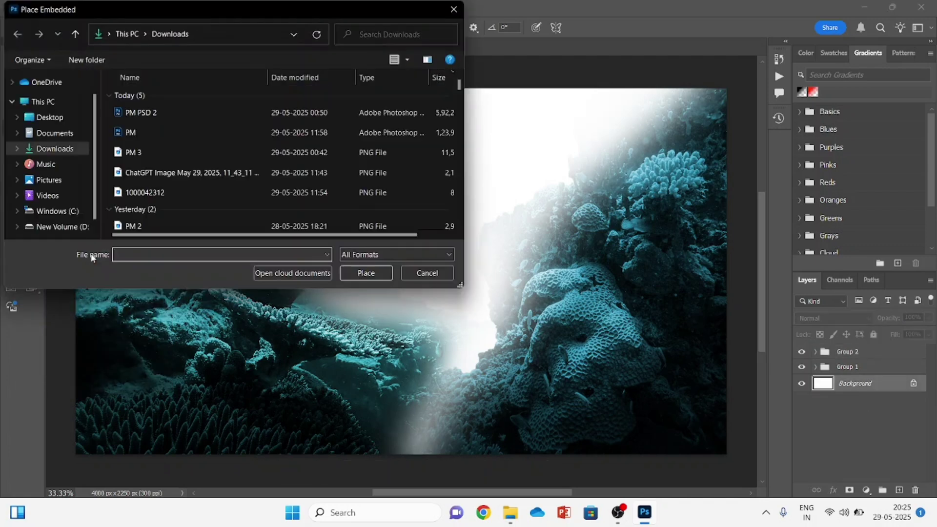
left_click_drag(457, 85, 458, 90)
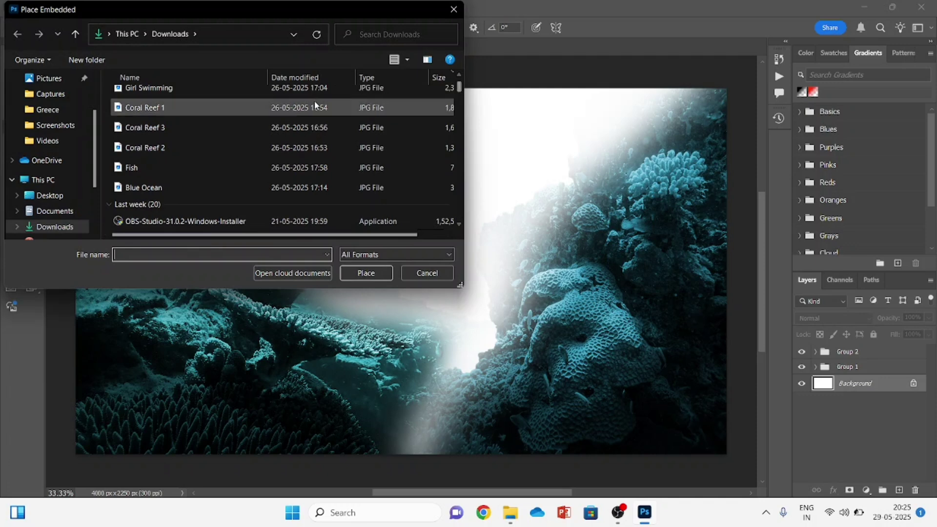
left_click(288, 126)
left_click(360, 273)
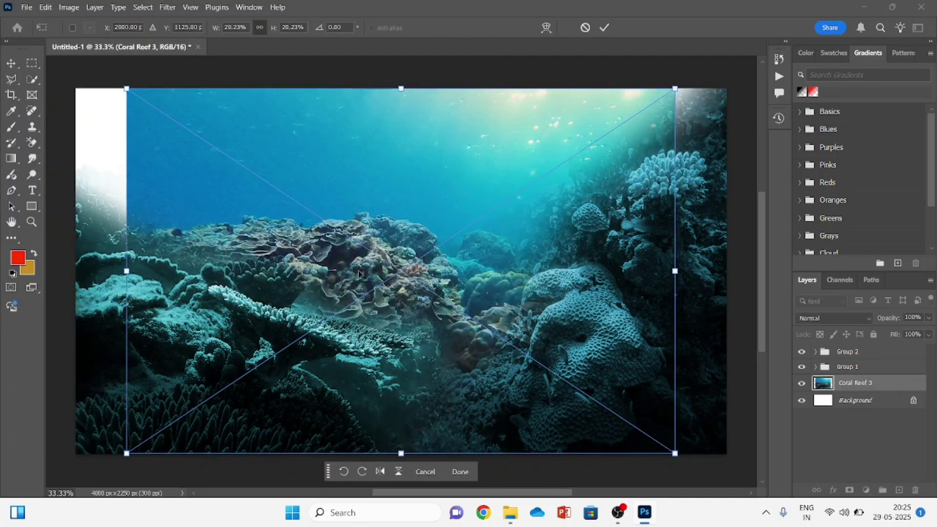
left_click(801, 351)
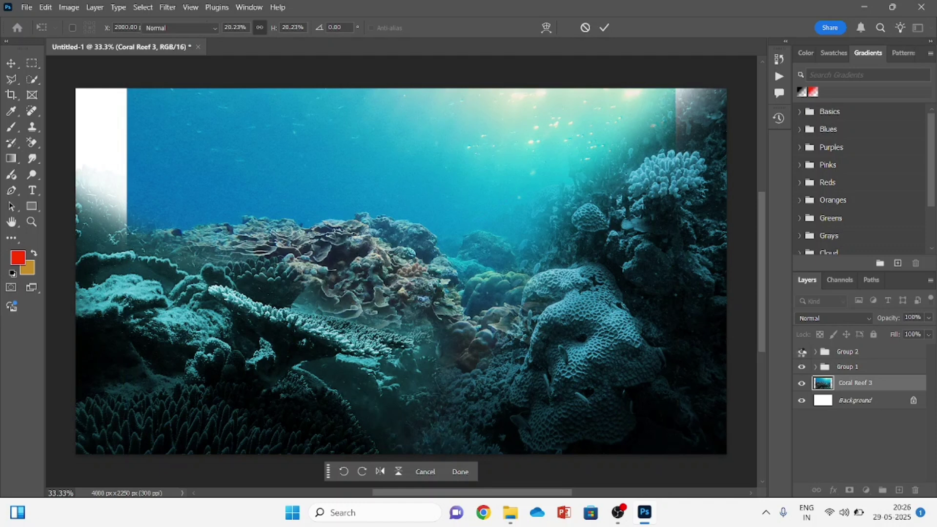
left_click(801, 355)
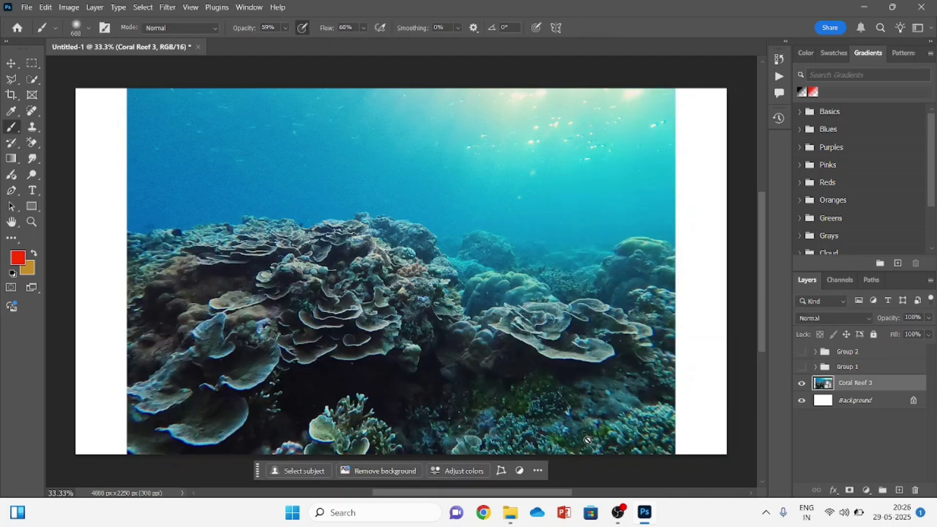
Select the central and right reef in Coral Reef 3 with the Quick Selection tool and turn the selection into a layer mask.
left_click(32, 79)
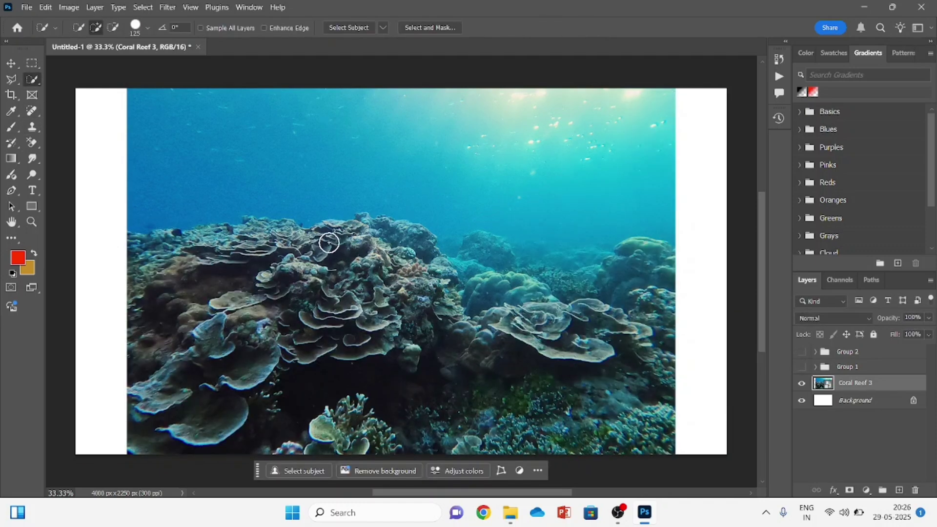
mouse_move(374, 231)
left_mouse_down()
mouse_move(517, 312)
mouse_move(542, 398)
mouse_move(482, 341)
left_mouse_up()
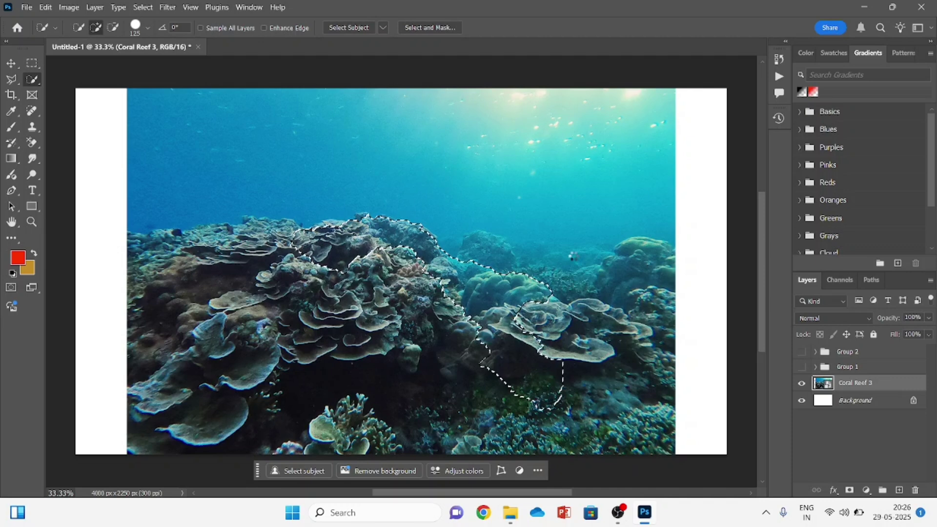
mouse_move(573, 255)
left_mouse_down()
mouse_move(569, 413)
mouse_move(520, 412)
mouse_move(512, 437)
mouse_move(354, 433)
mouse_move(317, 273)
left_mouse_up()
mouse_move(480, 258)
left_mouse_down()
mouse_move(443, 250)
mouse_move(520, 257)
mouse_move(569, 284)
left_mouse_up()
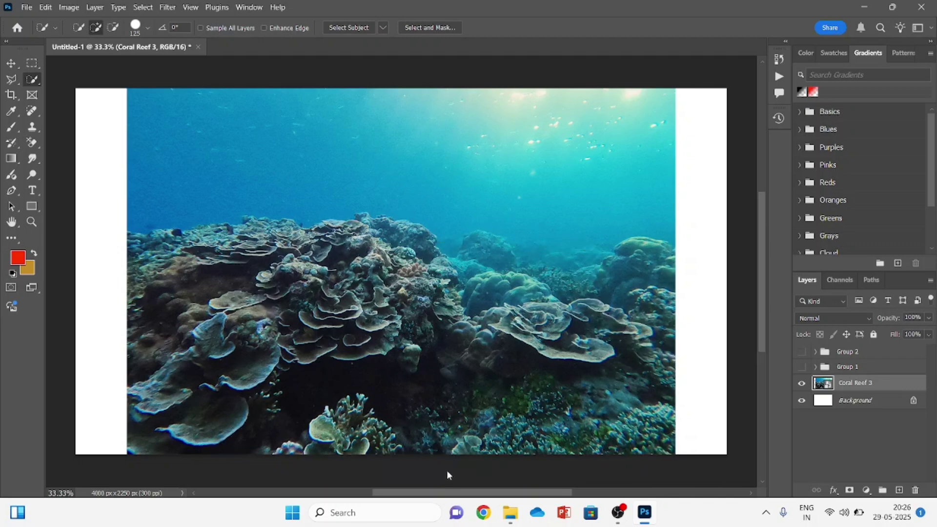
left_click(450, 469)
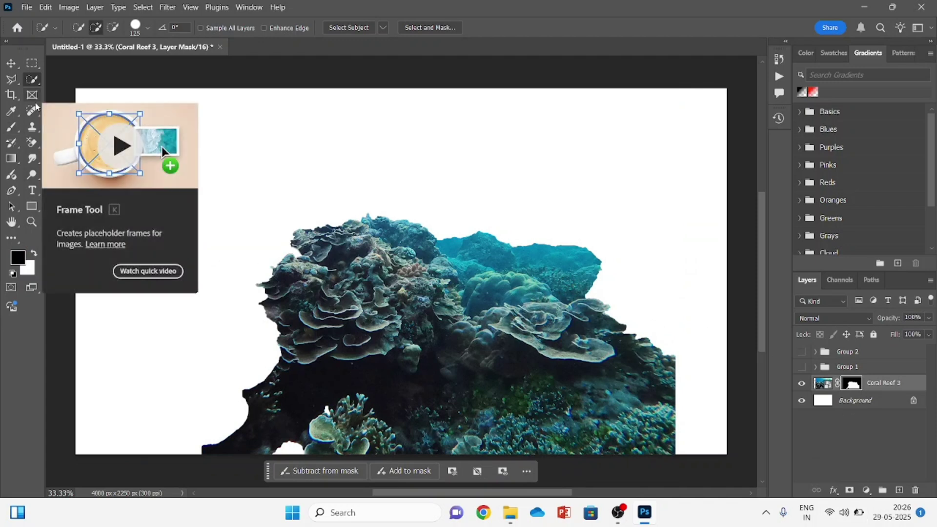
Set the Brush to 90% opacity and 90% flow for painting black on the Coral Reef 3 layer mask.
left_click(11, 128)
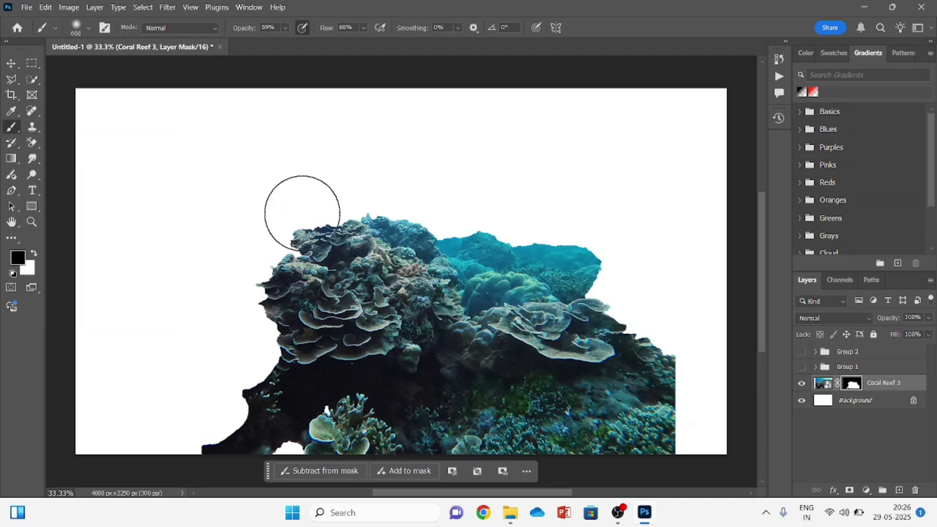
left_click_drag(453, 223, 623, 255)
key("ctrl+z")
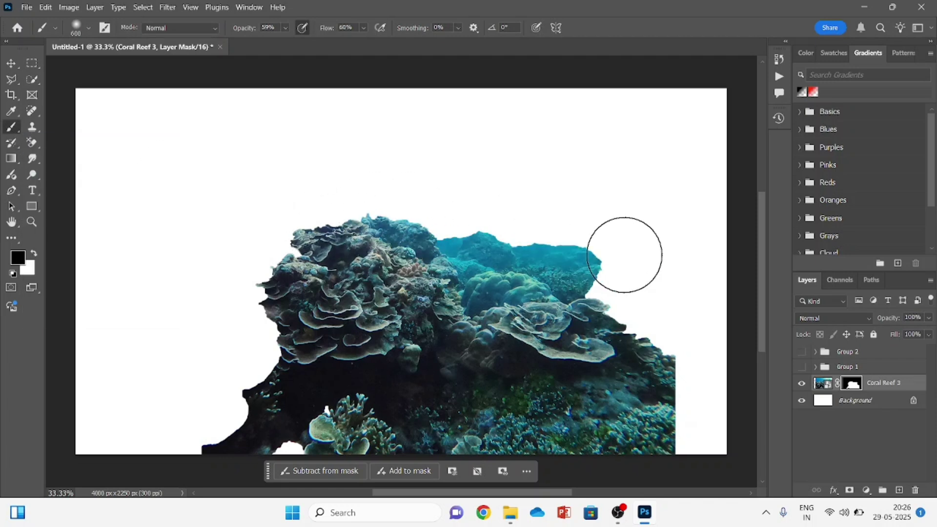
left_click(286, 28)
left_click_drag(288, 40, 298, 44)
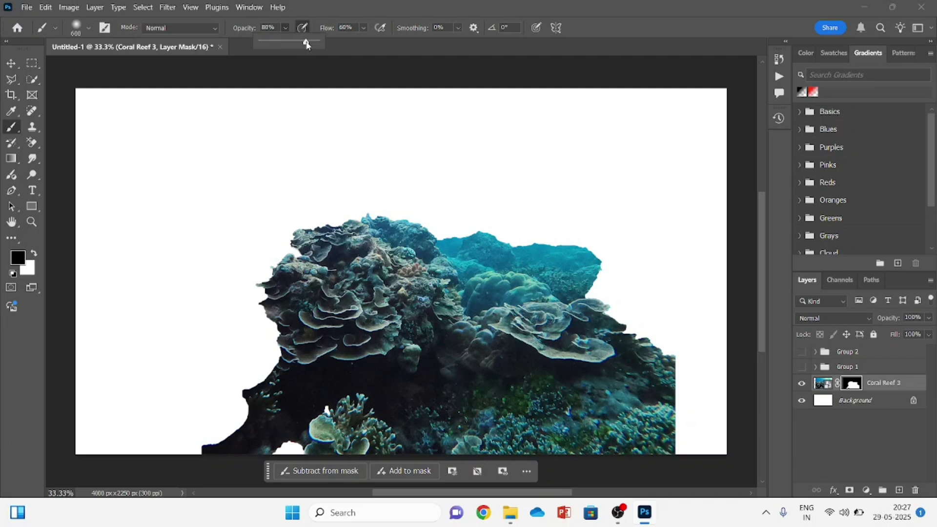
left_click(364, 28)
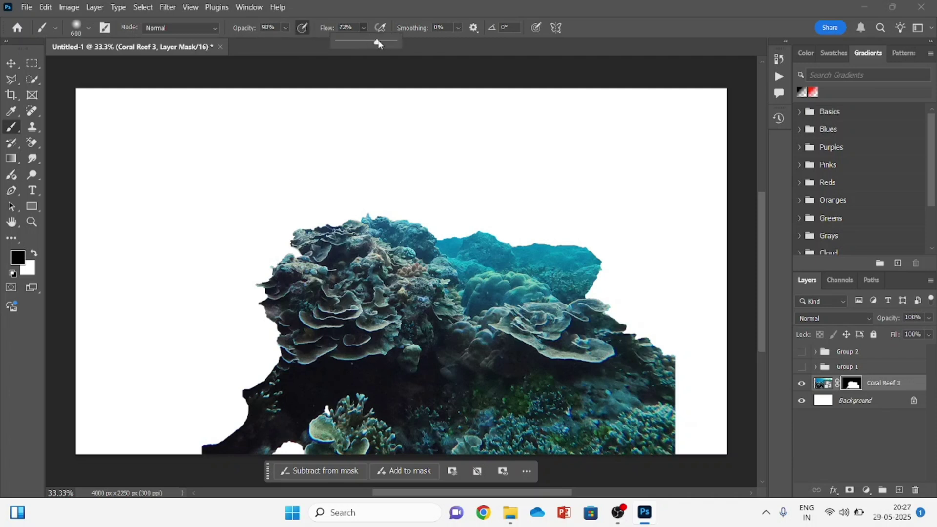
Softly fade the top and side edges of Coral Reef 3 by painting black over them on its layer mask.
mouse_move(268, 234)
left_mouse_down()
mouse_move(423, 222)
mouse_move(618, 252)
mouse_move(337, 235)
mouse_move(270, 243)
left_mouse_up()
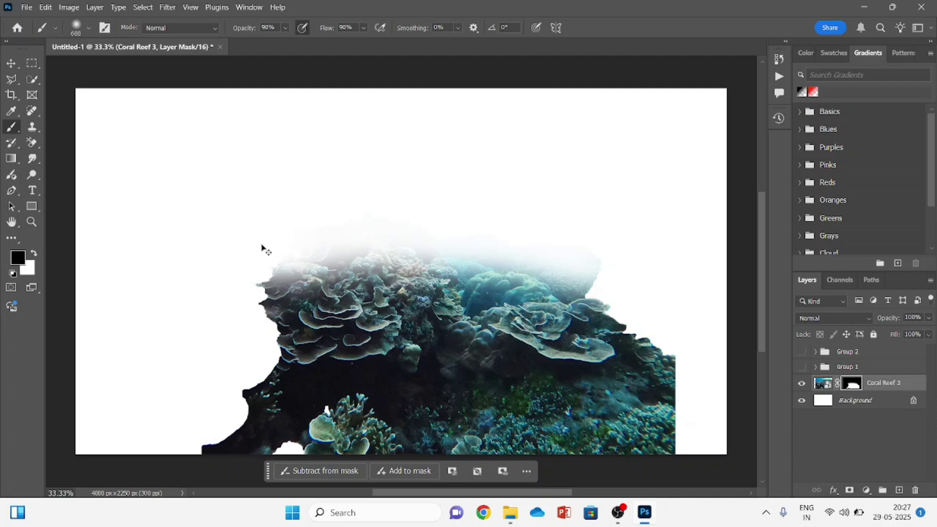
key("ctrl+z")
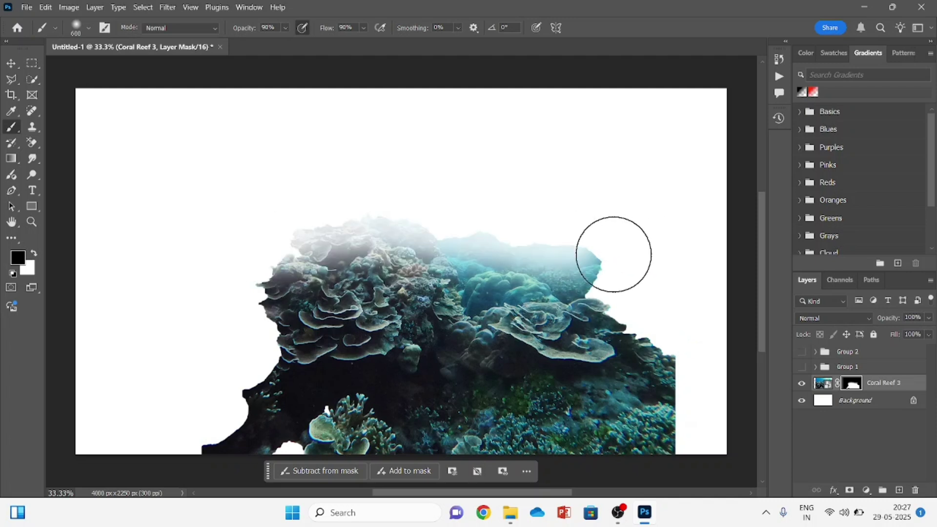
left_click_drag(613, 250, 621, 280)
left_click_drag(262, 243, 257, 279)
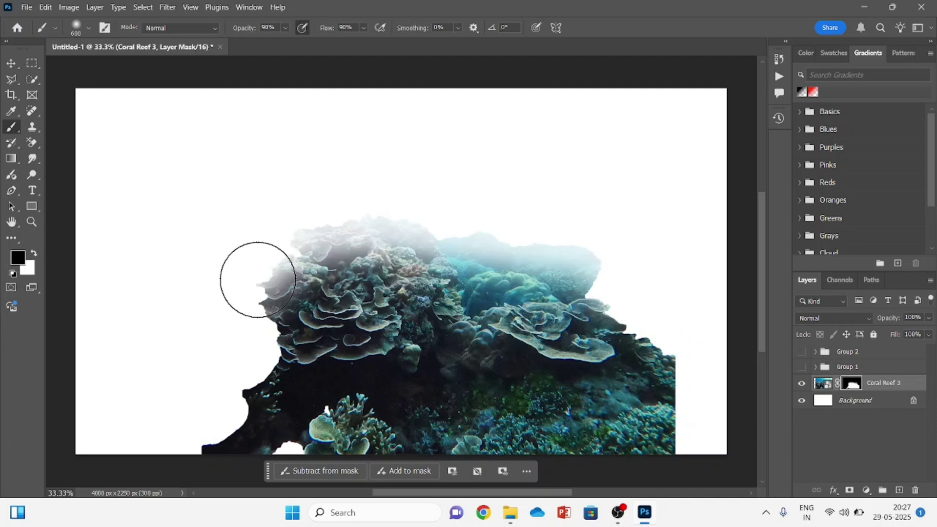
Preview Coral Reef 3 together with Group 1 and Group 2, and hide both groups again.
left_click(11, 64)
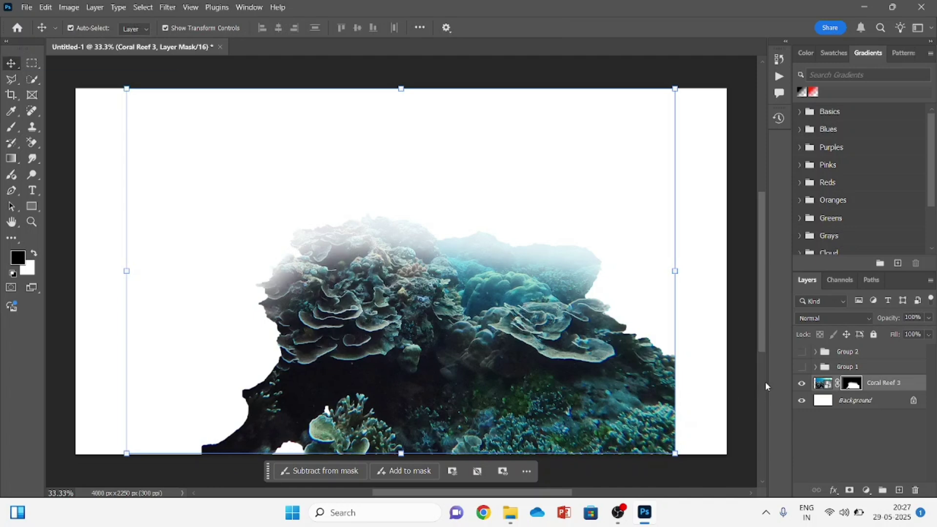
left_click(802, 366)
left_click(801, 351)
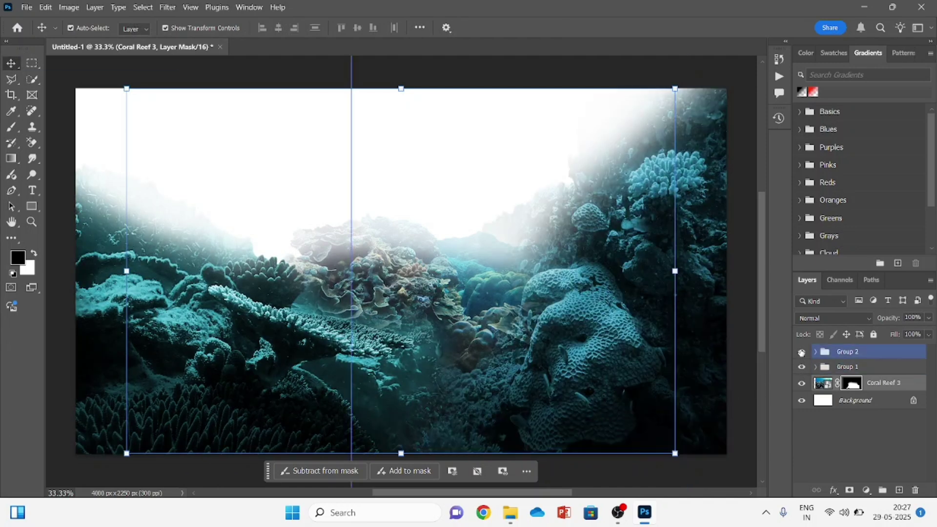
left_click(801, 352)
left_click(802, 366)
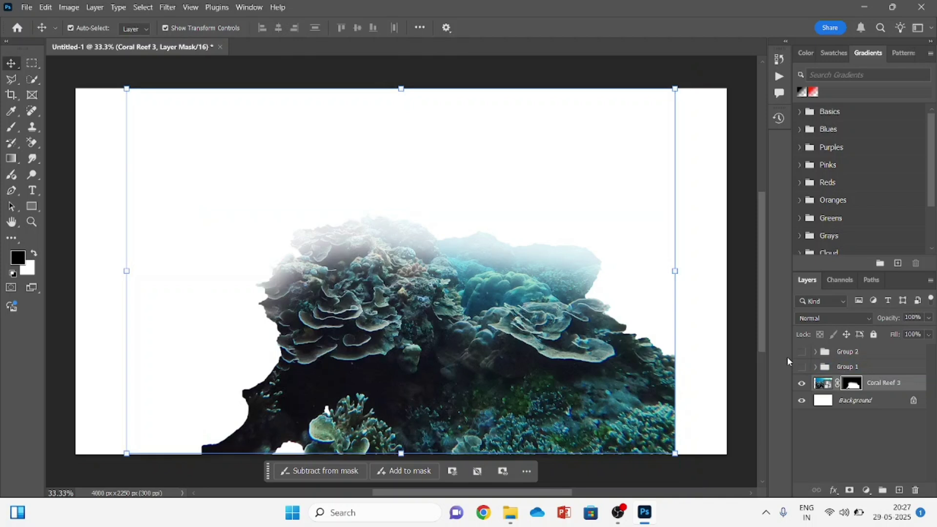
Add a Hue/Saturation adjustment with saturation -46 above Coral Reef 3 and clip it to that layer.
left_click(822, 383)
left_click(867, 490)
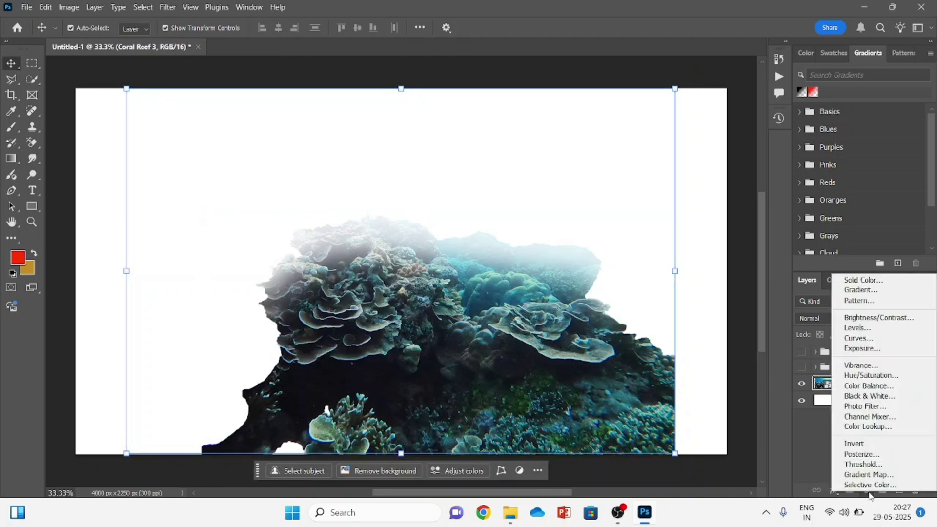
left_click(869, 375)
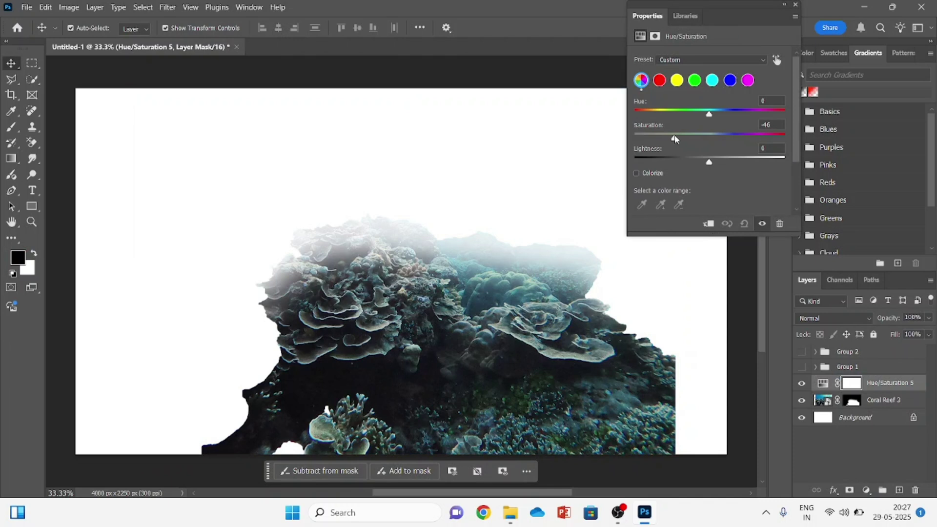
left_click(709, 223)
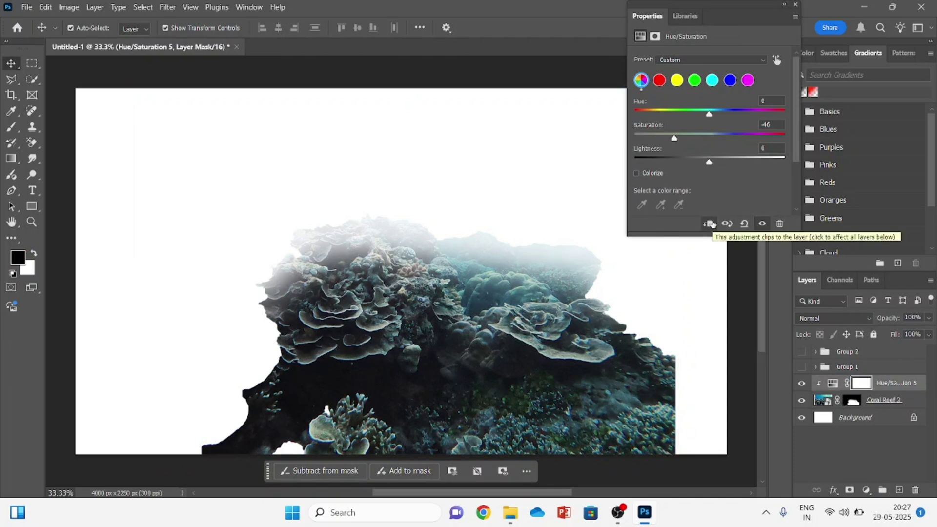
left_click(796, 5)
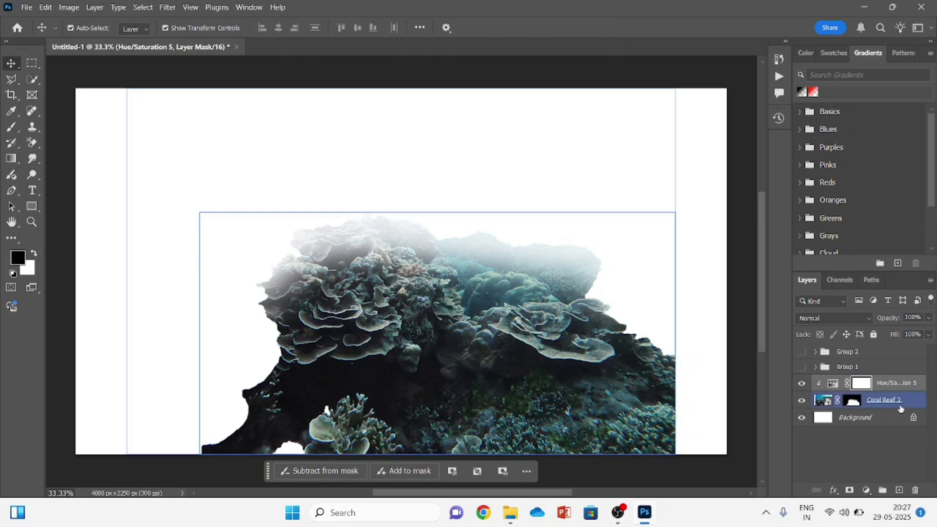
Add a second clipped Hue/Saturation adjustment to Coral Reef 3 with Colorize on, hue 195 and saturation 49.
left_click(866, 490)
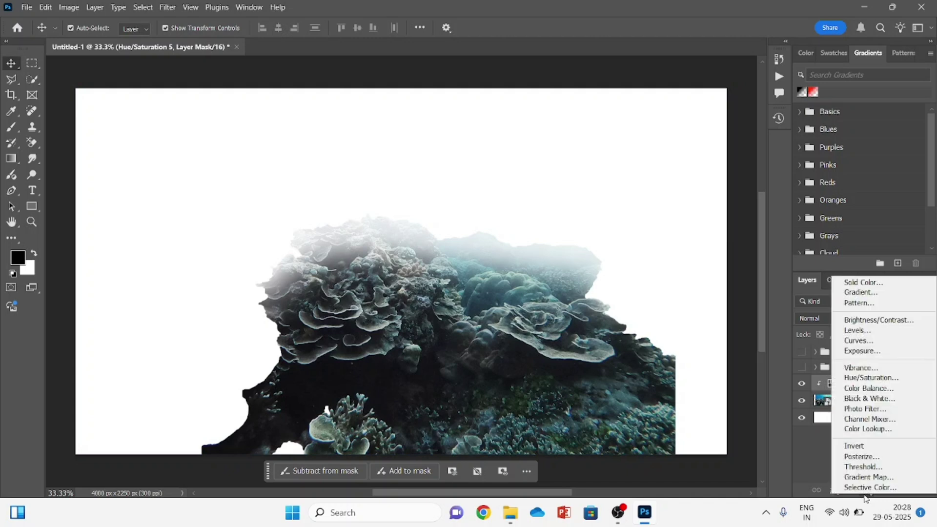
left_click(858, 379)
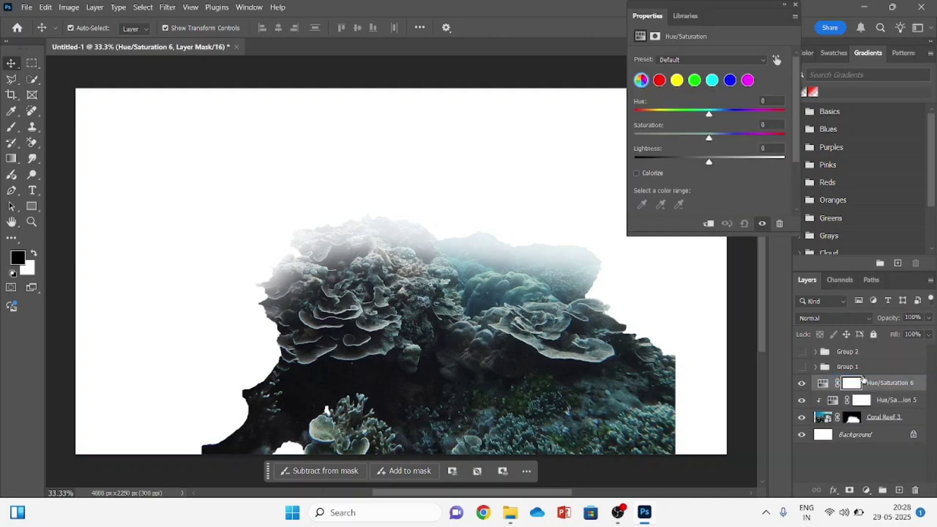
left_click(637, 172)
left_click_drag(670, 116, 713, 115)
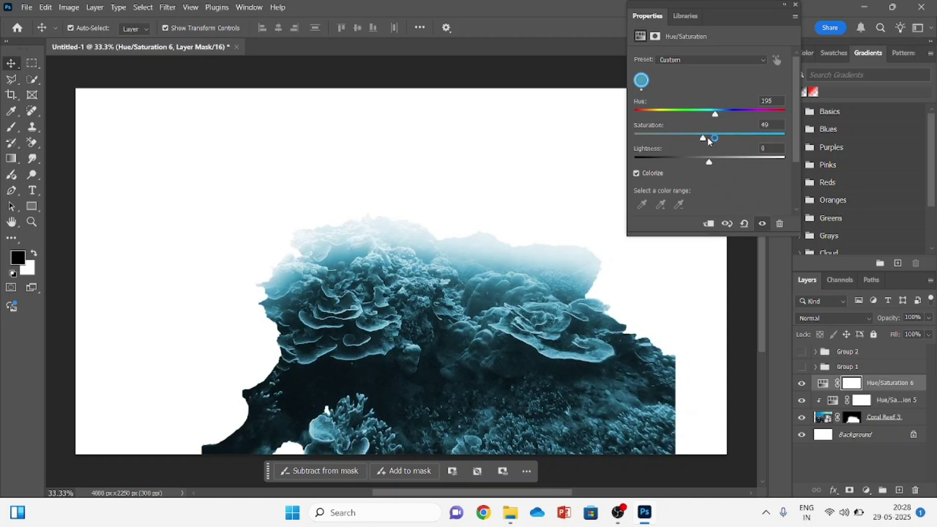
left_click(704, 224)
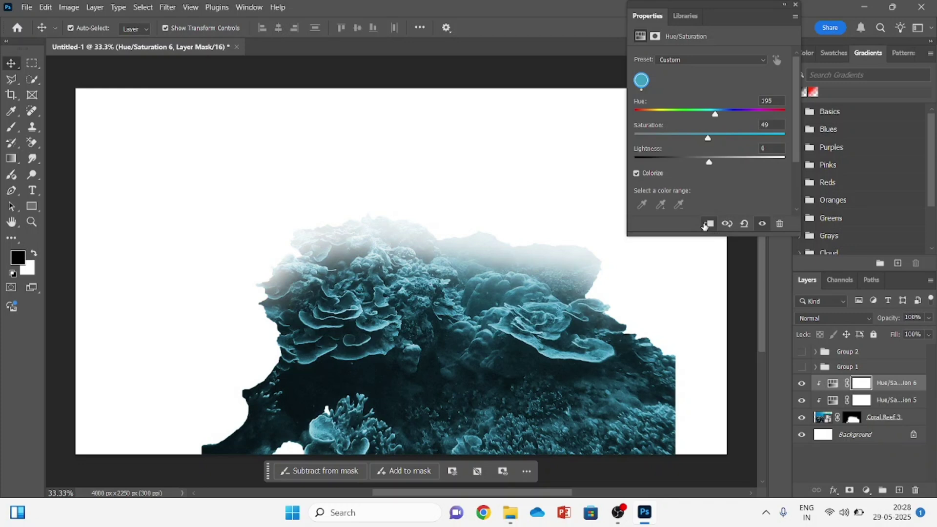
left_click(795, 5)
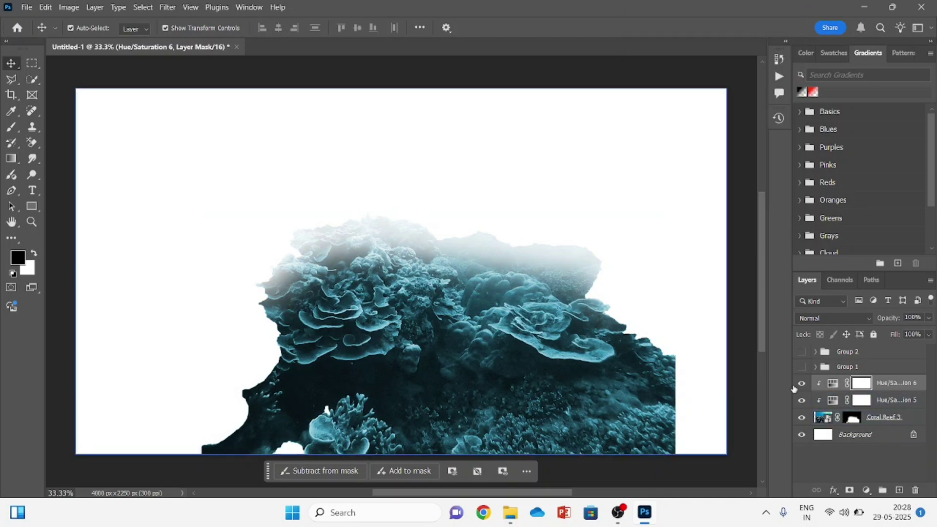
Show Group 1 and Group 2, and move Coral Reef 3 down and left so it sits low behind the front reefs.
left_click(802, 367)
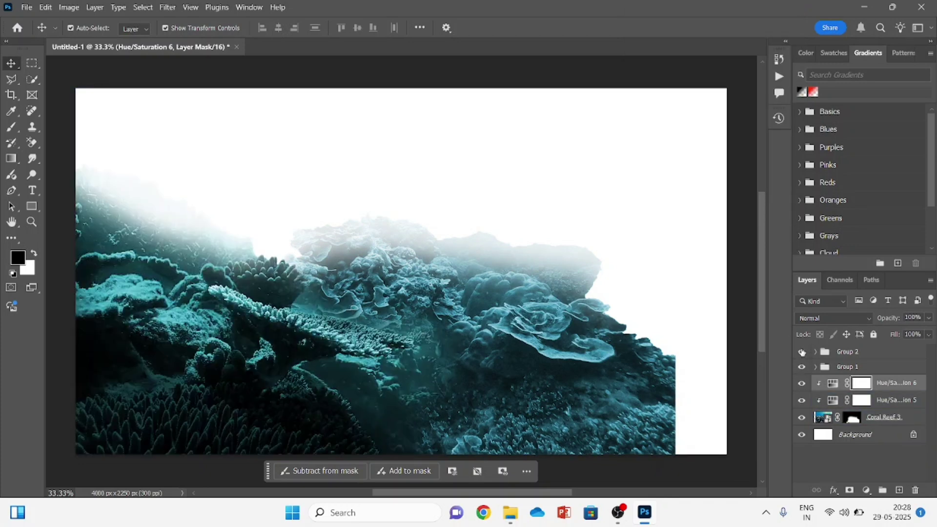
left_click(801, 351)
left_click(353, 224)
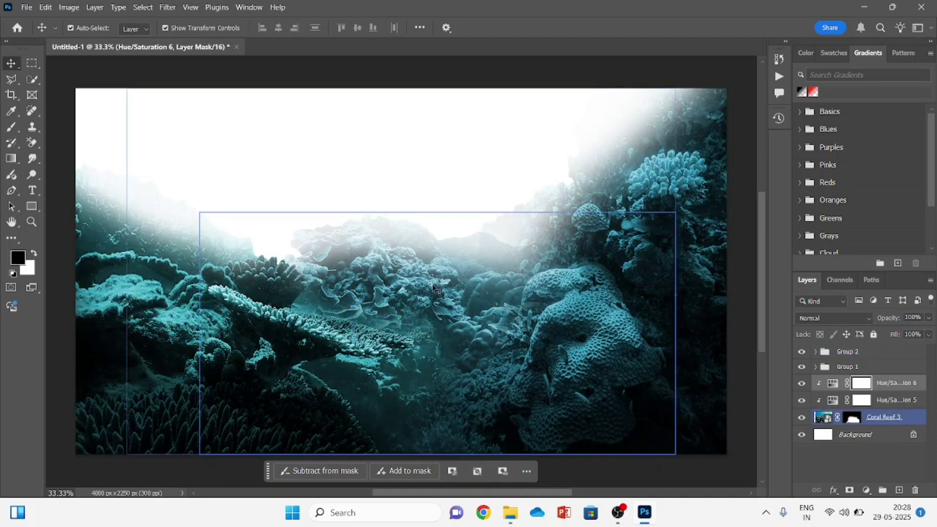
left_click_drag(418, 279, 369, 361)
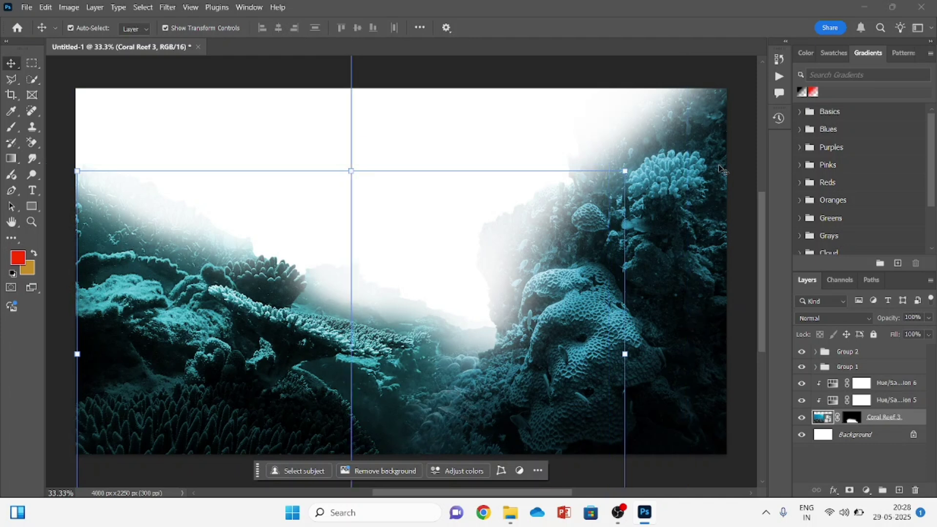
left_click(739, 175)
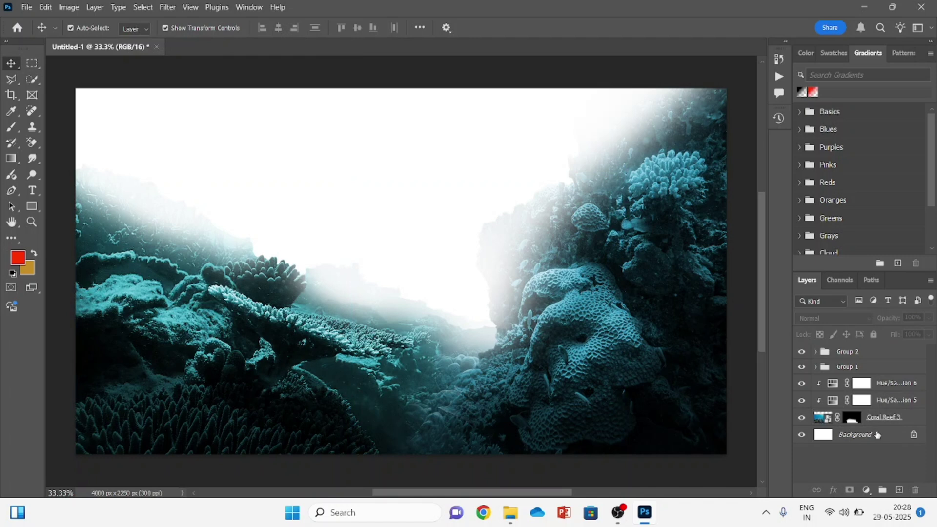
Group Coral Reef 3 with its two Hue/Saturation adjustment layers.
left_click(887, 384)
left_click(885, 401, "ctrl")
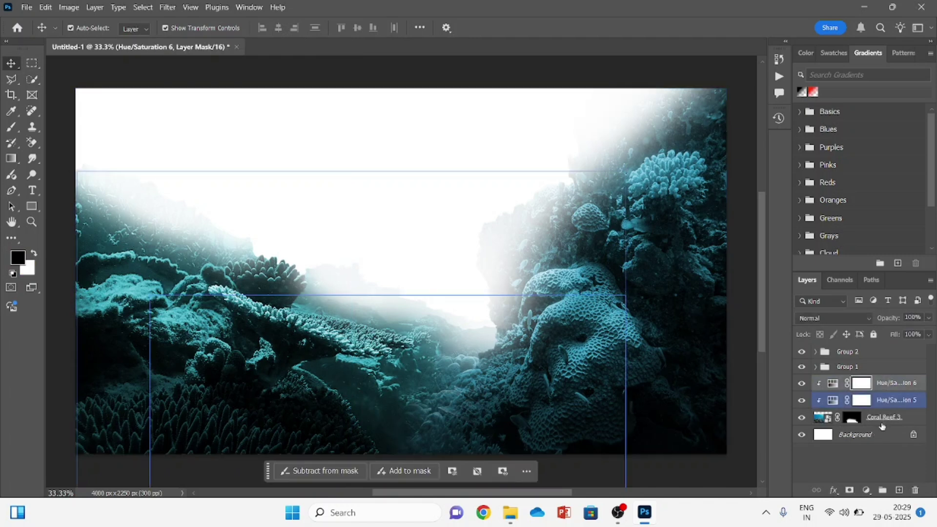
left_click(880, 422)
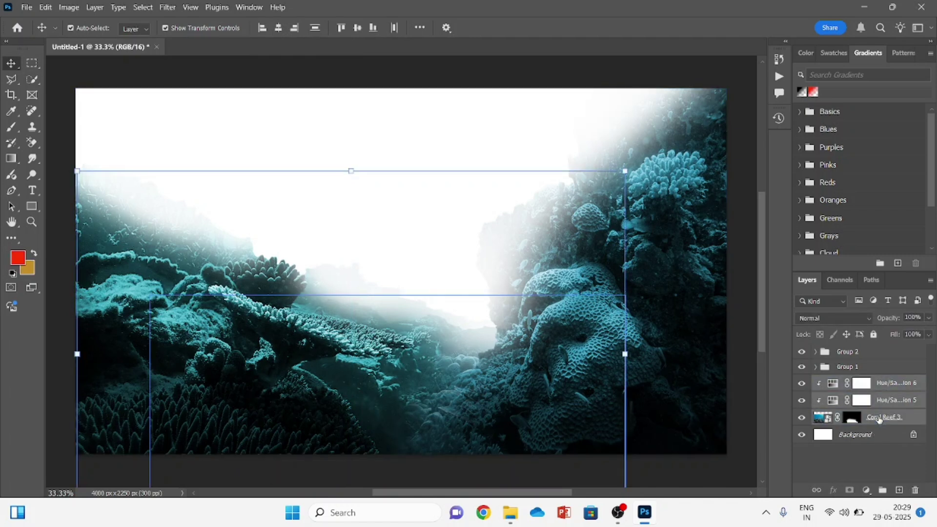
key("ctrl+g")
left_click(858, 350)
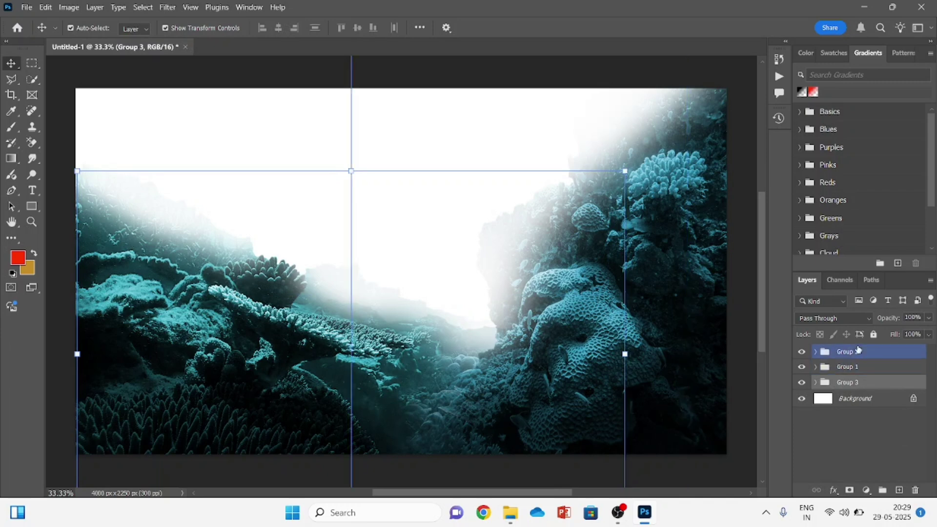
Place the Blue Ocean image from Downloads as an embedded layer directly above Background.
left_click(867, 406)
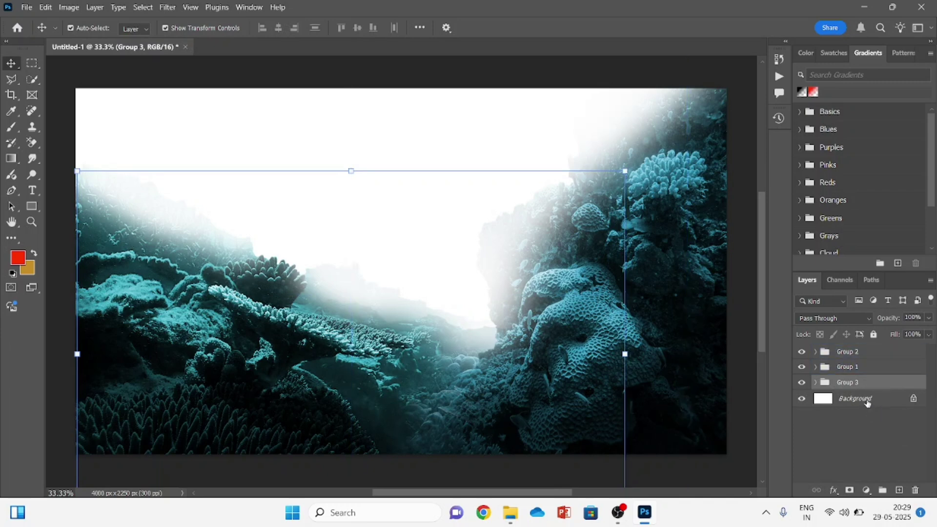
left_click(27, 7)
left_click(84, 251)
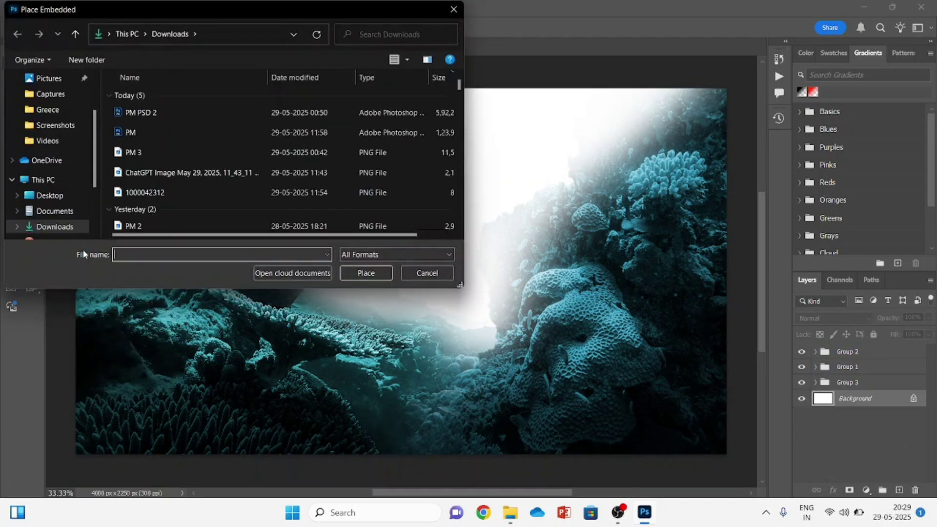
scroll(459, 90, "down", 3)
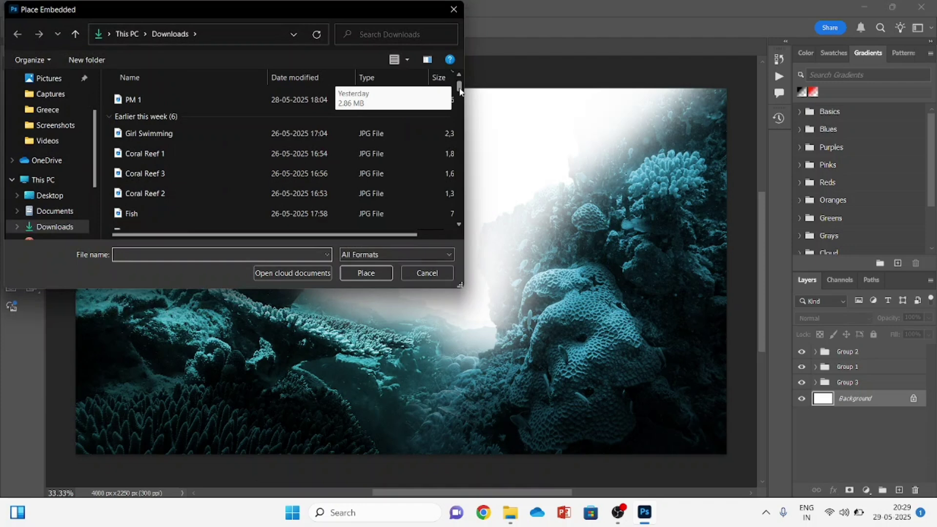
scroll(459, 89, "down", 2)
left_click(271, 138)
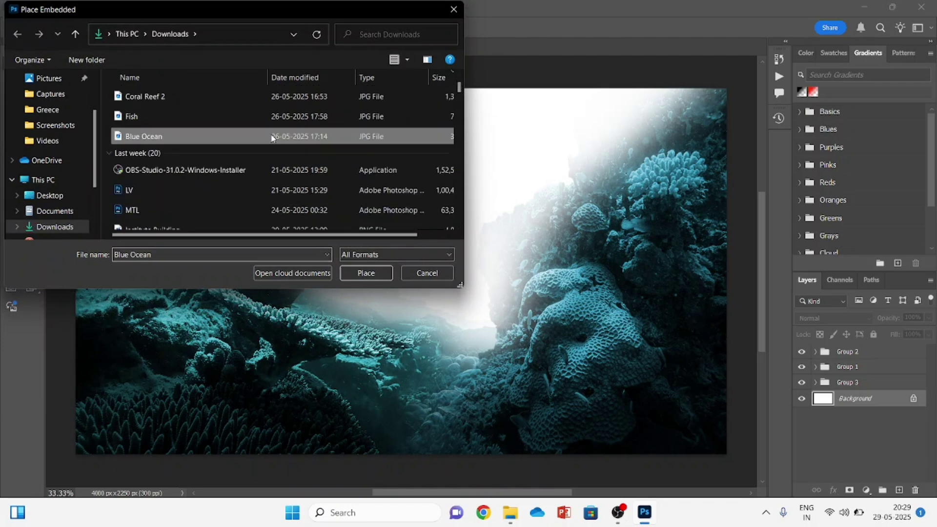
left_click(364, 274)
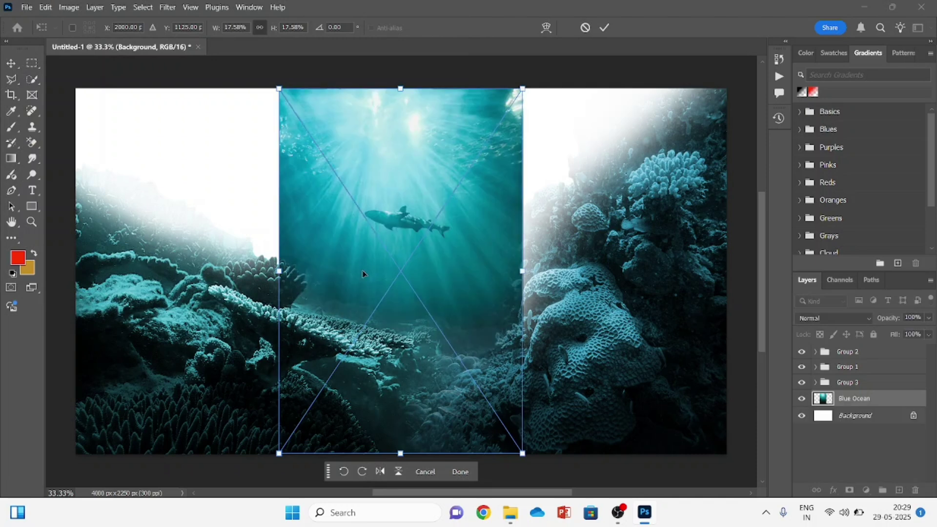
Scale the Blue Ocean layer to 58.69% and position it to fill the canvas with the shark near the top centre.
left_click_drag(523, 272, 732, 271)
left_click_drag(274, 272, 48, 270)
left_click_drag(477, 273, 515, 290)
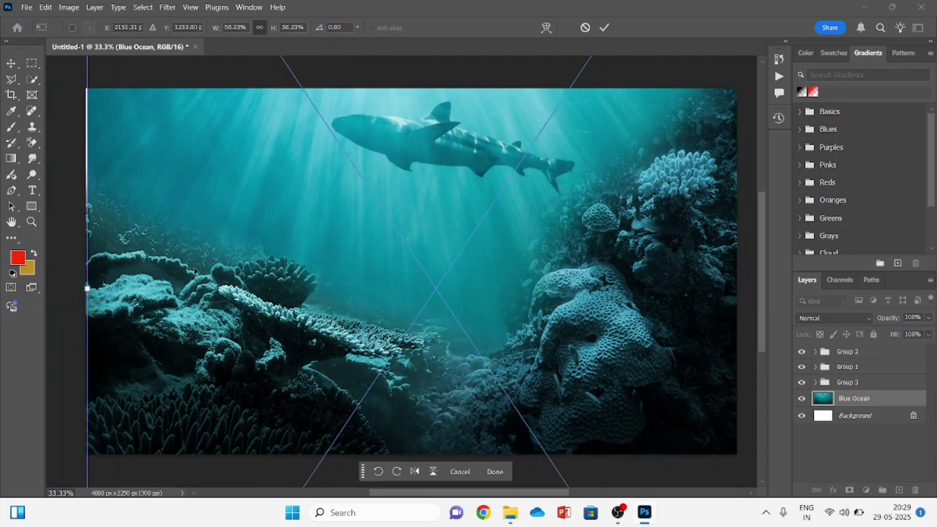
left_click_drag(88, 288, 44, 289)
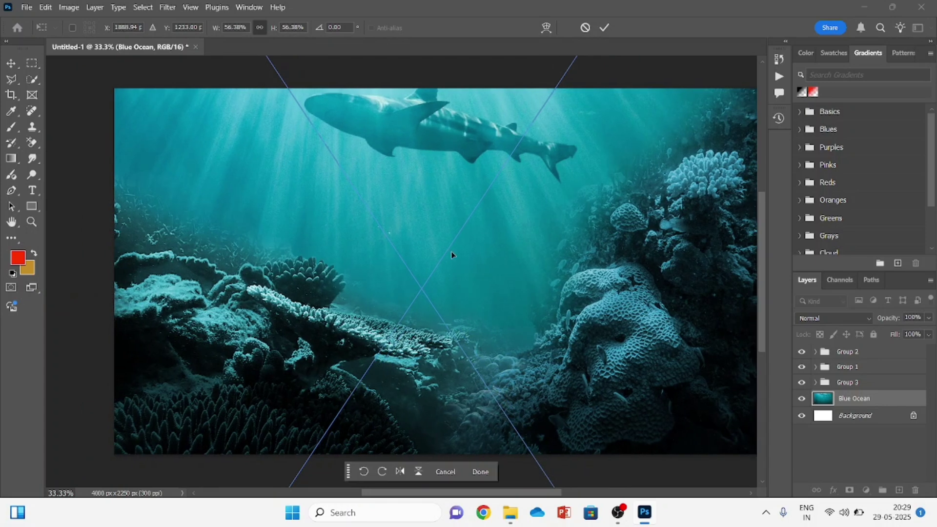
left_click_drag(452, 252, 511, 264)
left_click_drag(93, 300, 154, 296)
mouse_move(426, 280)
left_mouse_down()
mouse_move(417, 264)
mouse_move(420, 283)
left_mouse_up()
left_click_drag(505, 494, 517, 495)
left_click_drag(501, 269, 475, 268)
left_click_drag(747, 294, 730, 292)
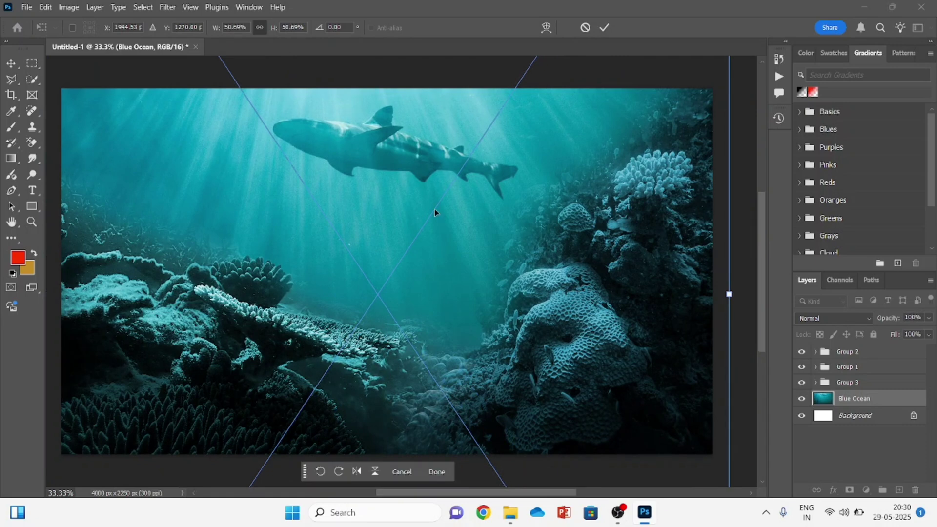
left_click_drag(435, 211, 457, 209)
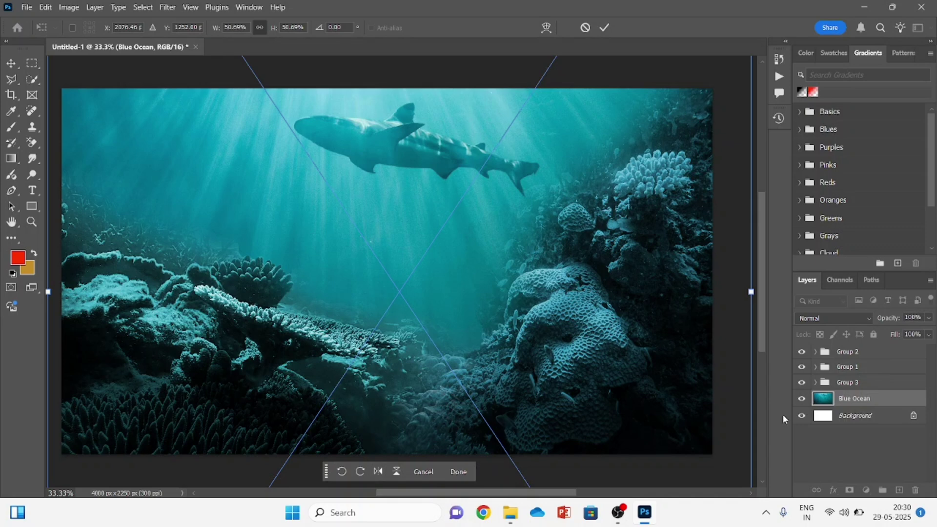
key("Return")
Paint black on the Coral Reef 2 mask with a soft 600 px brush to clear the haze along the reef's upper-left edge.
left_click(848, 352)
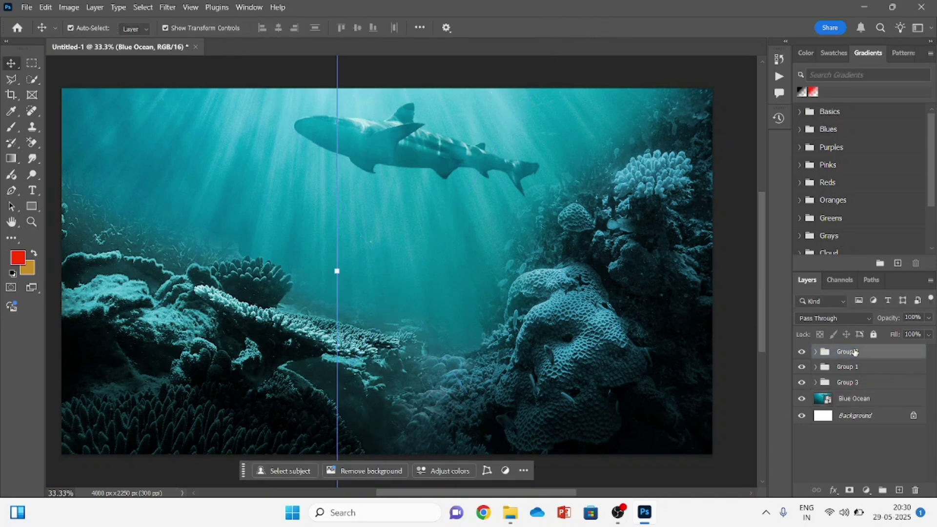
left_click(814, 351)
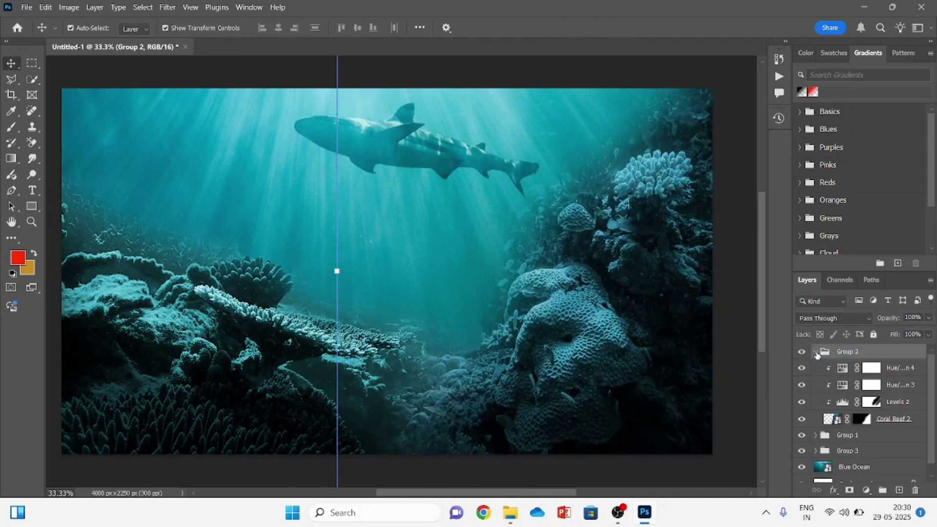
left_click(871, 401)
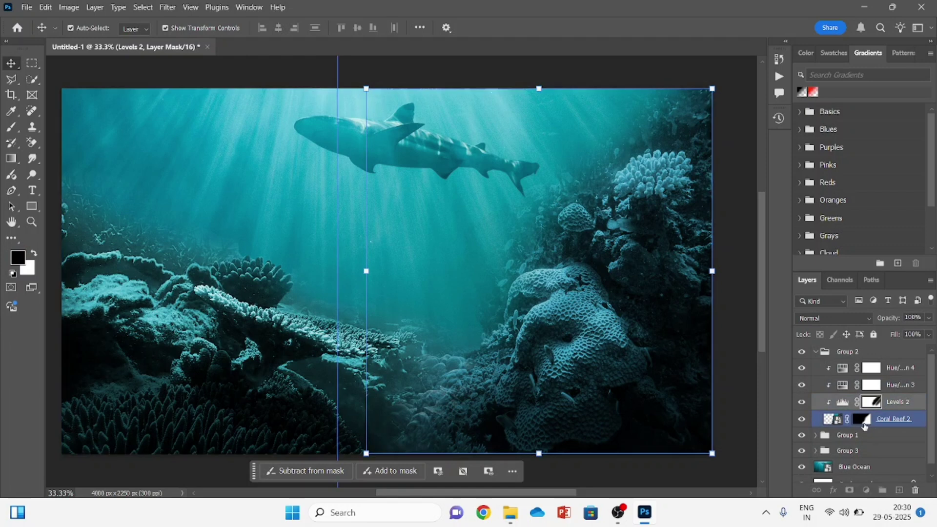
left_click(863, 420)
key("b")
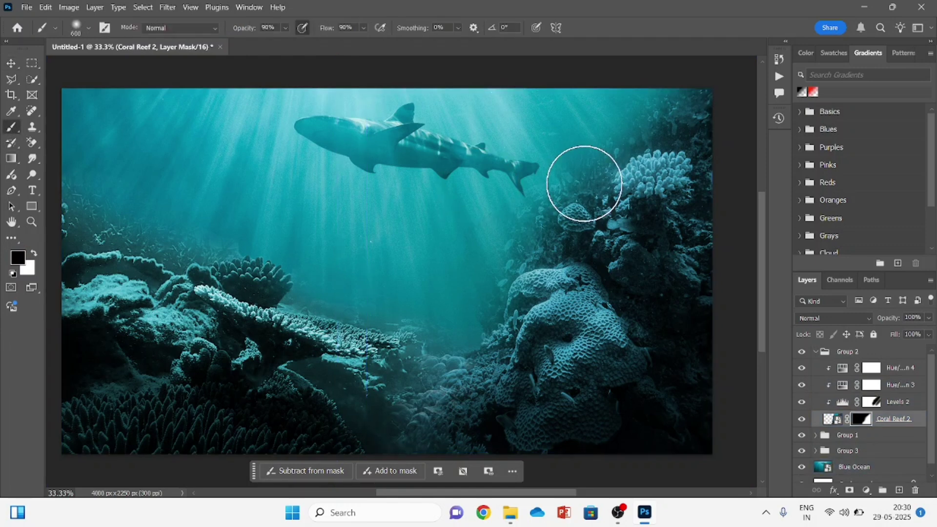
mouse_move(584, 184)
left_mouse_down()
mouse_move(508, 209)
mouse_move(535, 177)
mouse_move(488, 224)
mouse_move(479, 260)
left_mouse_up()
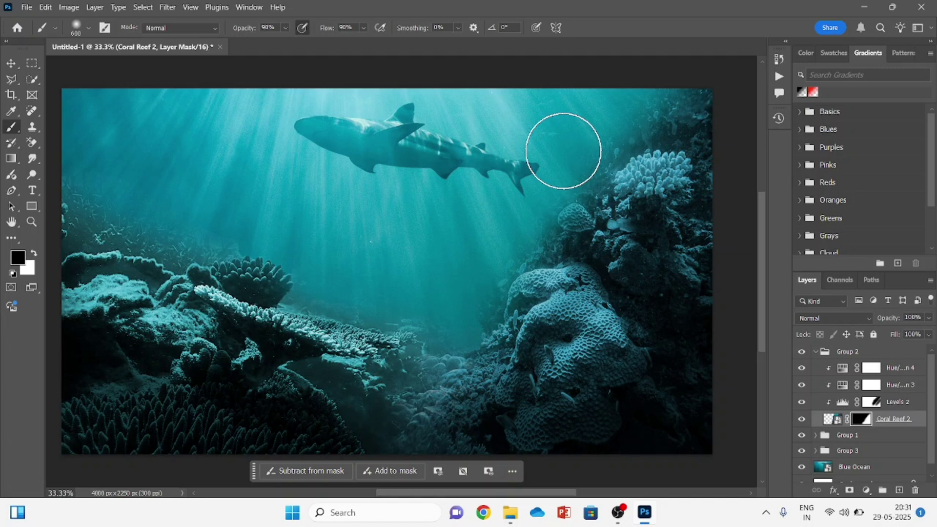
Collapse Group 2 and place the Girl Swimming image from Downloads as an embedded layer directly above it.
left_click(11, 63)
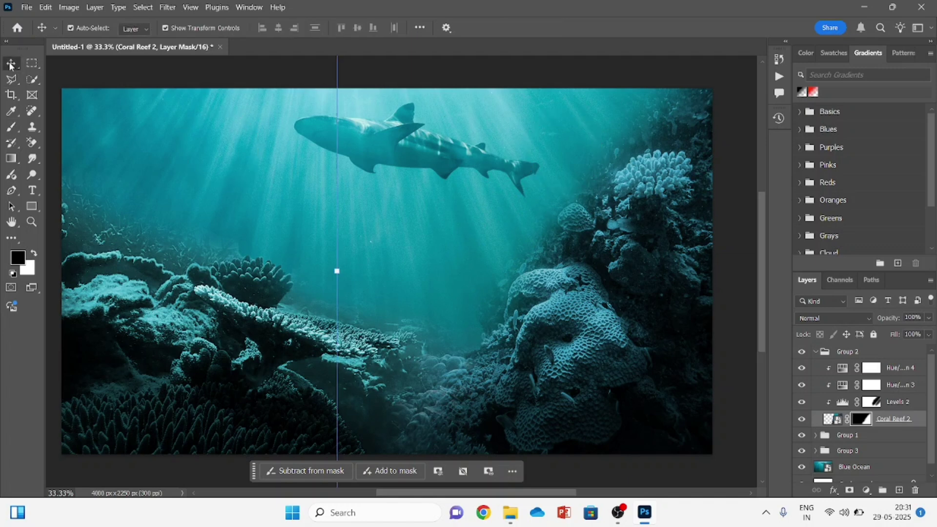
left_click(841, 352)
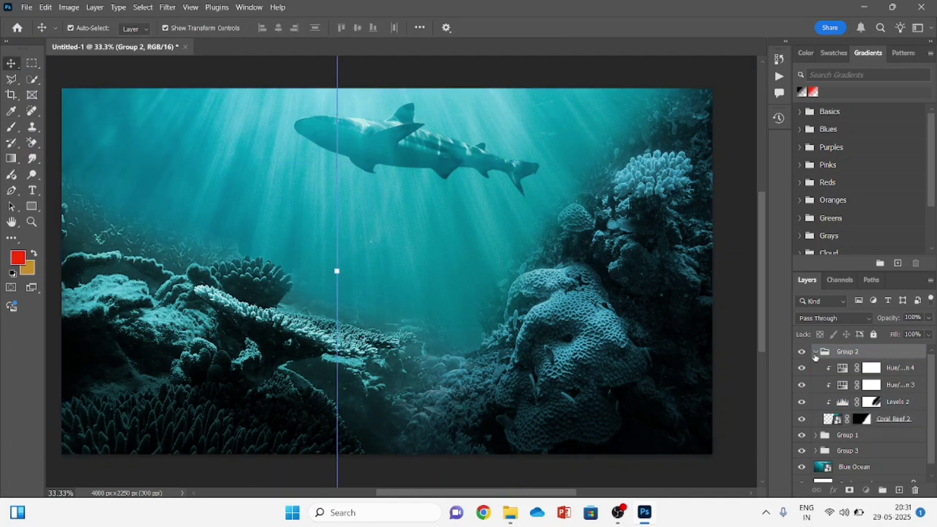
left_click(815, 351)
left_click(840, 399)
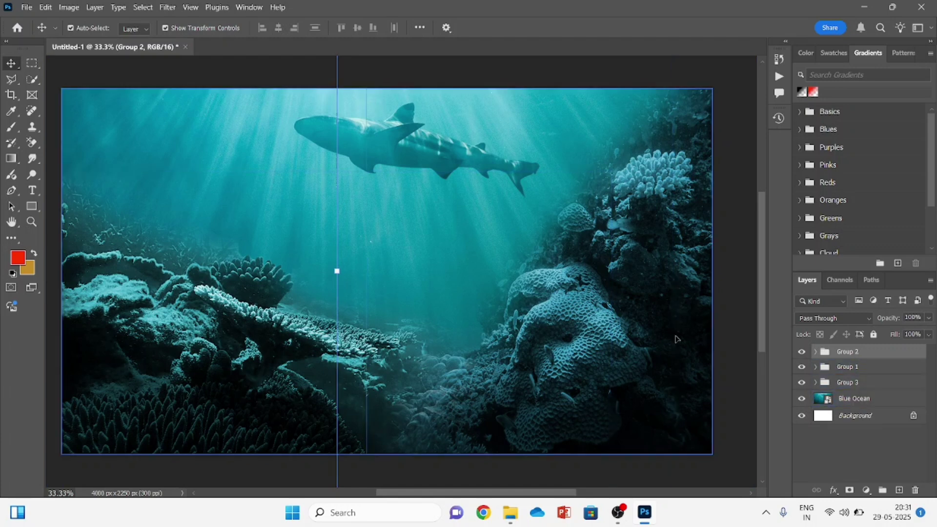
left_click(24, 8)
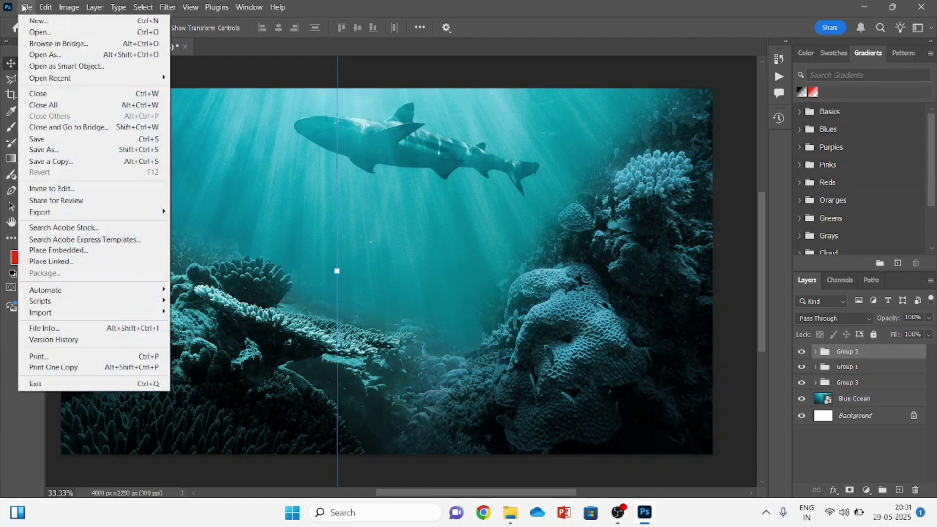
left_click(64, 247)
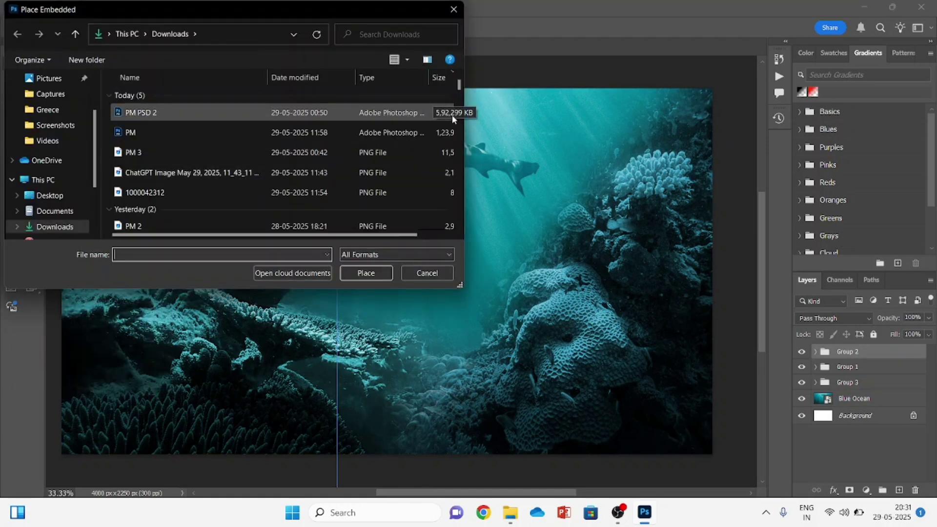
scroll(457, 86, "down", 3)
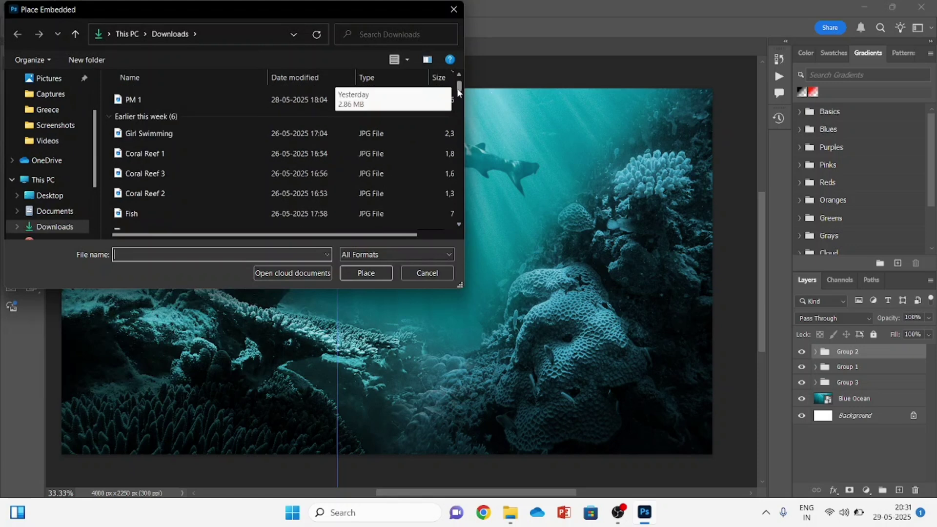
left_click(304, 134)
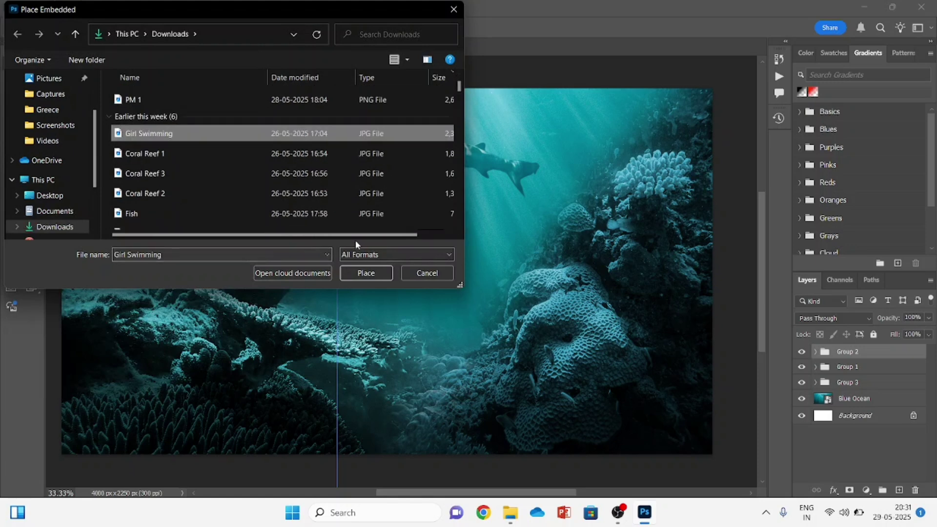
left_click(365, 273)
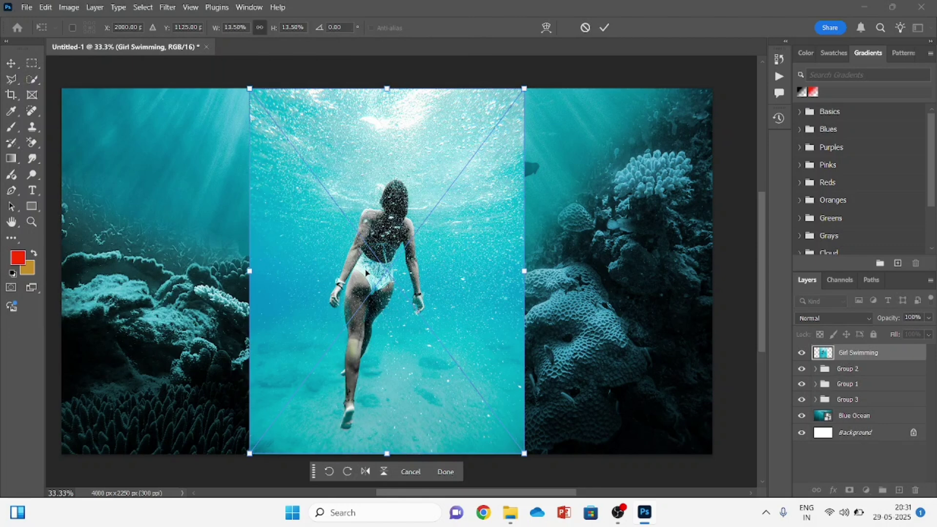
key("Return")
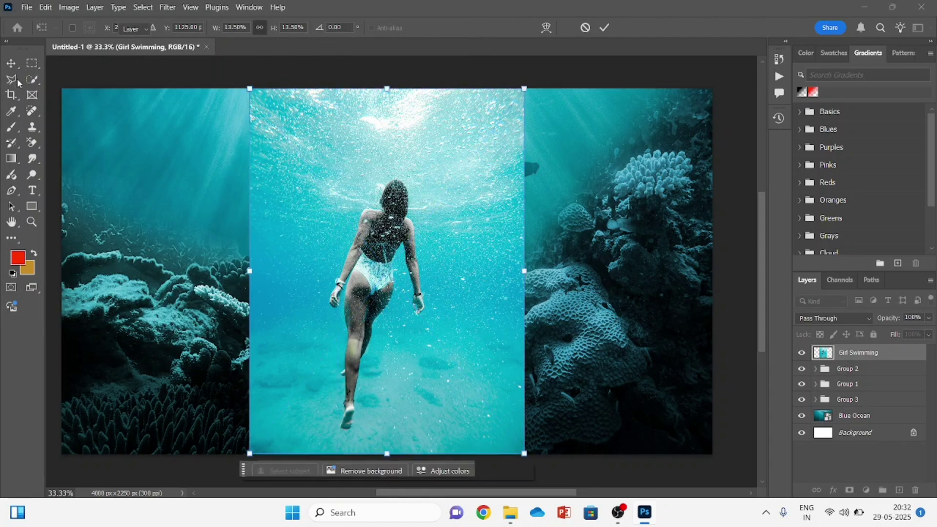
Mask Girl Swimming down to the swimmer using the Object Selection tool, and move her down and left beside the left reef.
left_click(32, 81)
right_click(33, 81)
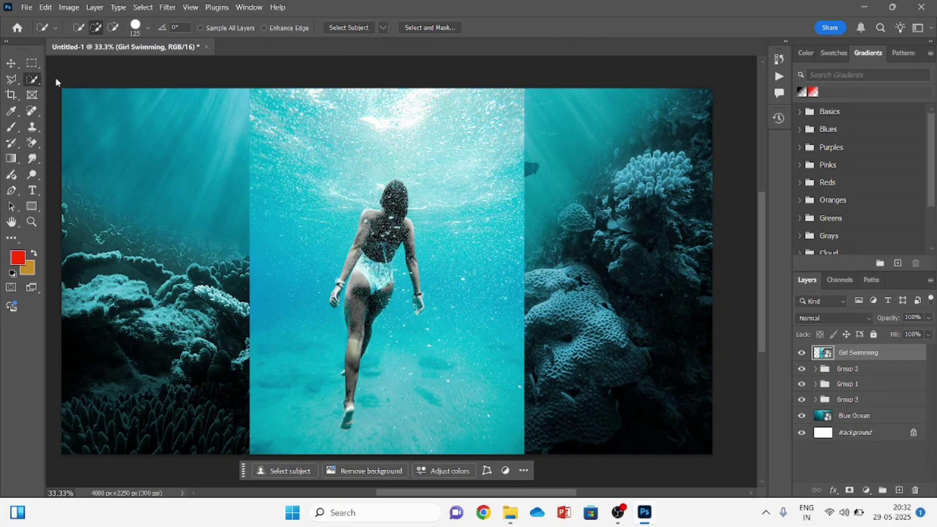
left_click(36, 83)
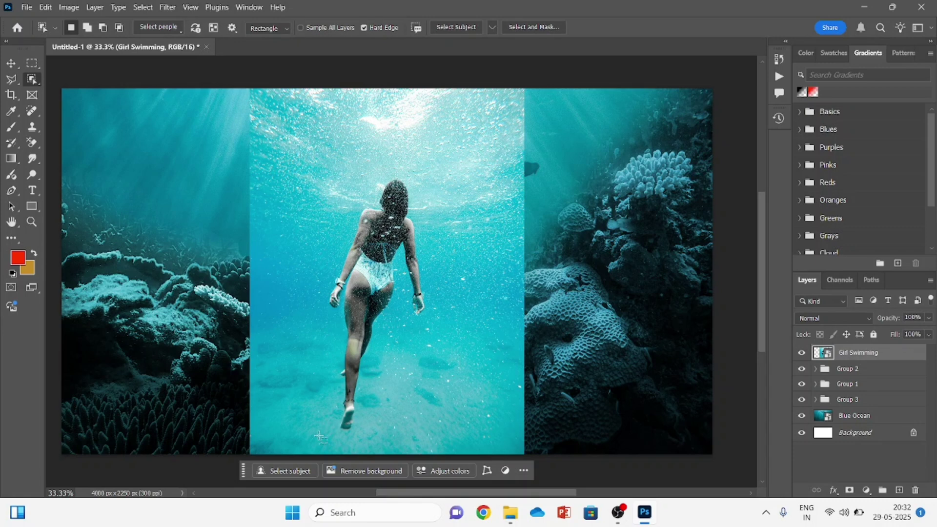
left_click_drag(319, 435, 442, 164)
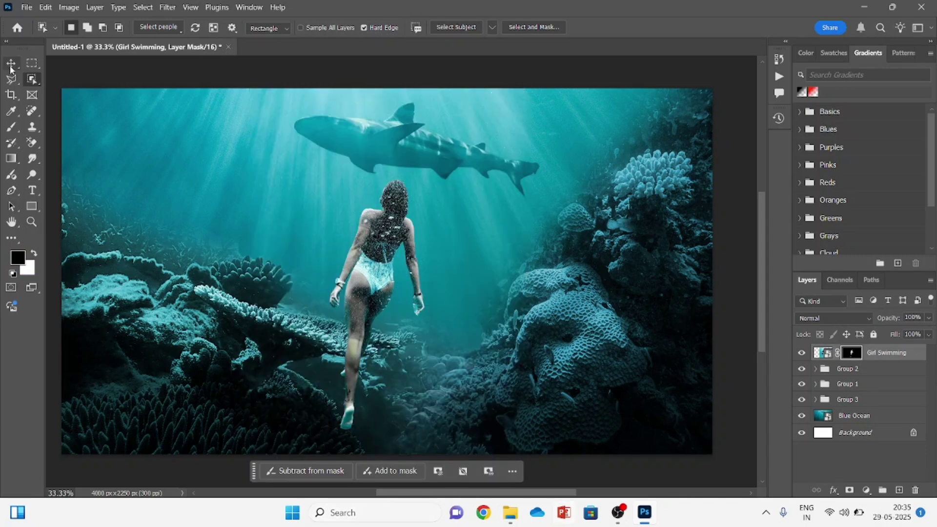
left_click(10, 67)
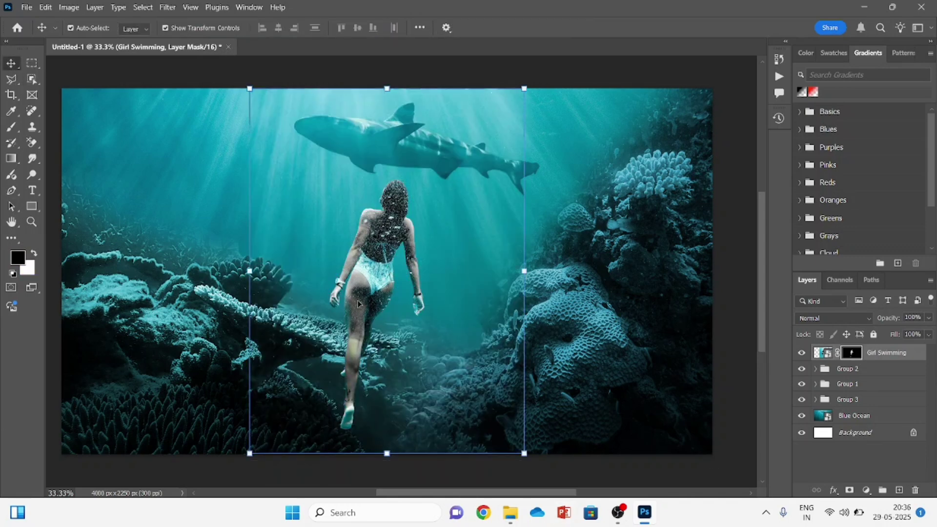
left_click_drag(359, 303, 331, 355)
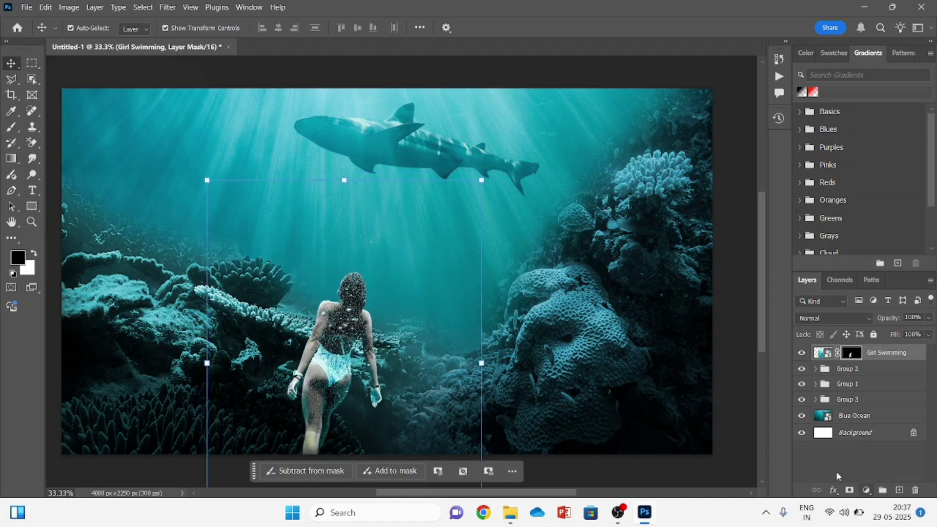
Add a Levels adjustment clipped to Girl Swimming and lower its white output level to 63.
left_click(866, 490)
left_click(869, 327)
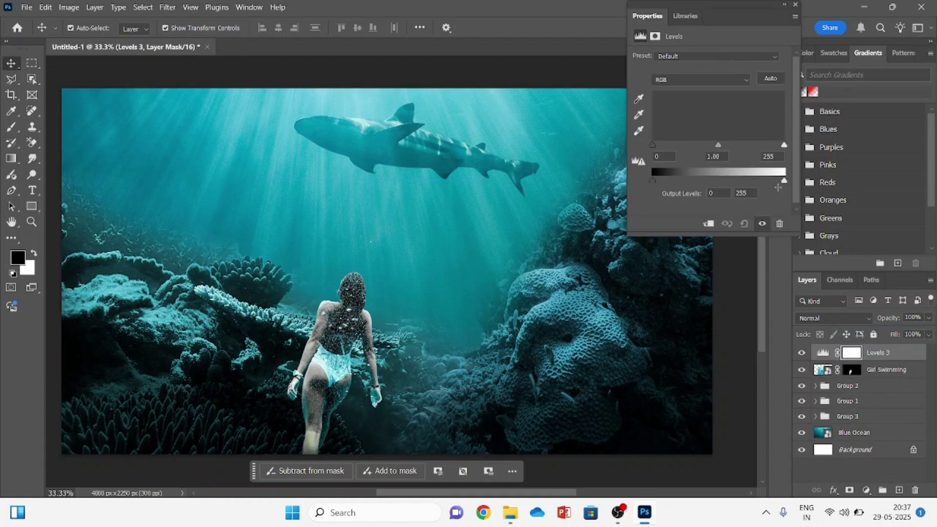
left_click_drag(784, 180, 689, 180)
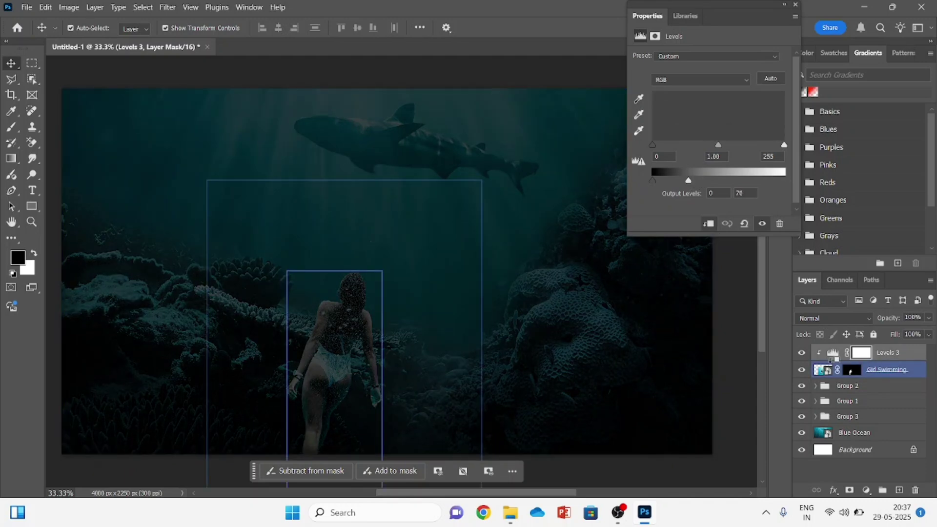
left_click(829, 361, "alt")
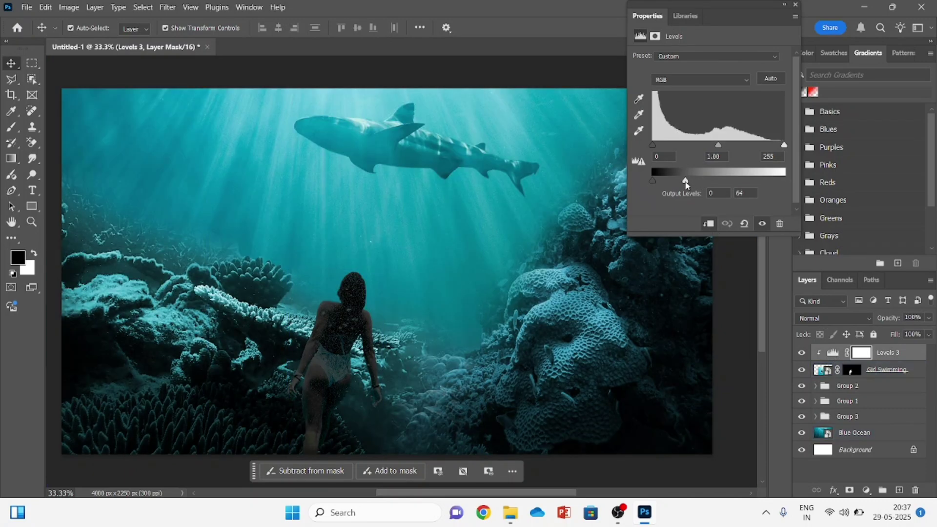
mouse_move(686, 182)
left_mouse_down()
mouse_move(668, 180)
mouse_move(685, 187)
left_mouse_up()
left_click(795, 4)
Paint black on the Levels 3 mask over the swimmer's head and back with the brush at 76% opacity and 74% flow.
key("b")
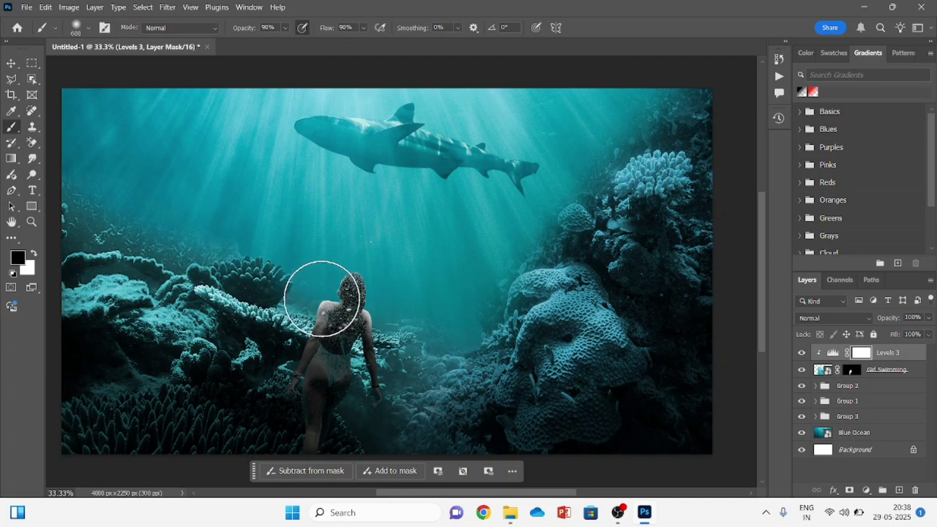
left_click(285, 28)
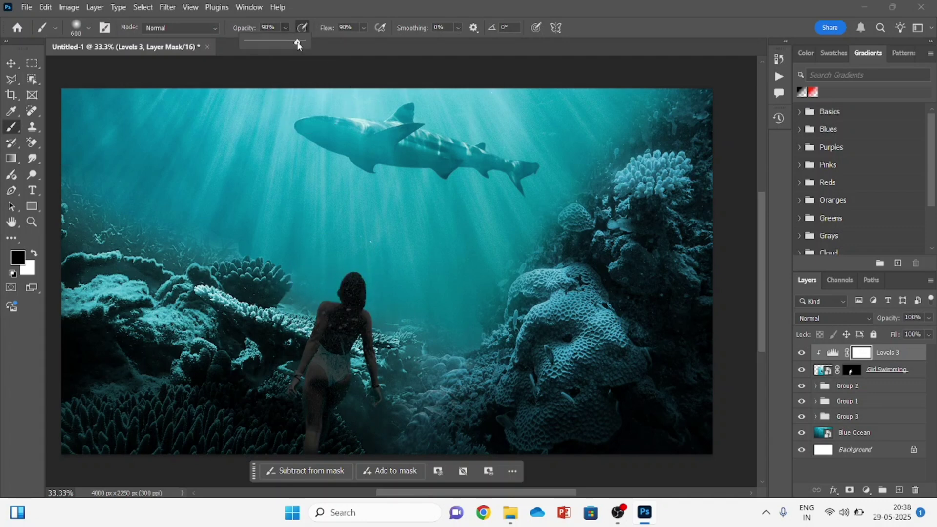
left_click_drag(297, 41, 289, 41)
left_click(363, 28)
left_click_drag(375, 41, 365, 40)
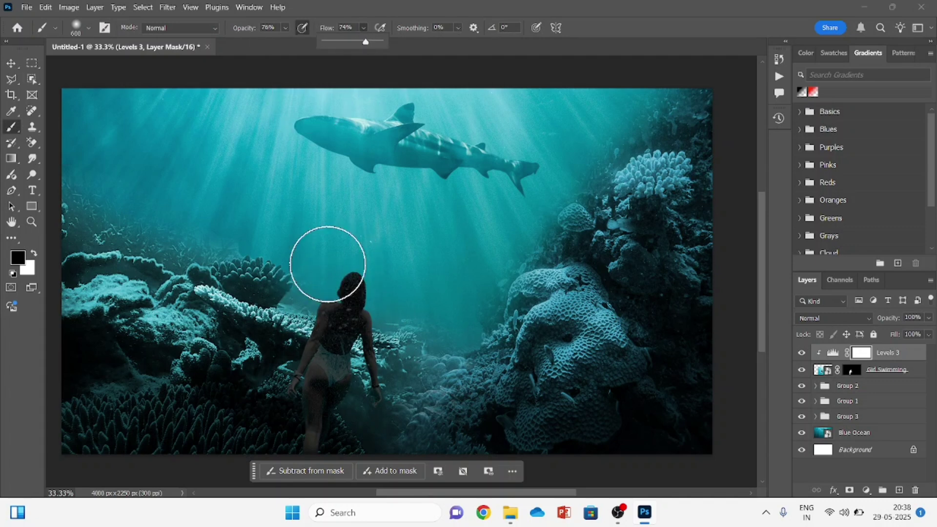
mouse_move(323, 266)
left_mouse_down()
mouse_move(368, 280)
mouse_move(352, 298)
mouse_move(297, 294)
mouse_move(382, 330)
mouse_move(318, 341)
mouse_move(349, 370)
left_mouse_up()
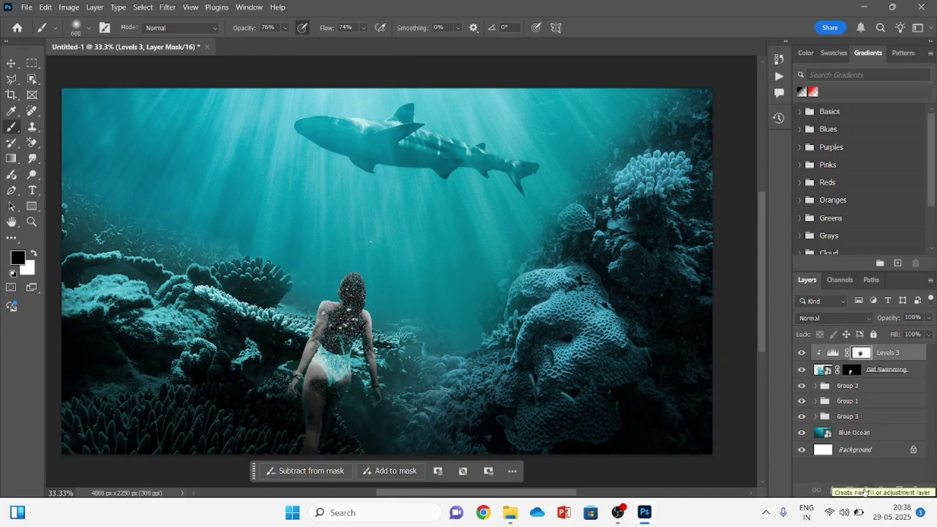
left_click(865, 490)
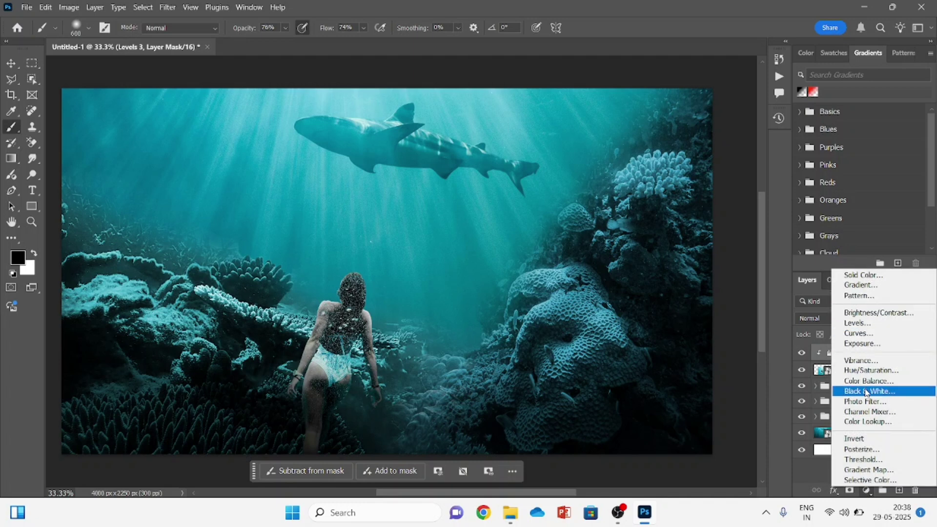
left_click(865, 383)
left_click_drag(694, 82, 693, 82)
left_click(779, 223)
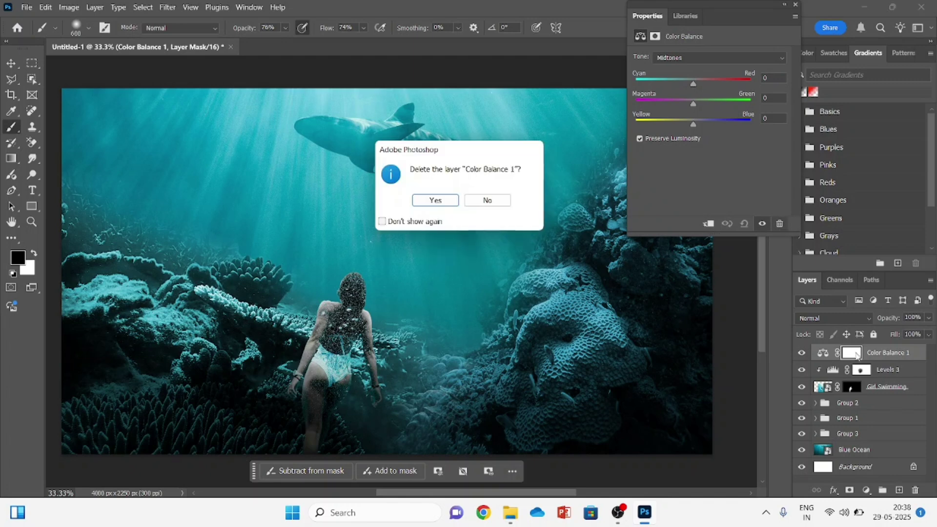
left_click(409, 199)
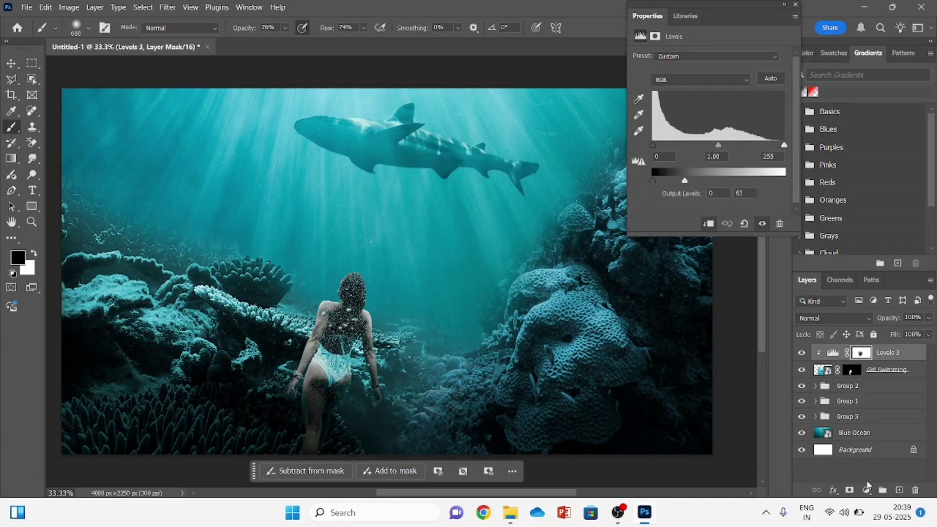
Add a Hue/Saturation adjustment with saturation -24 above Levels 3, clipped to the Girl Swimming layer.
left_click(866, 490)
left_click(870, 371)
left_click_drag(710, 140, 690, 138)
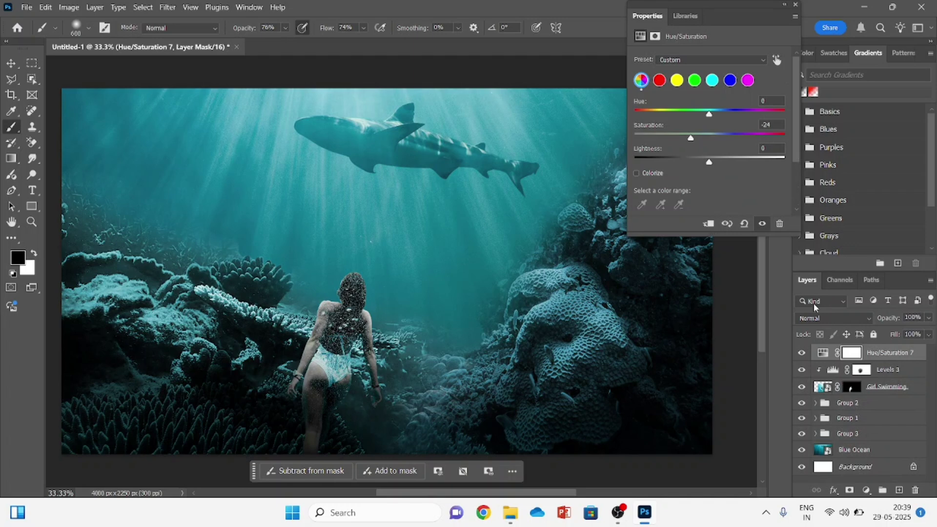
left_click(825, 360, "alt")
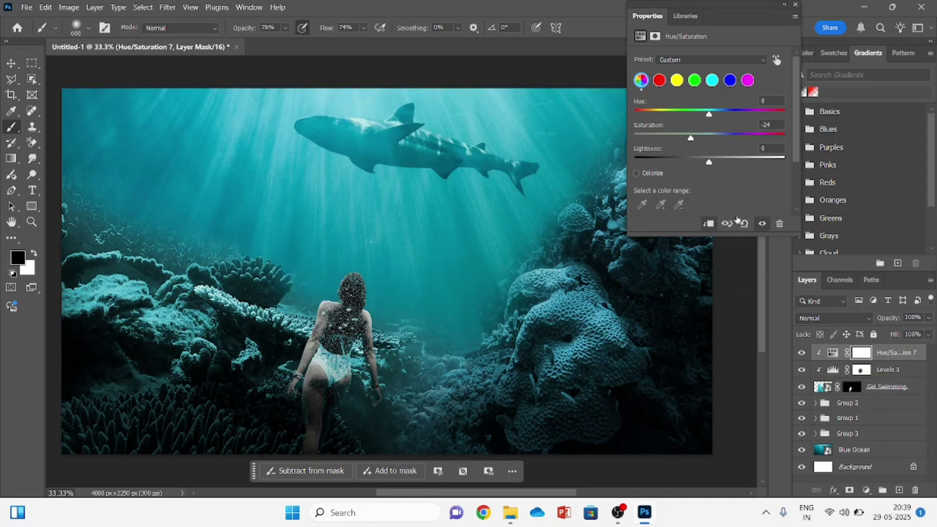
Fine-tune the saturation and lightness of the Hue/Saturation adjustment clipped to Girl Swimming.
left_click(706, 138)
left_click_drag(709, 164, 707, 163)
left_click(796, 4)
Paint more black over the swimmer on the Levels 3 mask with the brush at 89% opacity and 95% flow.
left_click(285, 29)
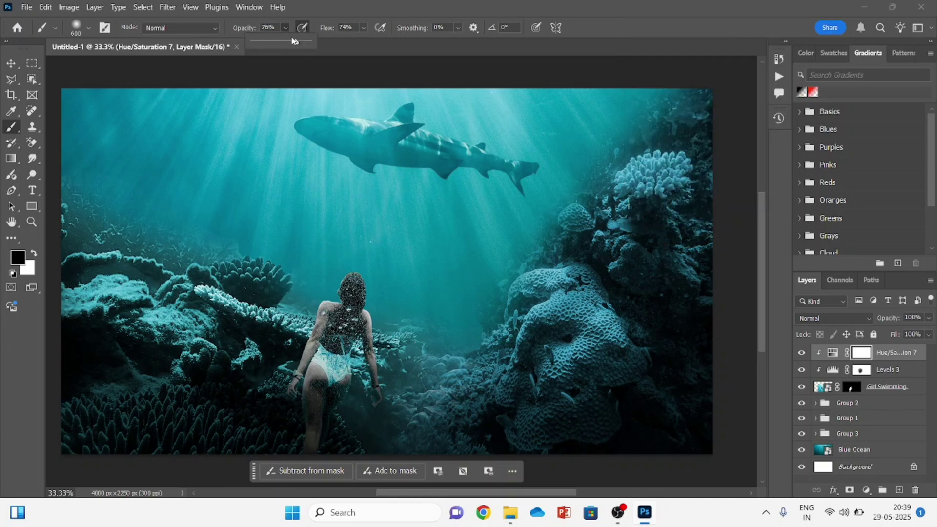
left_click_drag(295, 41, 303, 42)
left_click(363, 28)
left_click_drag(373, 42, 384, 42)
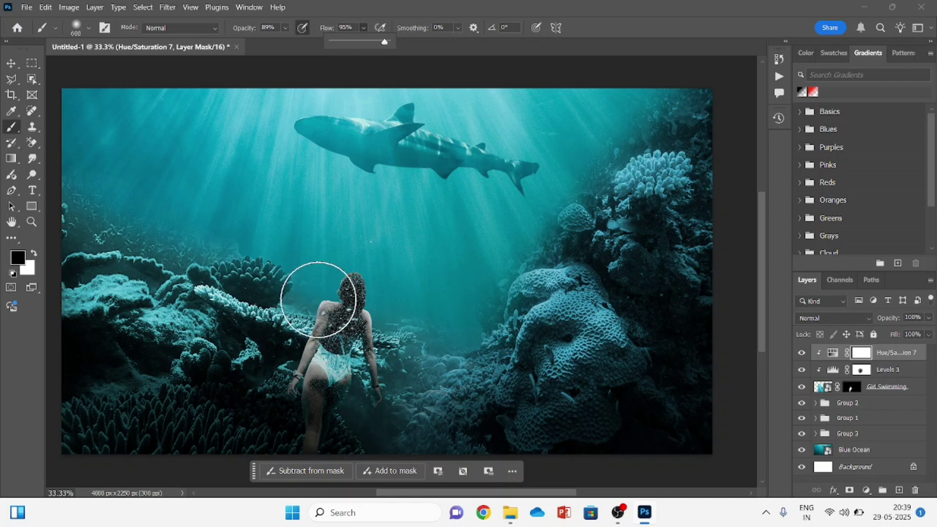
mouse_move(387, 309)
left_mouse_down()
mouse_move(333, 316)
mouse_move(380, 341)
mouse_move(336, 346)
left_mouse_up()
left_click(861, 370)
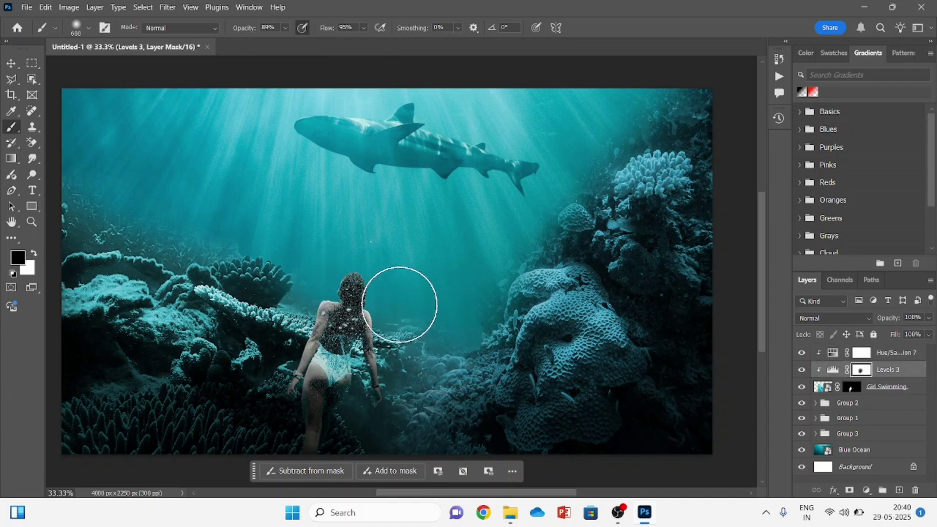
Stamp all visible layers into a new layer above Hue/Saturation 7 and convert it to a smart object.
left_click(884, 353)
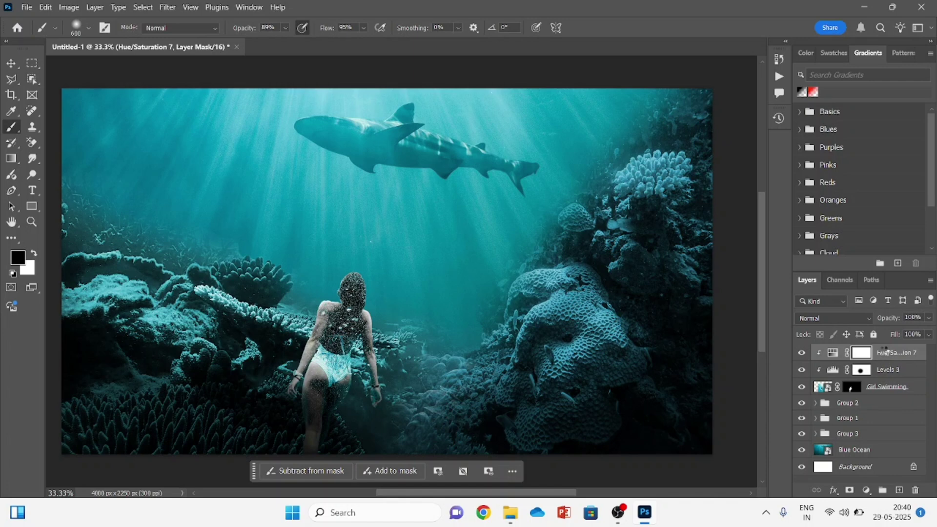
key("ctrl+shift+alt+n")
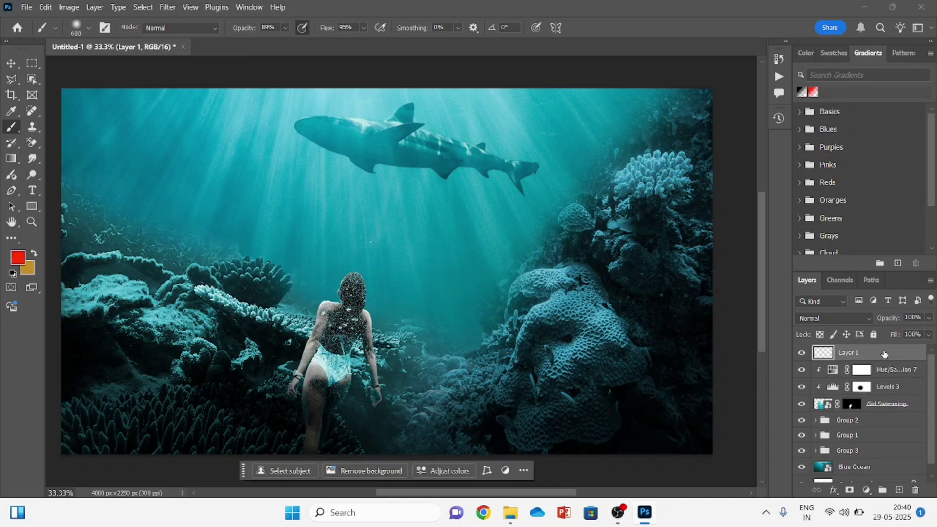
key("ctrl+shift+alt+e")
right_click(862, 350)
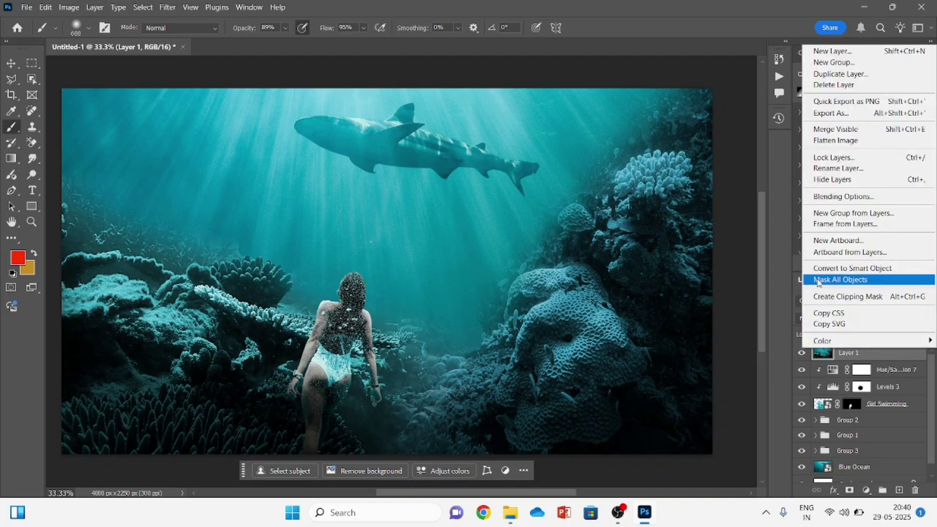
left_click(840, 268)
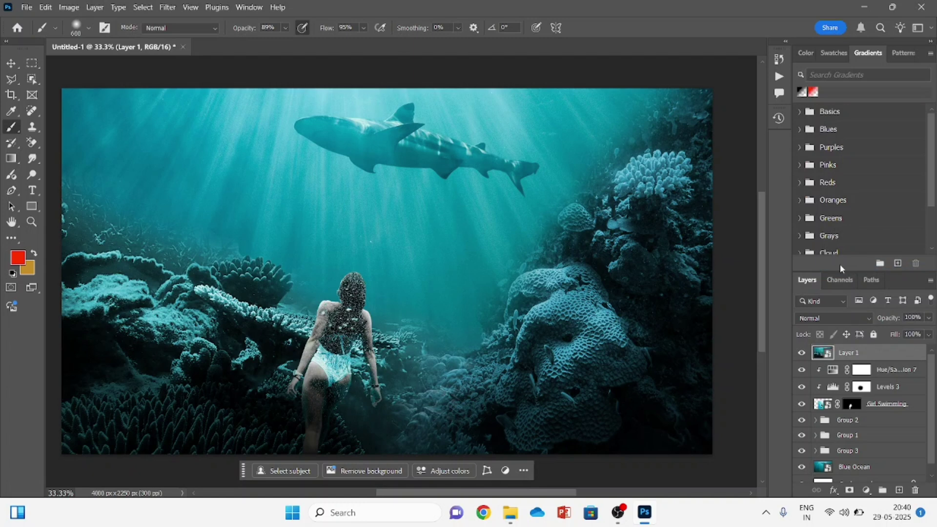
Apply a Camera Raw Filter to the stamped layer with Texture +23, Clarity +20, Sharpening 23 and Noise Reduction 31.
left_click(168, 7)
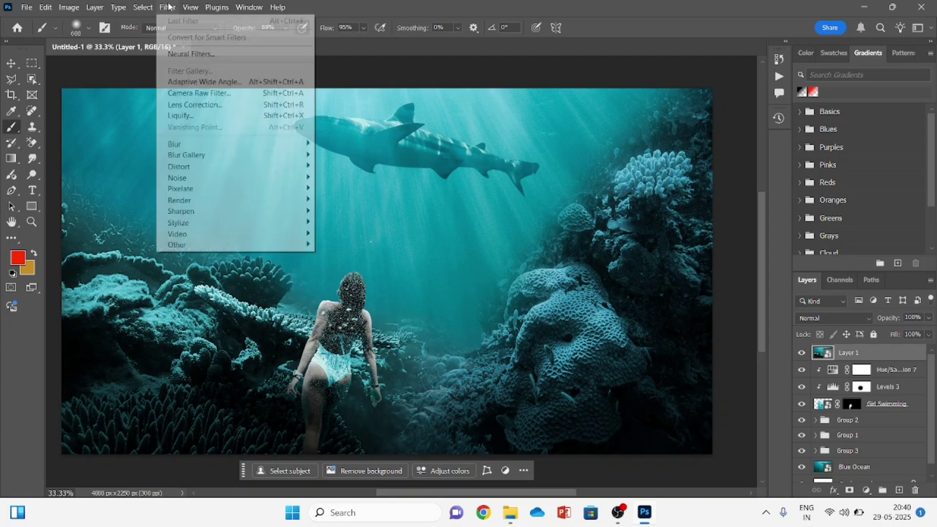
left_click(215, 93)
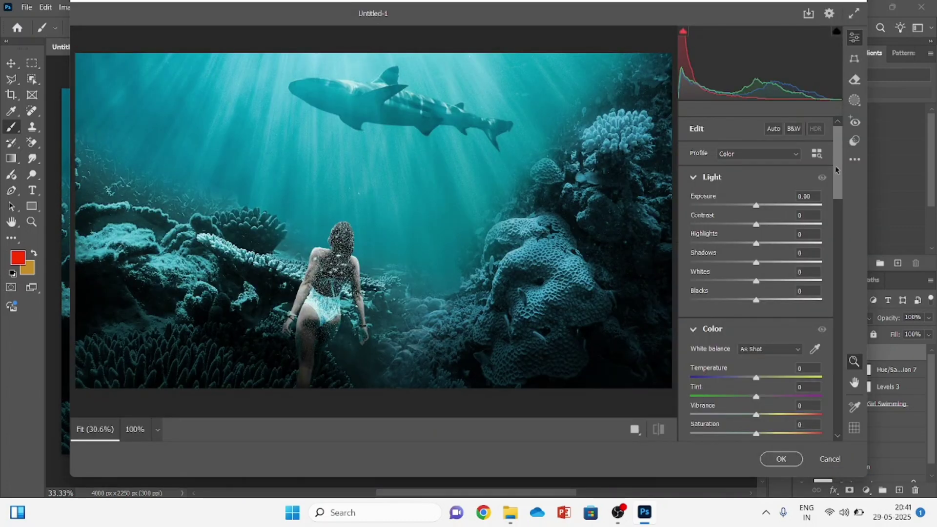
left_click_drag(835, 166, 838, 212)
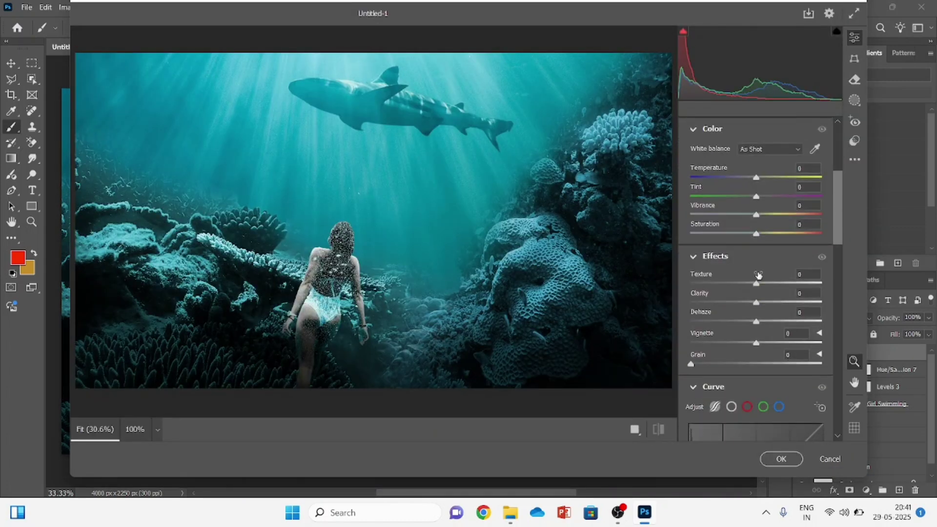
left_click_drag(758, 276, 768, 299)
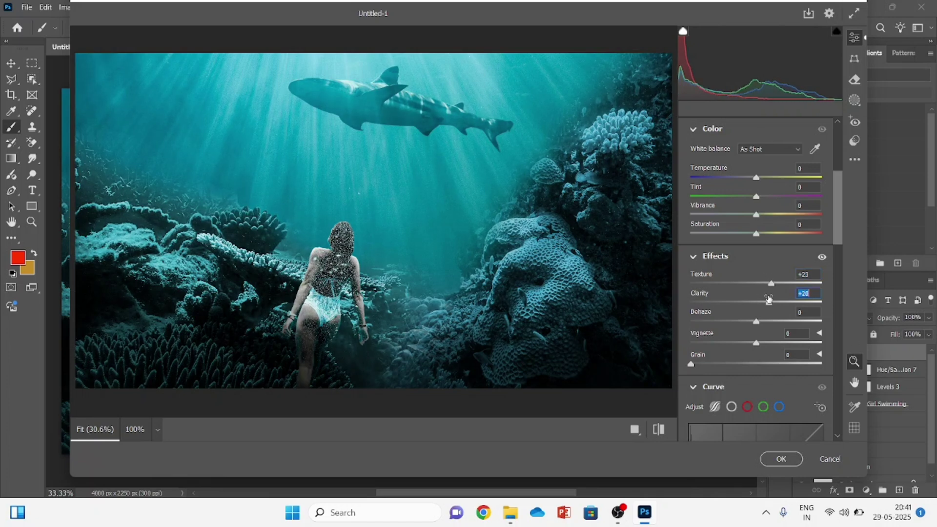
left_click_drag(836, 213, 841, 365)
left_click_drag(703, 364, 715, 392)
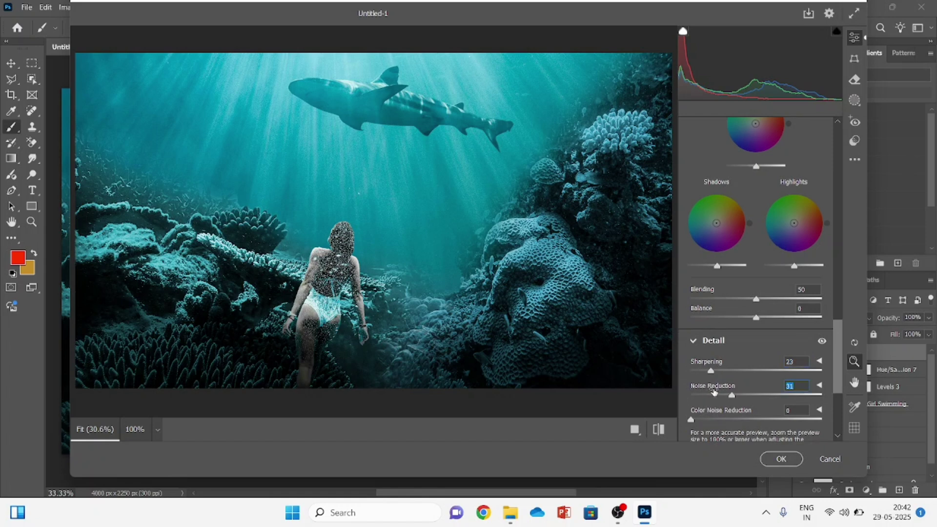
left_click(771, 460)
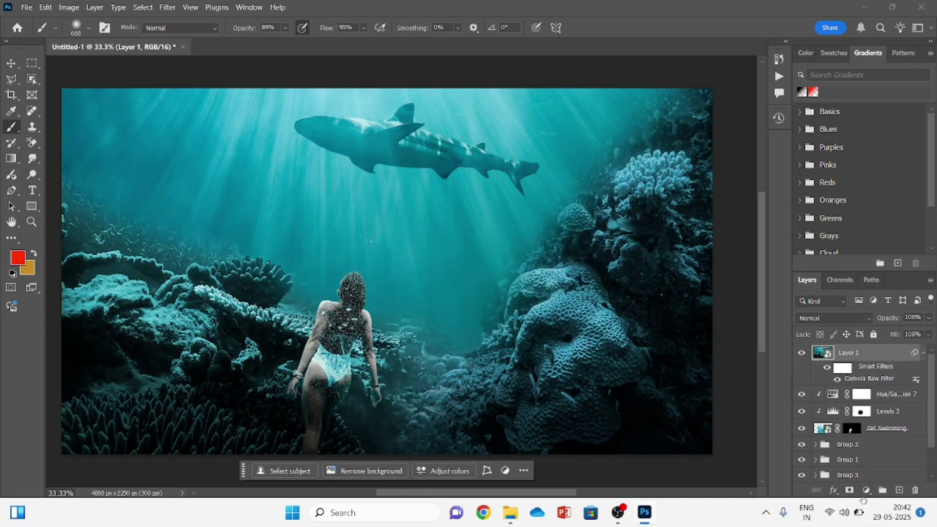
Add a Brightness/Contrast adjustment with brightness 20 and contrast 35, clipped to Layer 1.
left_click(866, 490)
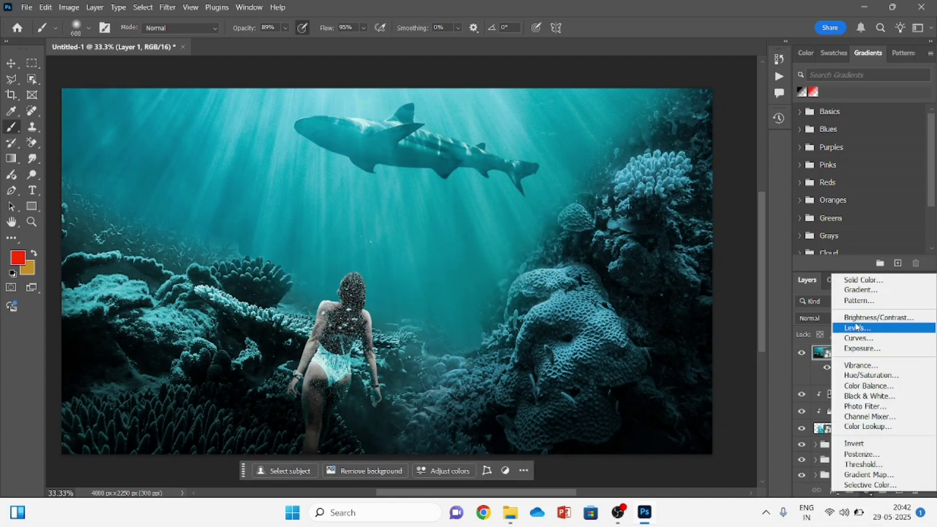
left_click(854, 318)
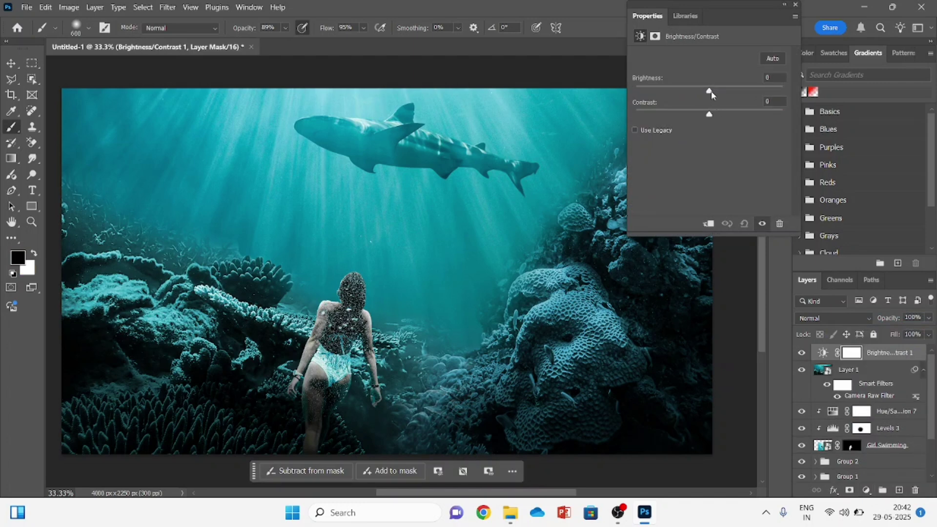
left_click_drag(710, 90, 721, 93)
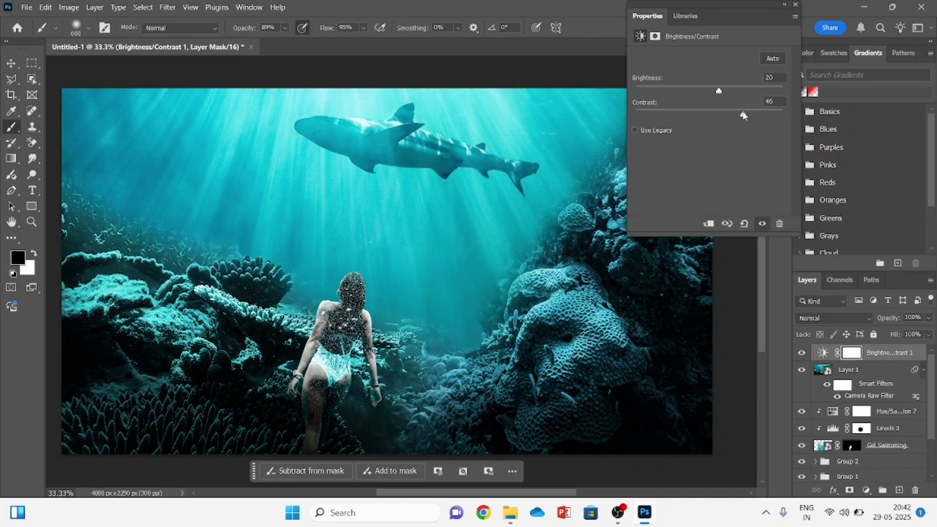
left_click_drag(743, 116, 731, 115)
left_click(708, 224)
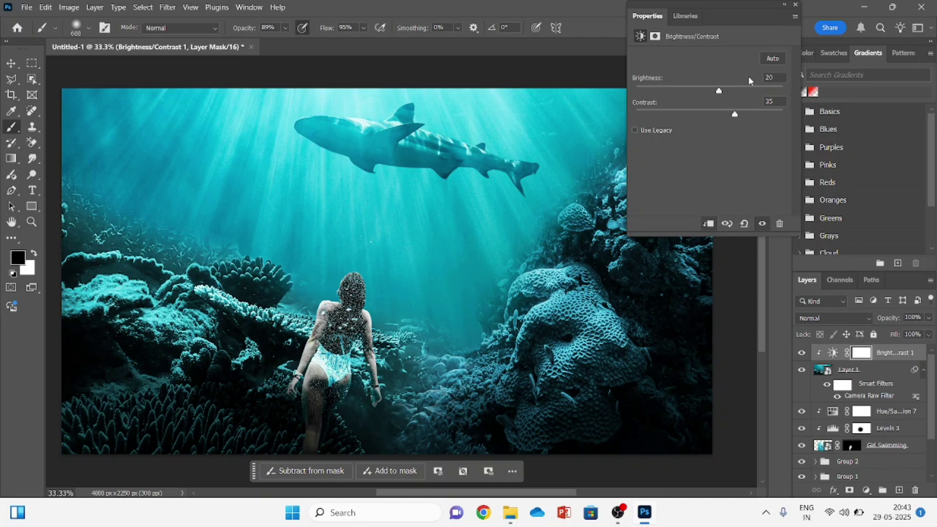
left_click(795, 5)
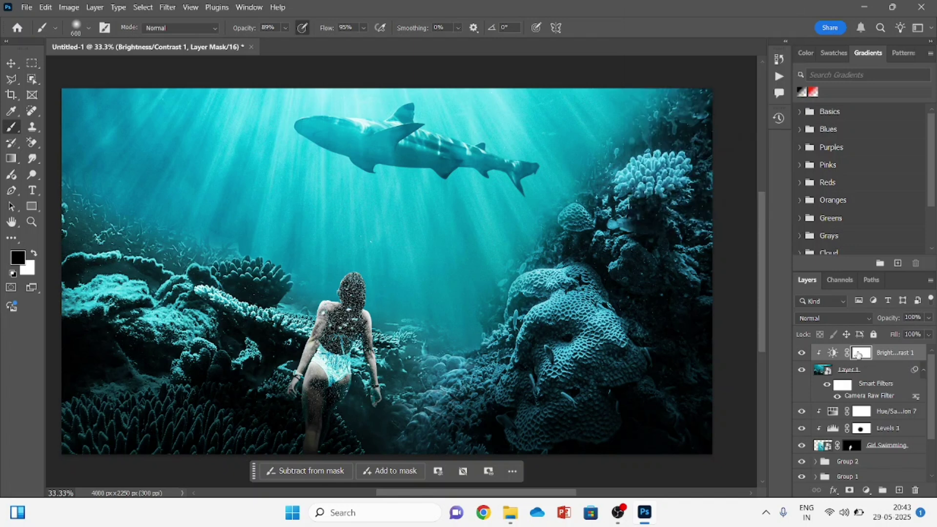
Add a Color Balance adjustment above Brightness/Contrast 1, clipped to Layer 1, with midtones at Cyan-Red -11 and Yellow-Blue +11.
left_click(865, 370)
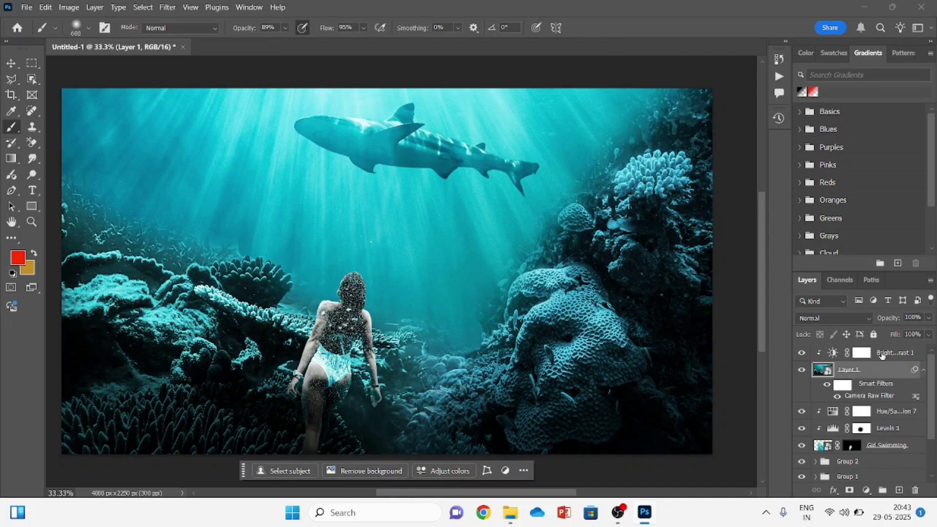
left_click(882, 354)
left_click(866, 490)
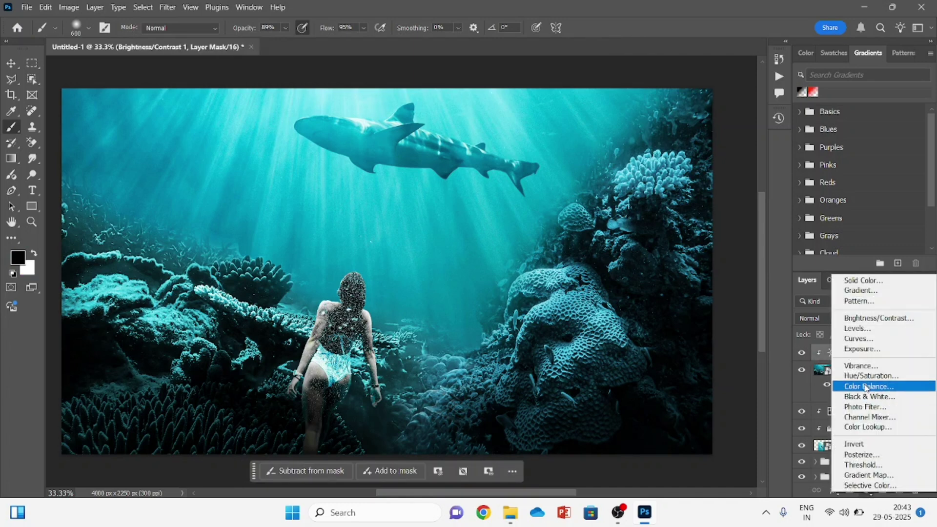
left_click(865, 387)
left_click_drag(691, 80, 687, 84)
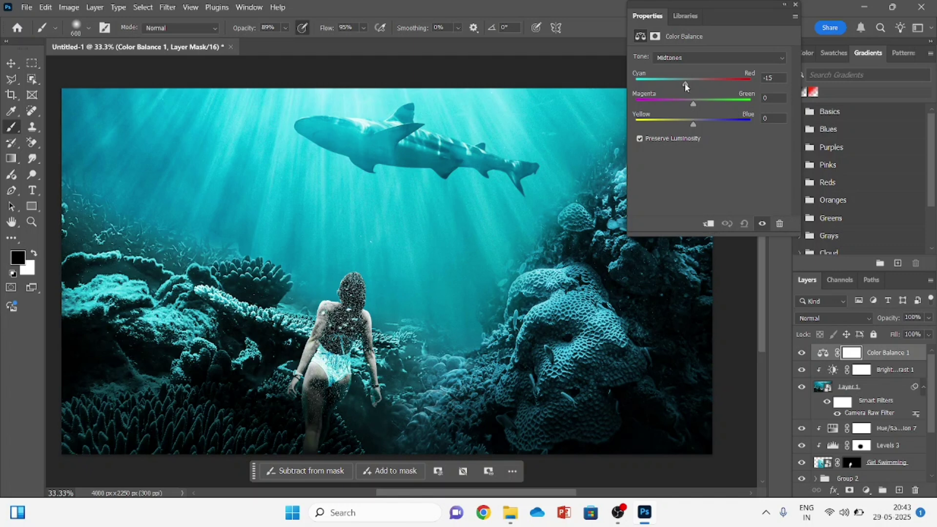
left_click_drag(692, 124, 701, 126)
left_click(710, 224)
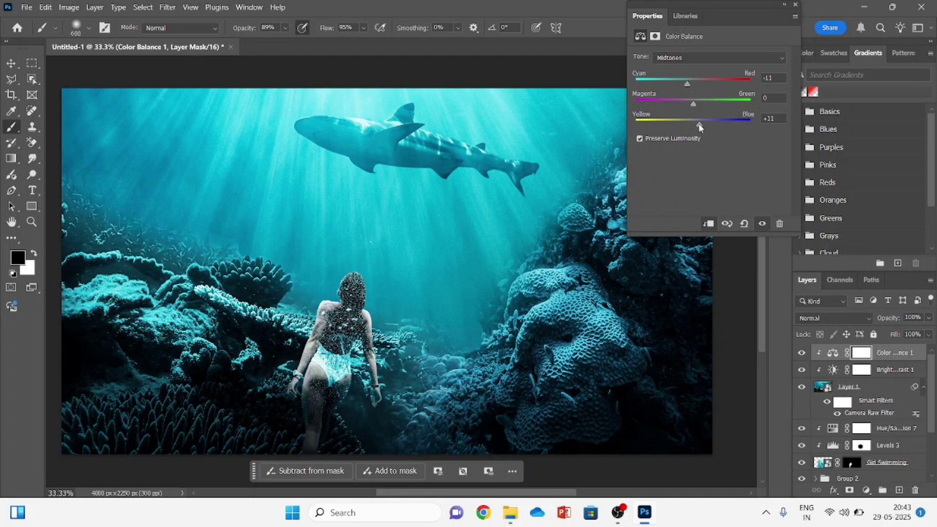
left_click(796, 5)
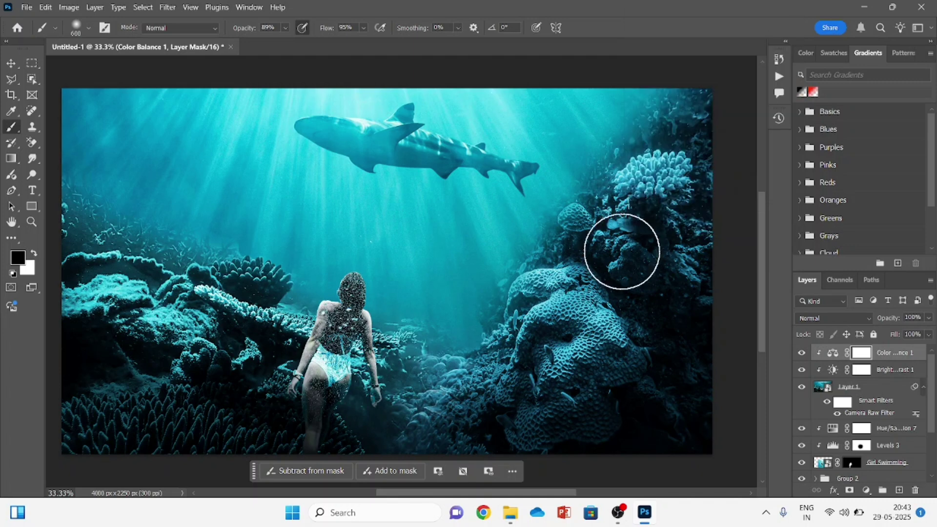
Switch to the Move tool and deselect all layers.
left_click(12, 63)
left_click(558, 357)
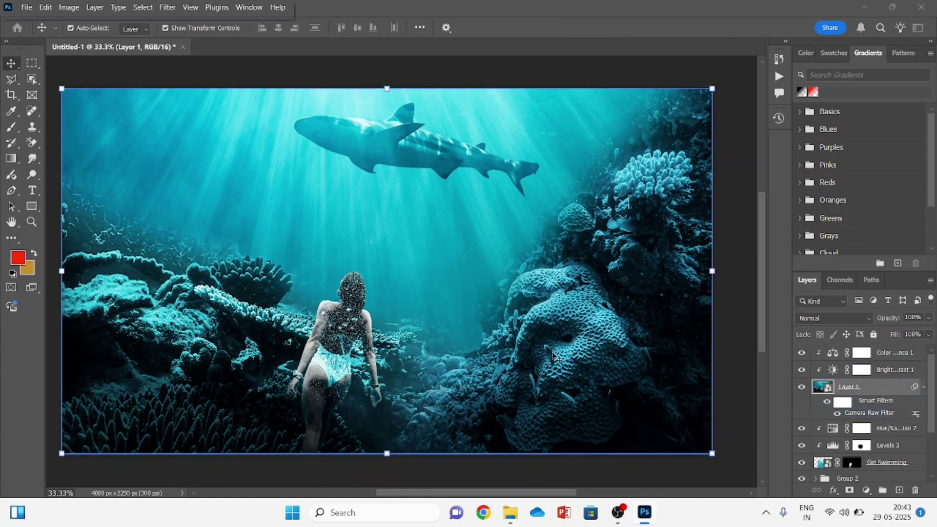
left_click(681, 481)
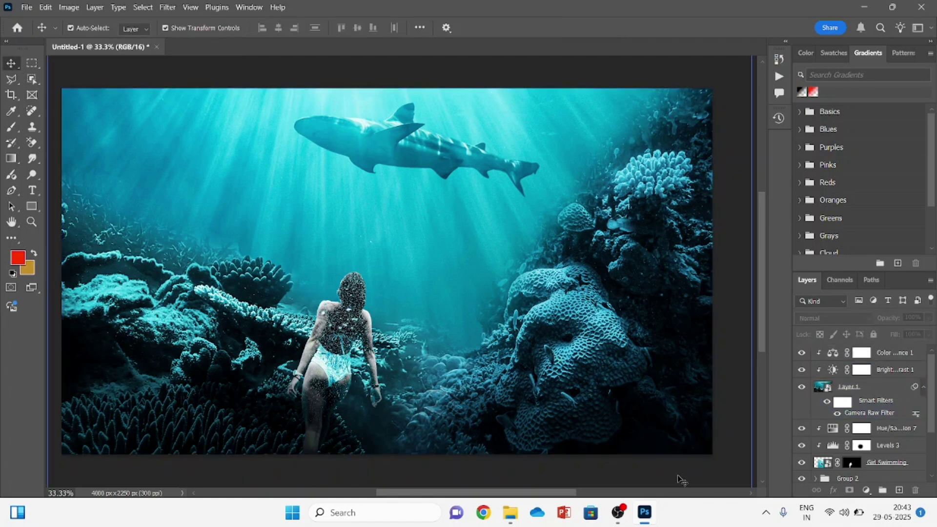